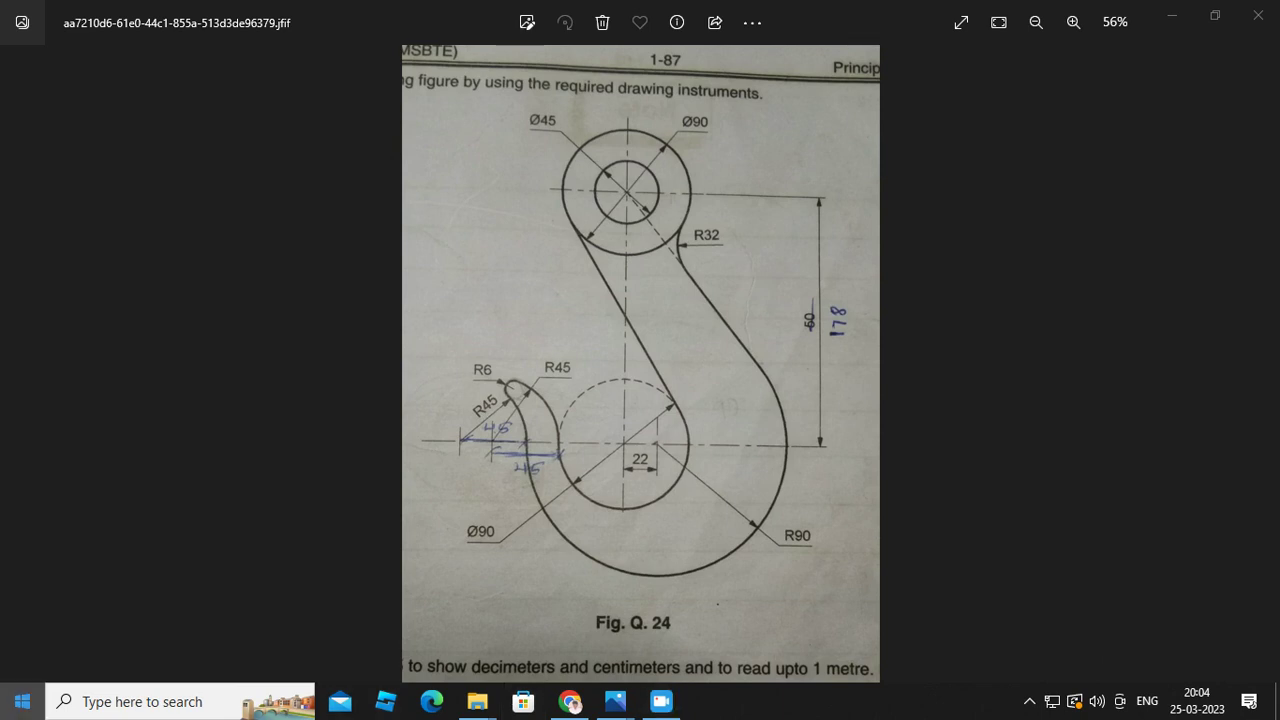
Review the crane-hook reference drawing in Photos, then bring up the Start menu
click(22, 701)
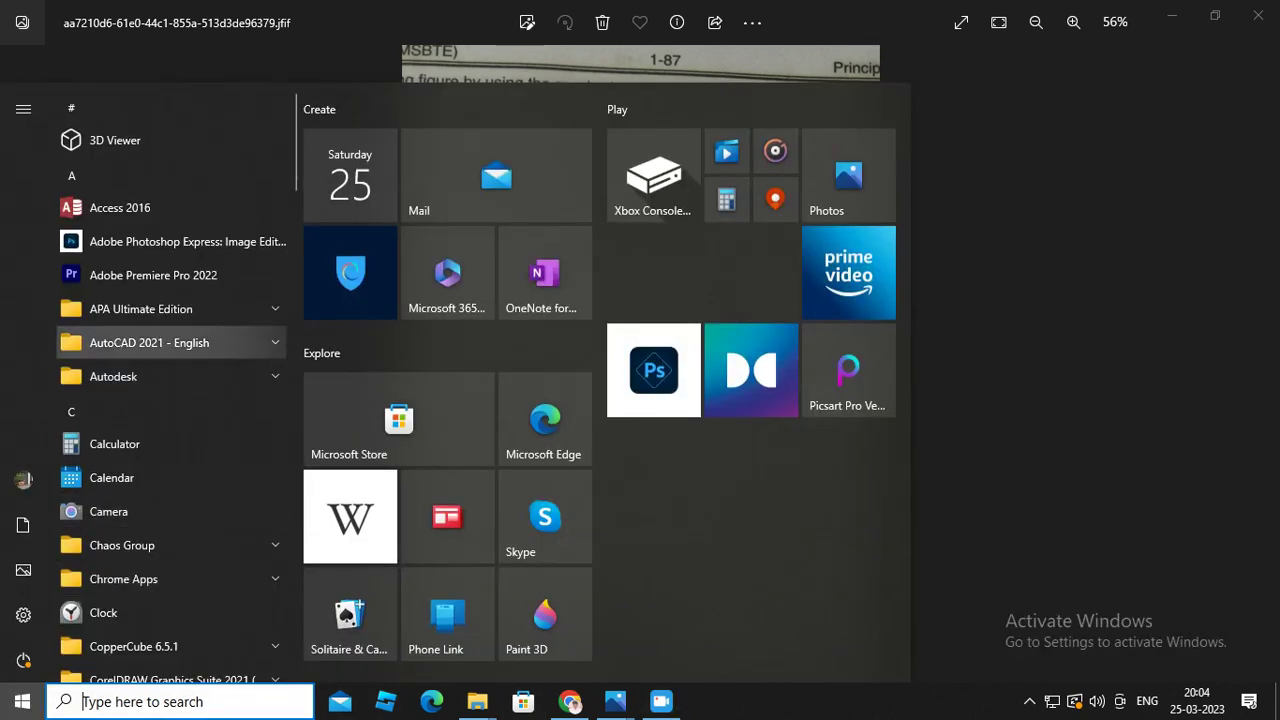
Search 'au' in the Start menu and launch AutoCAD 2021
text(au)
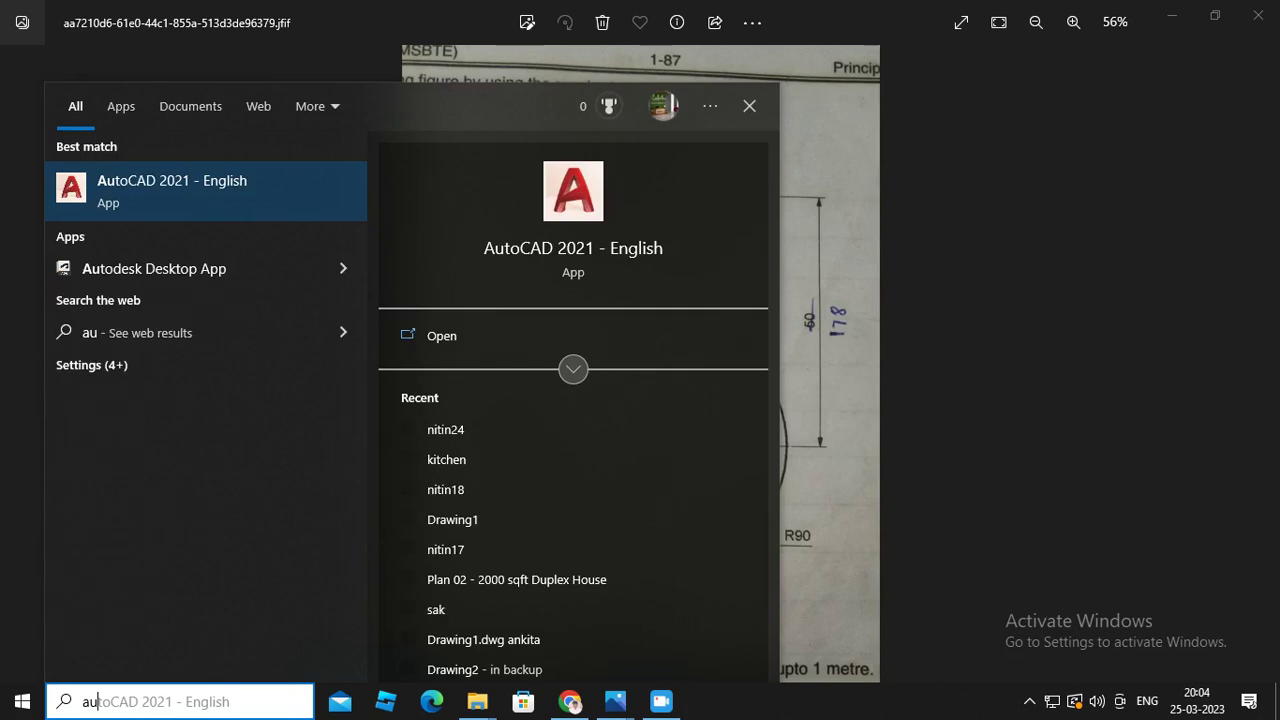
key(Return)
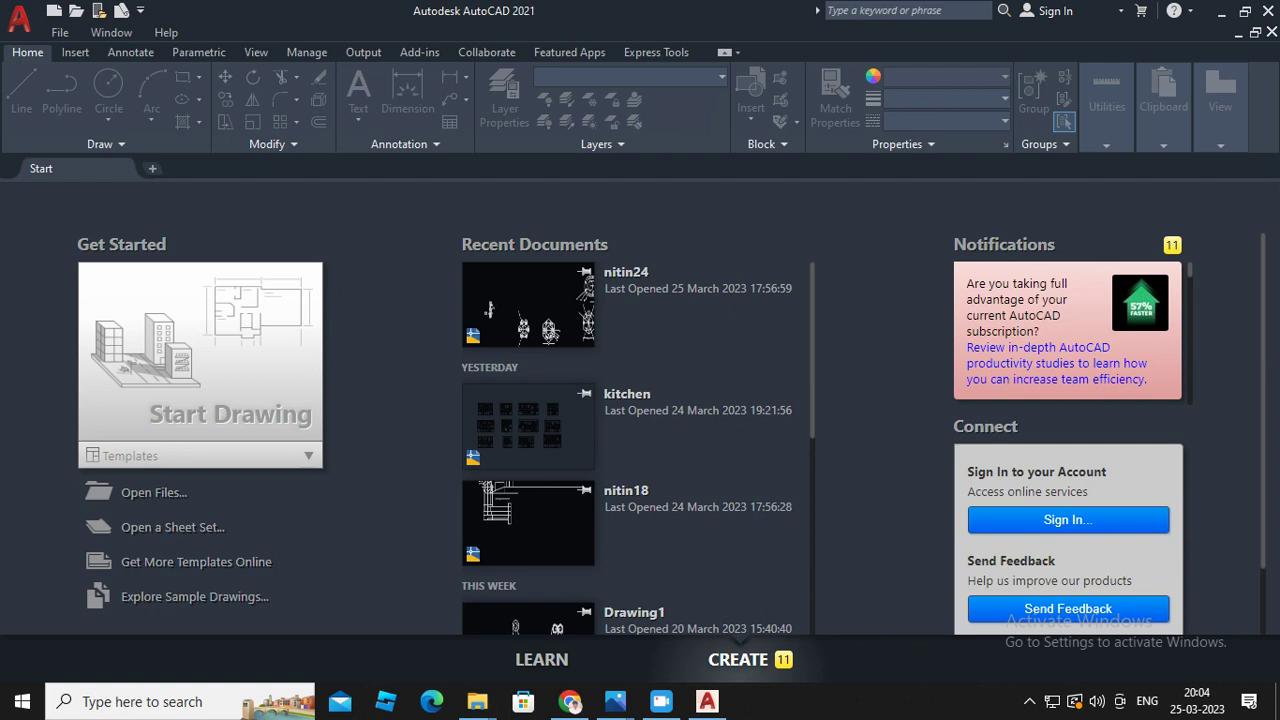
Create a new drawing from the acad template
click(60, 32)
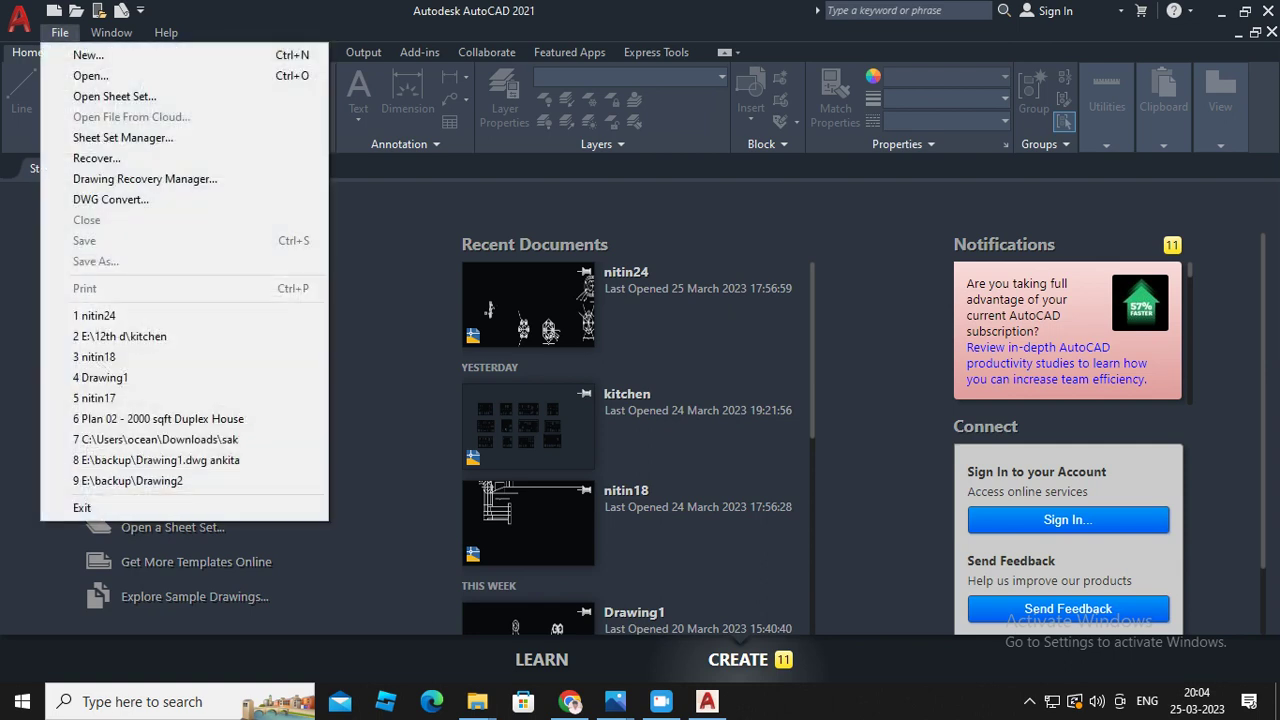
click(88, 55)
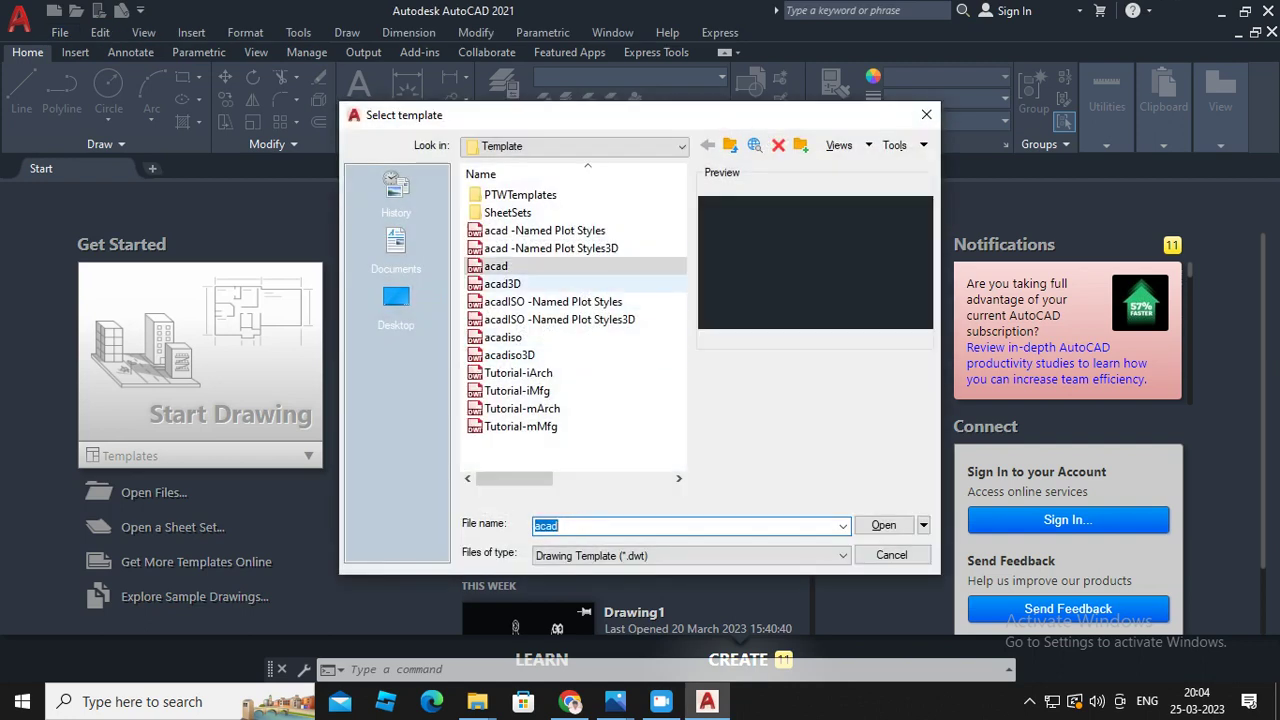
double_click(496, 266)
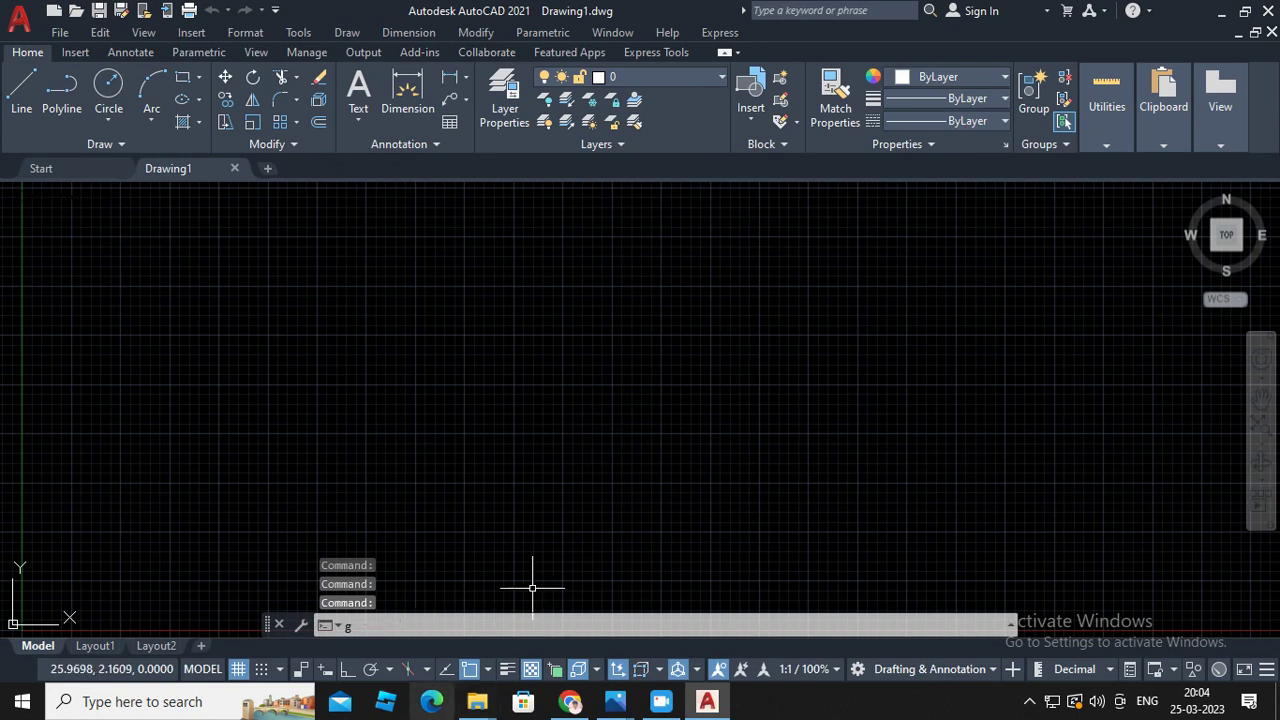
Turn the GRID off and bring the hook reference photo forward
text(grid)
key(Return)
text(off)
key(Return)
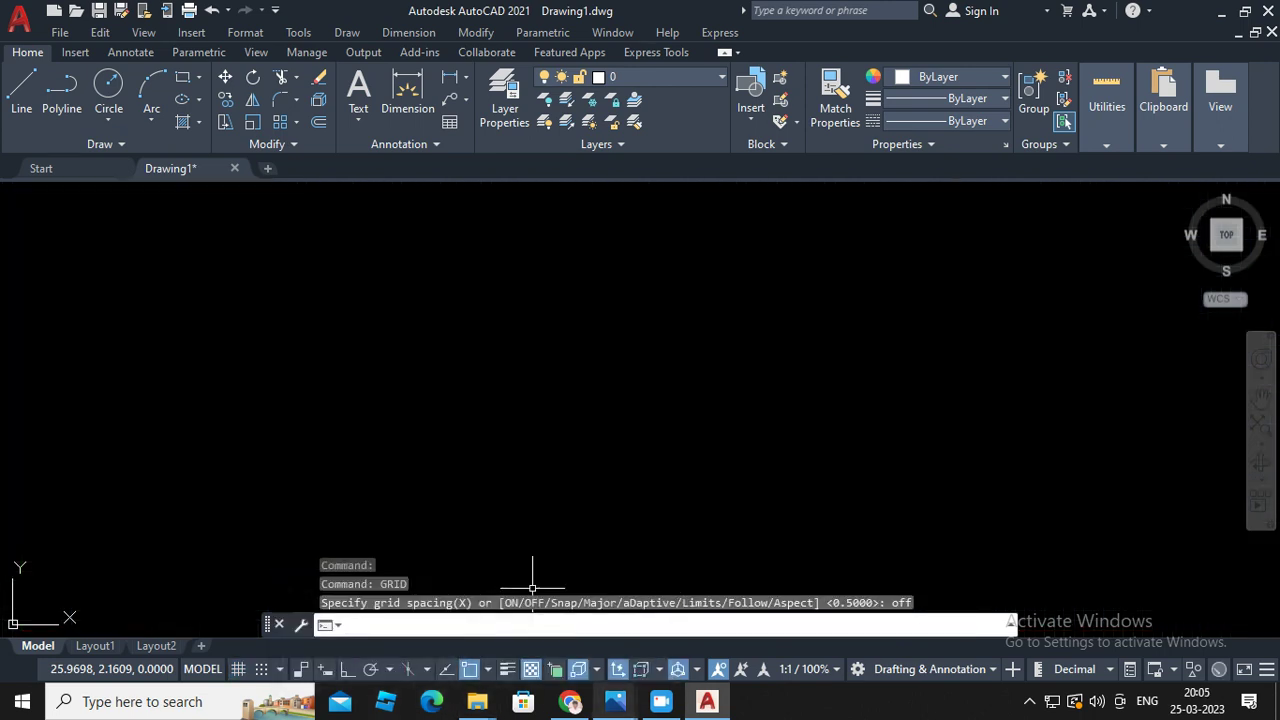
click(716, 590)
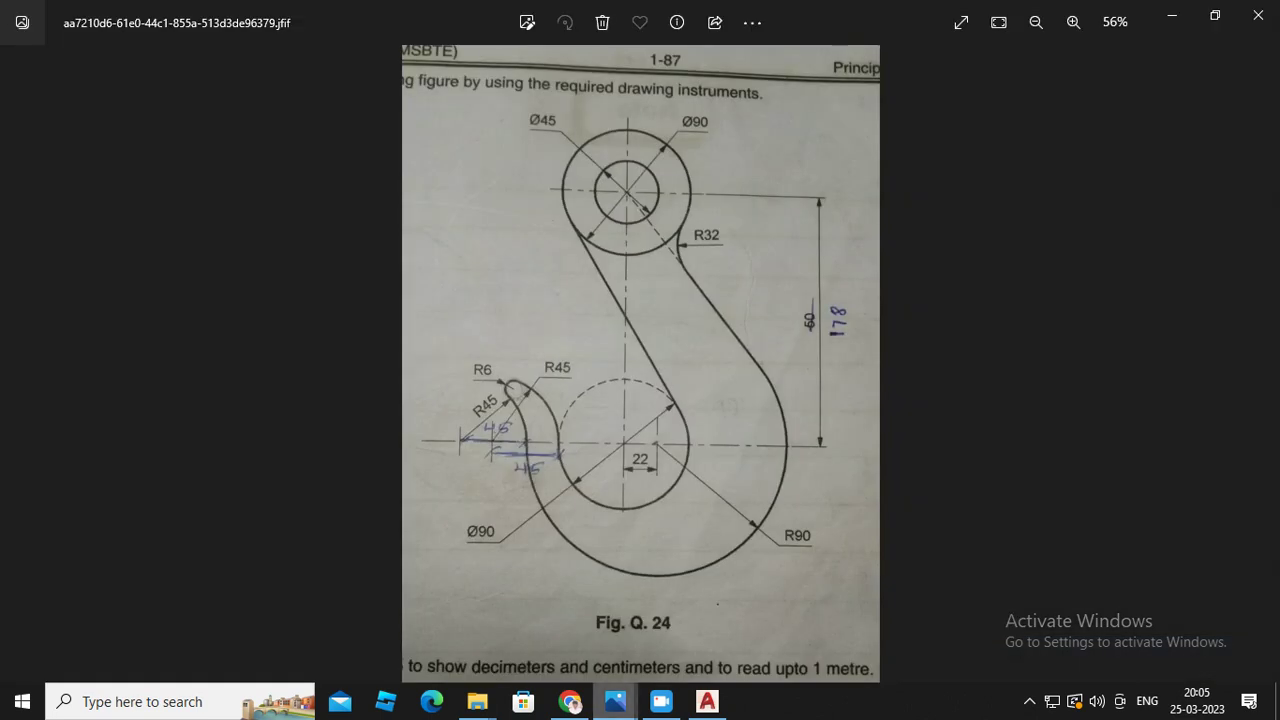
mouse_move(569, 701)
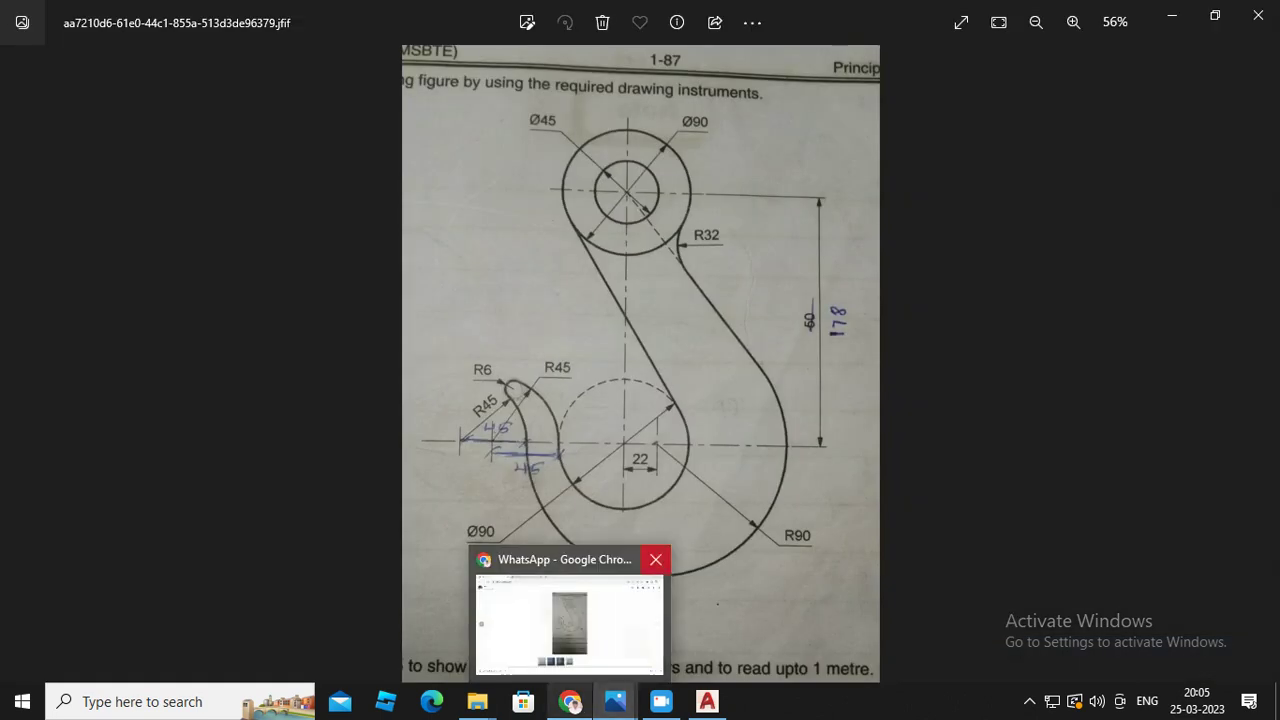
Glance at the hook image, then bring the blank AutoCAD Drawing1 back to the front
click(569, 615)
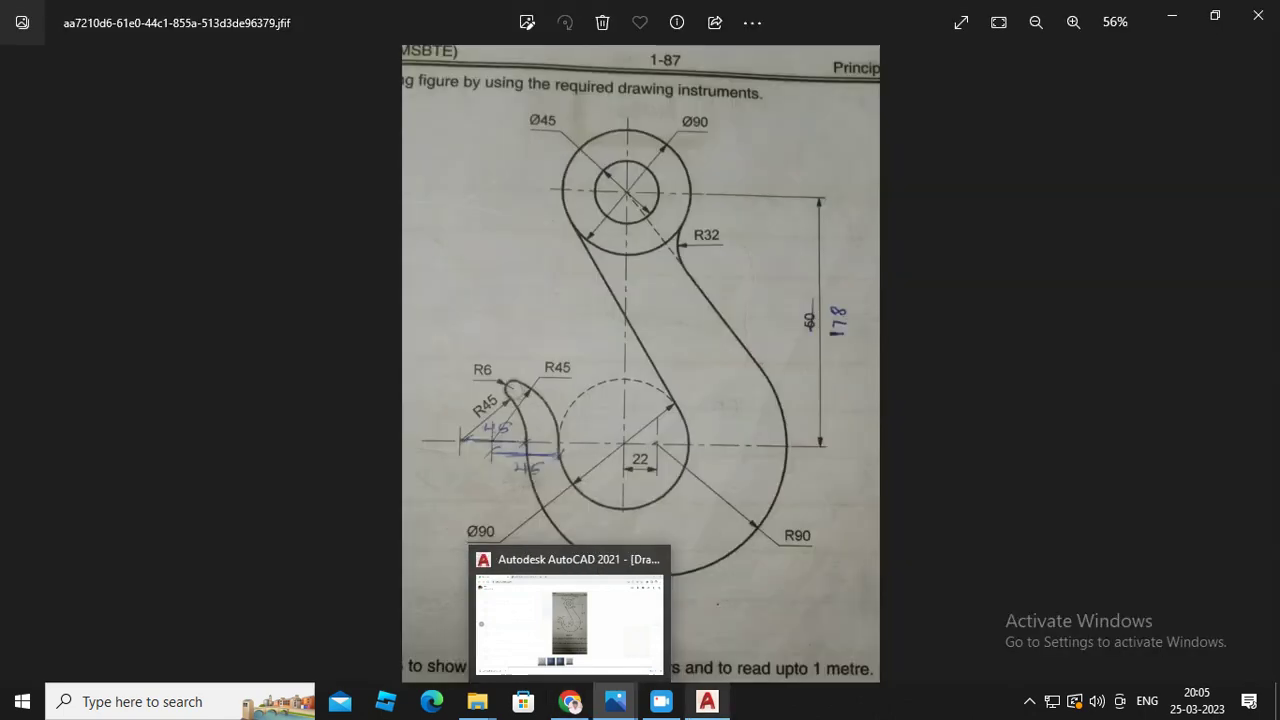
click(532, 588)
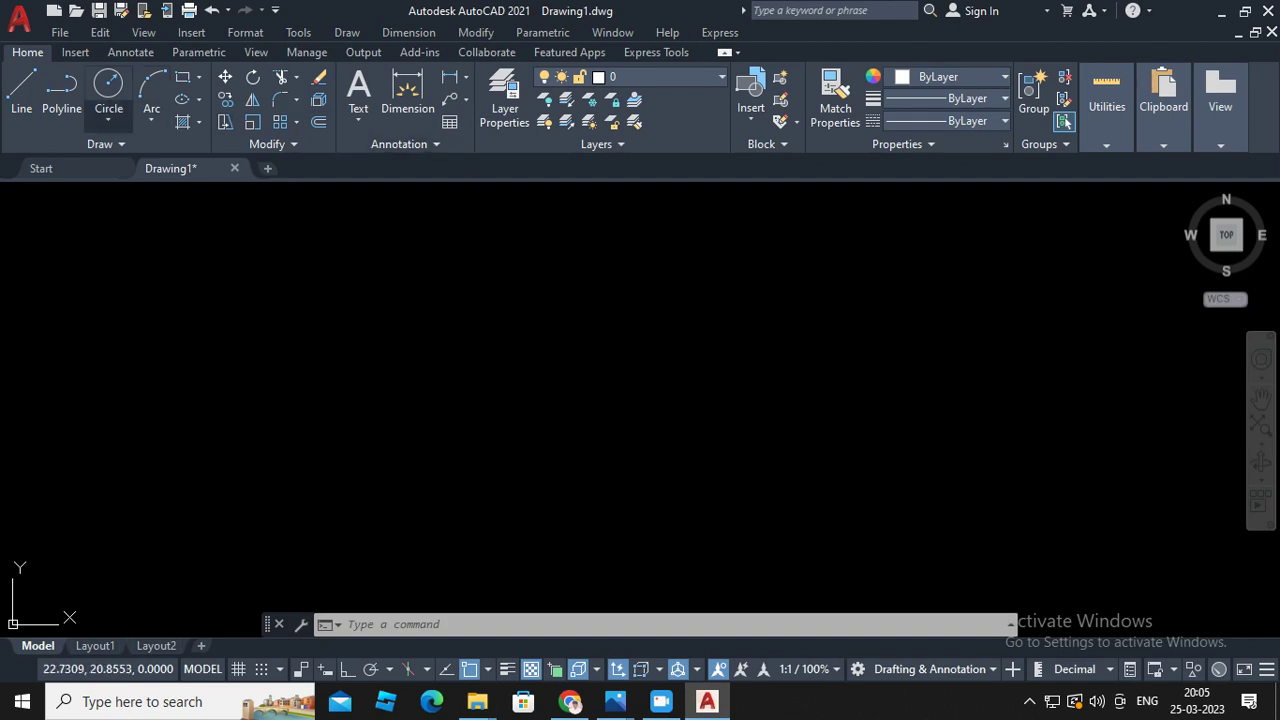
Draw a centre-radius circle with radius 90
click(108, 119)
click(143, 148)
click(641, 438)
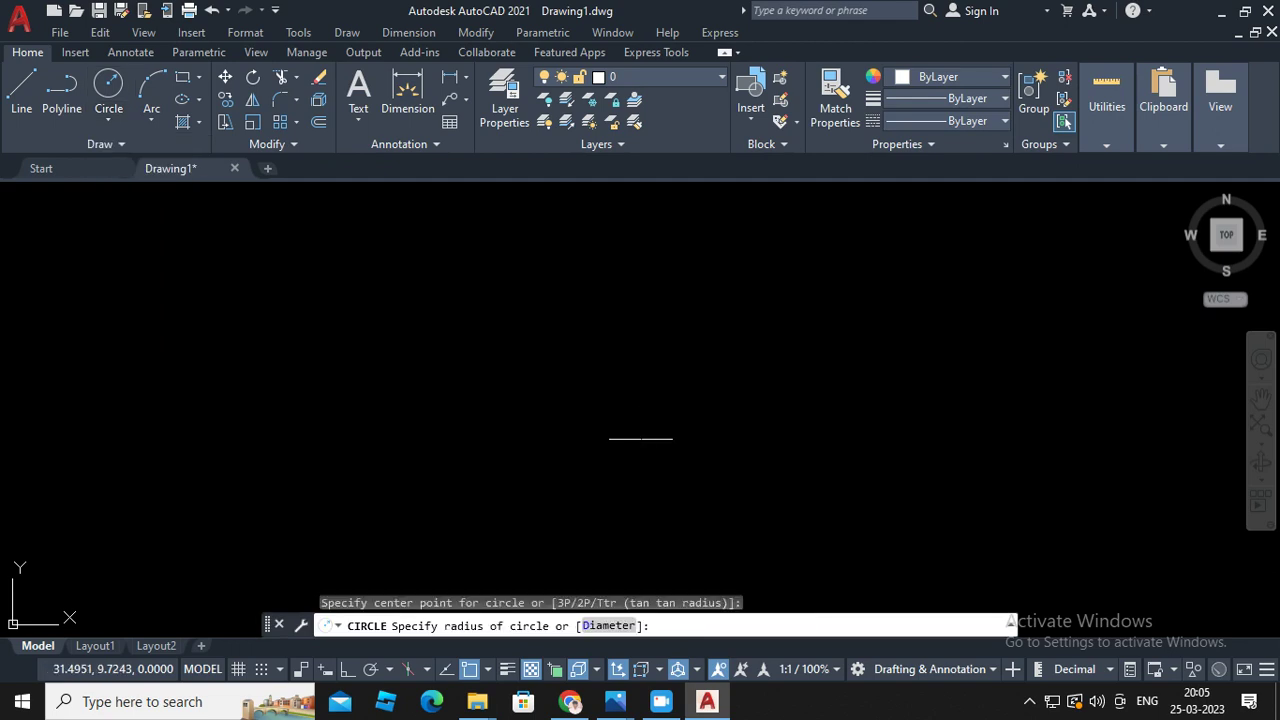
text(90)
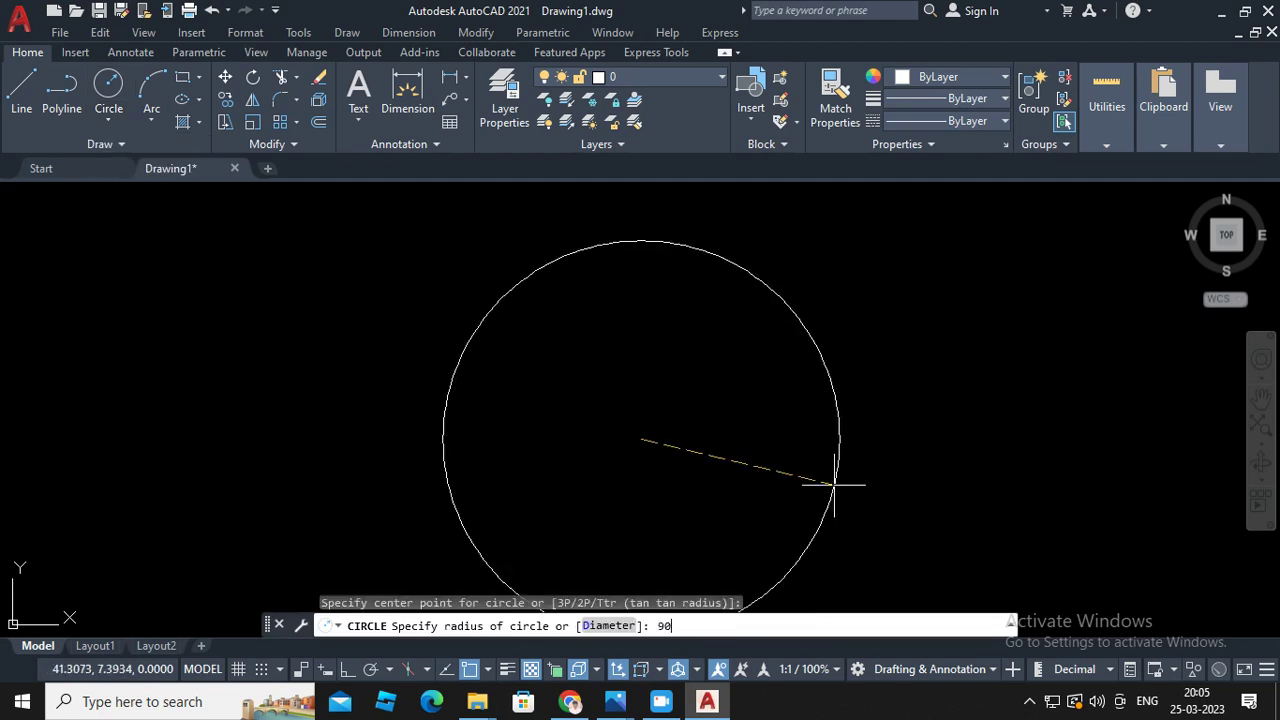
key(Return)
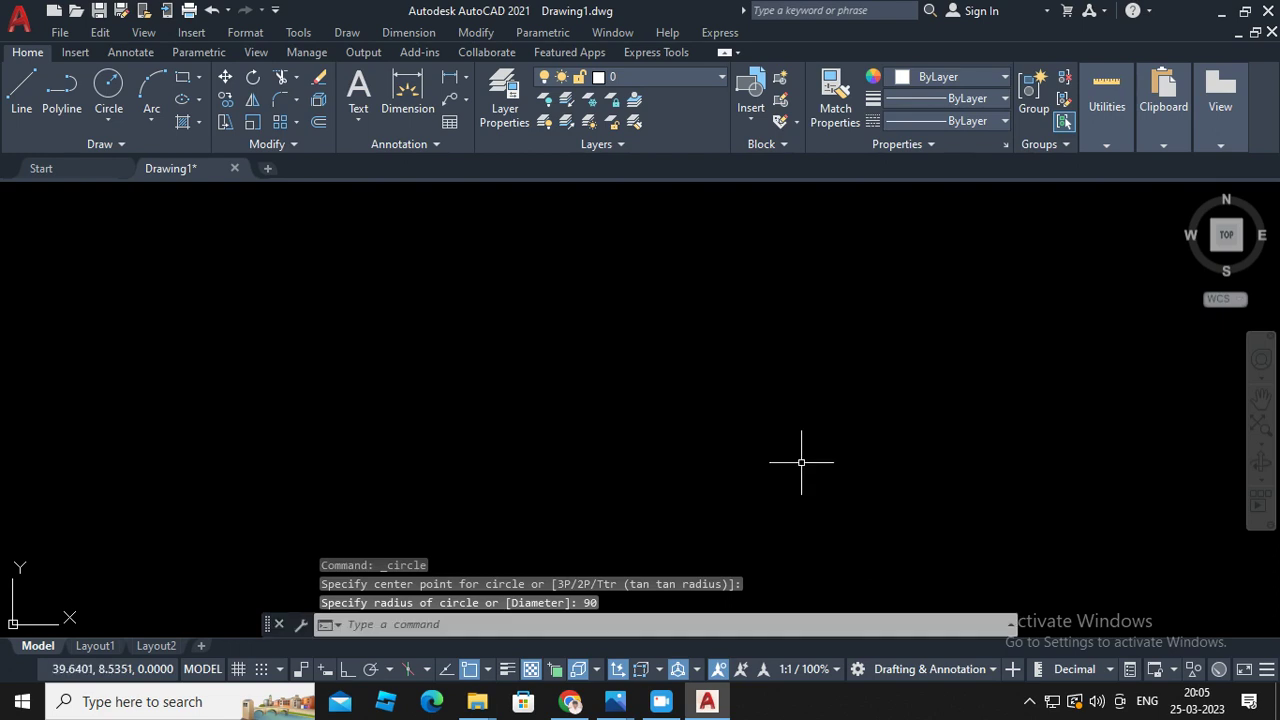
Zoom to show the whole drawing and stop the UCS icon following the origin
click(445, 594)
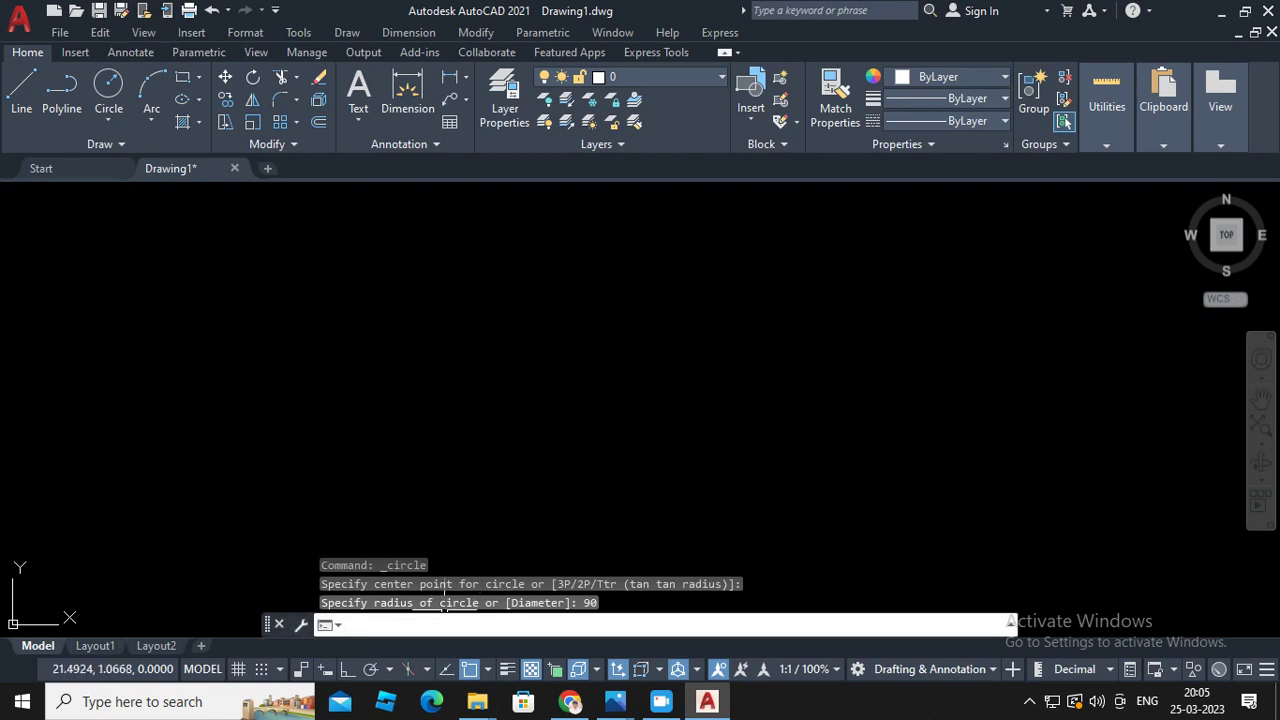
text(zoom)
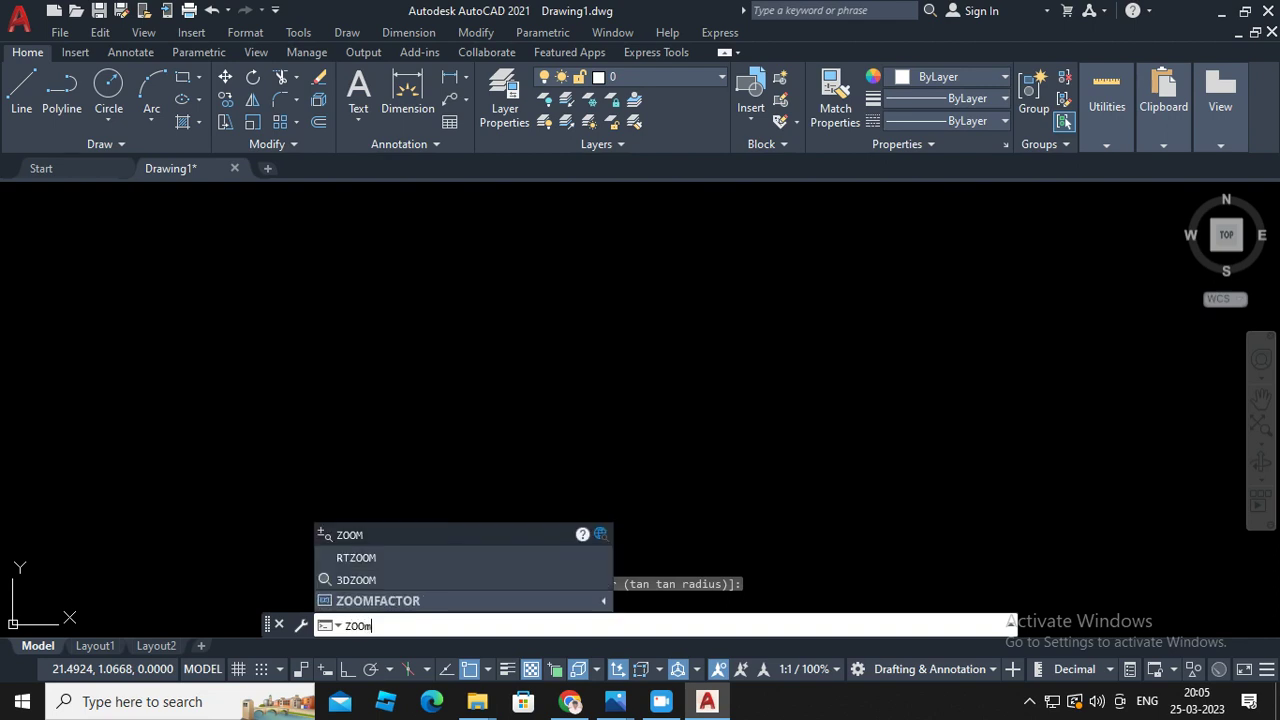
key(Return)
text(all)
key(Return)
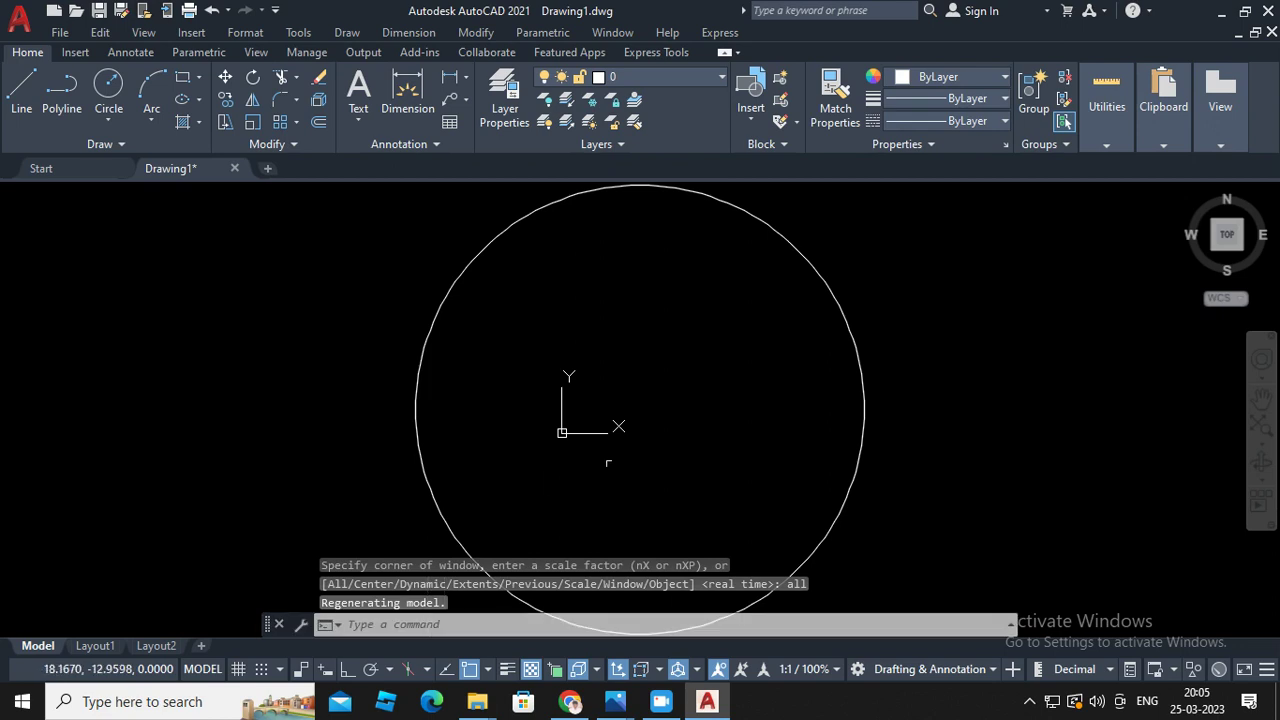
scroll(639, 428, down, 4)
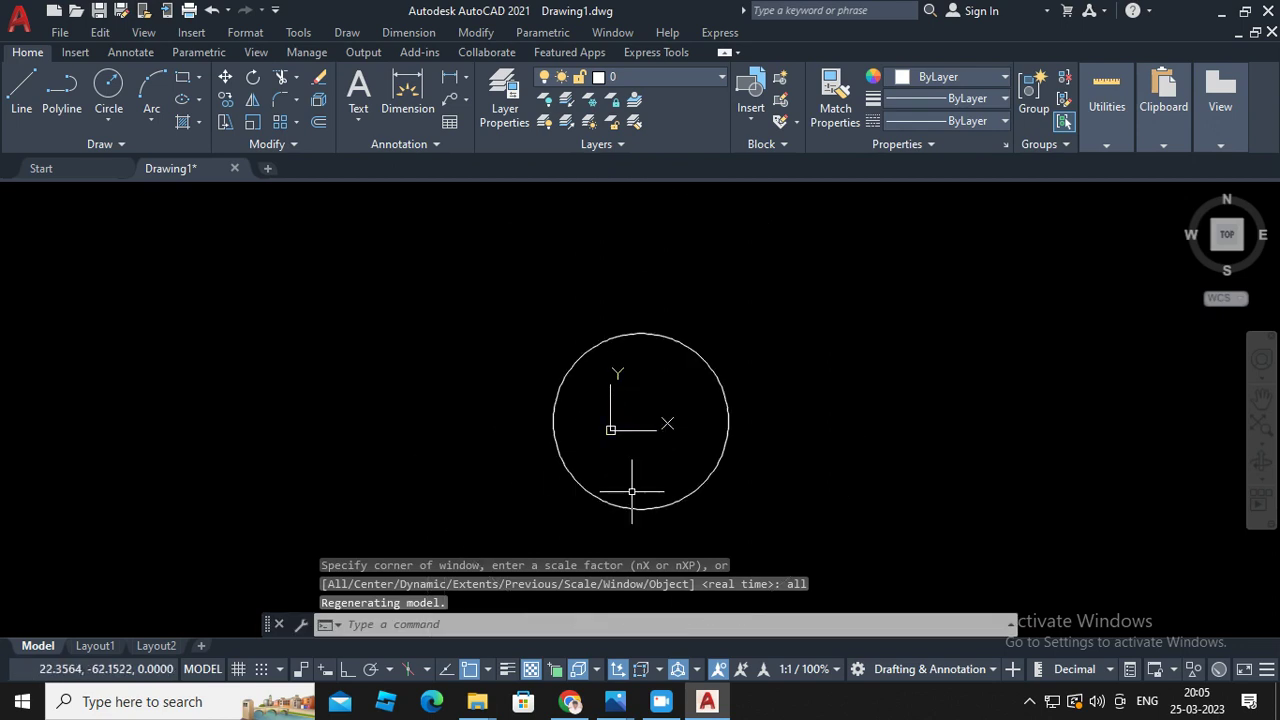
click(143, 32)
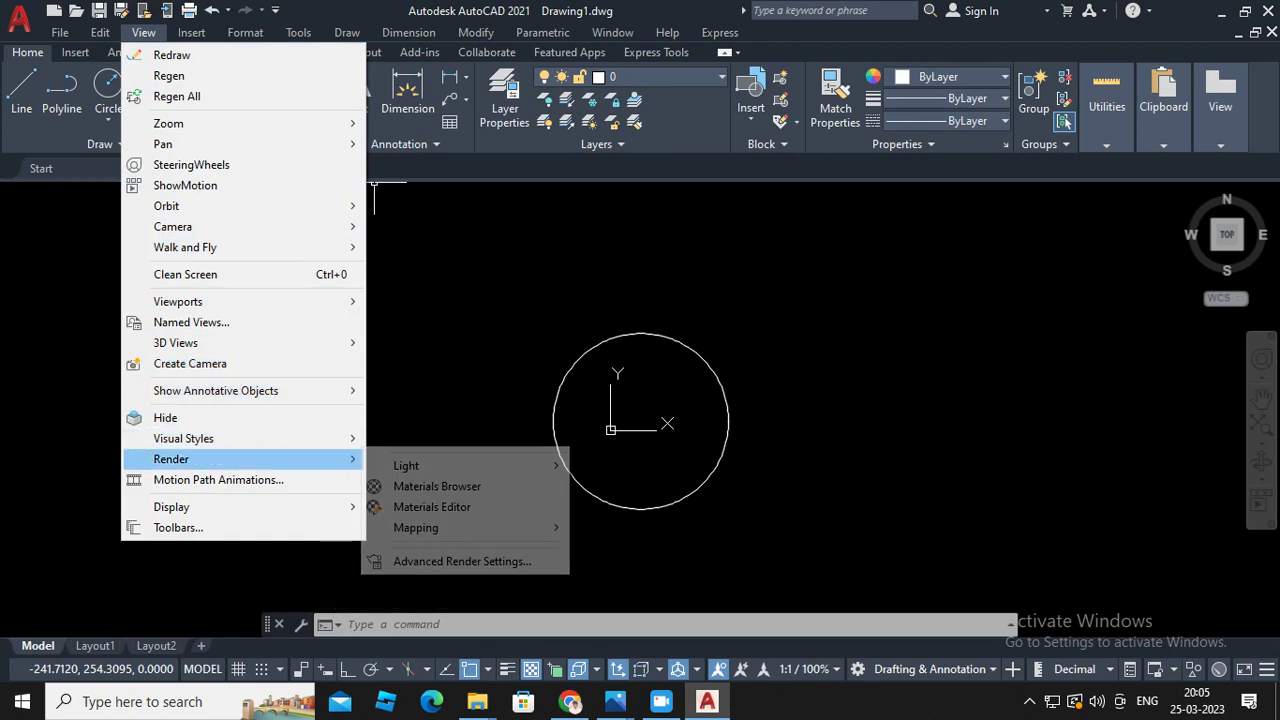
mouse_move(415, 507)
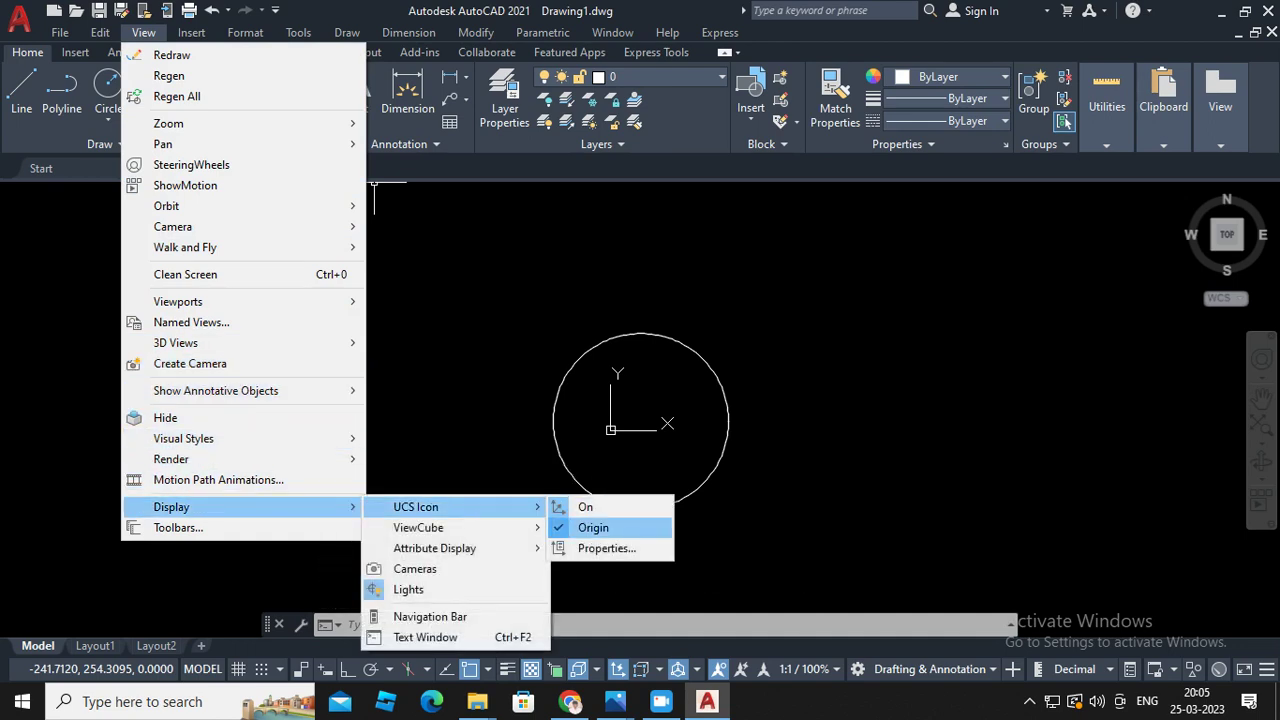
click(618, 526)
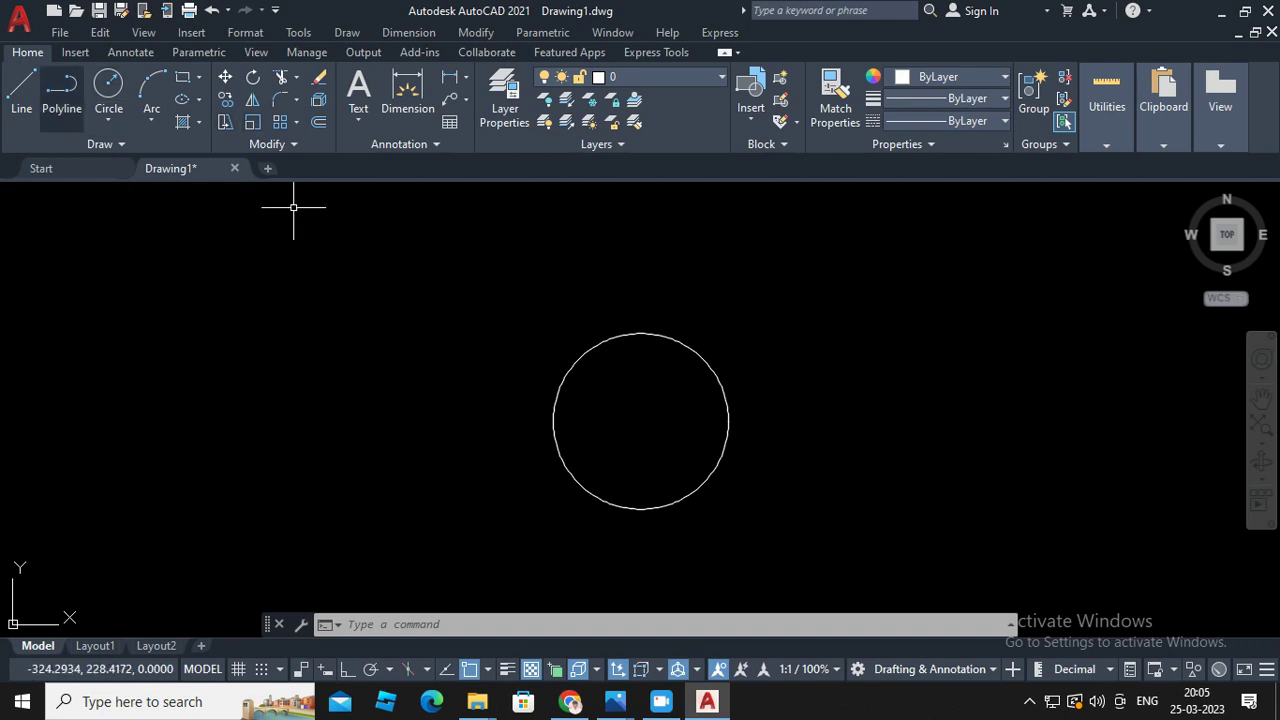
With Ortho on, draw a 22-unit horizontal line from the circle's centre
text(l)
key(Return)
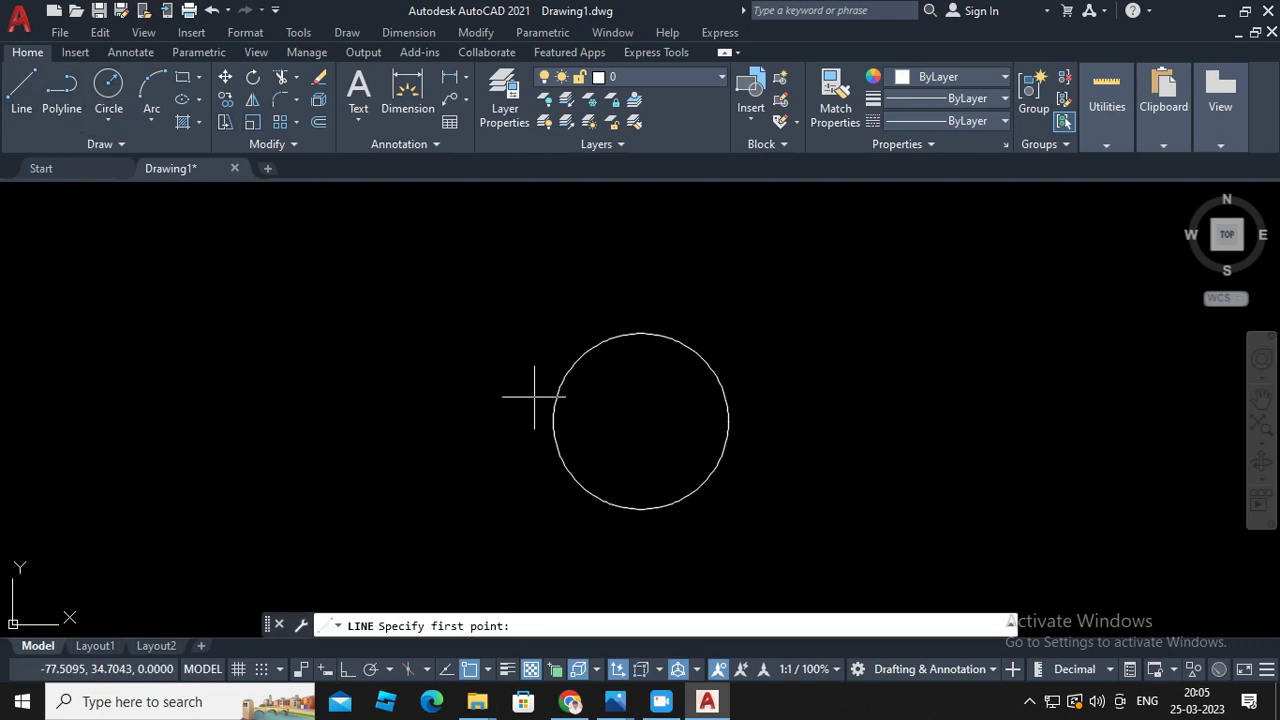
click(636, 414)
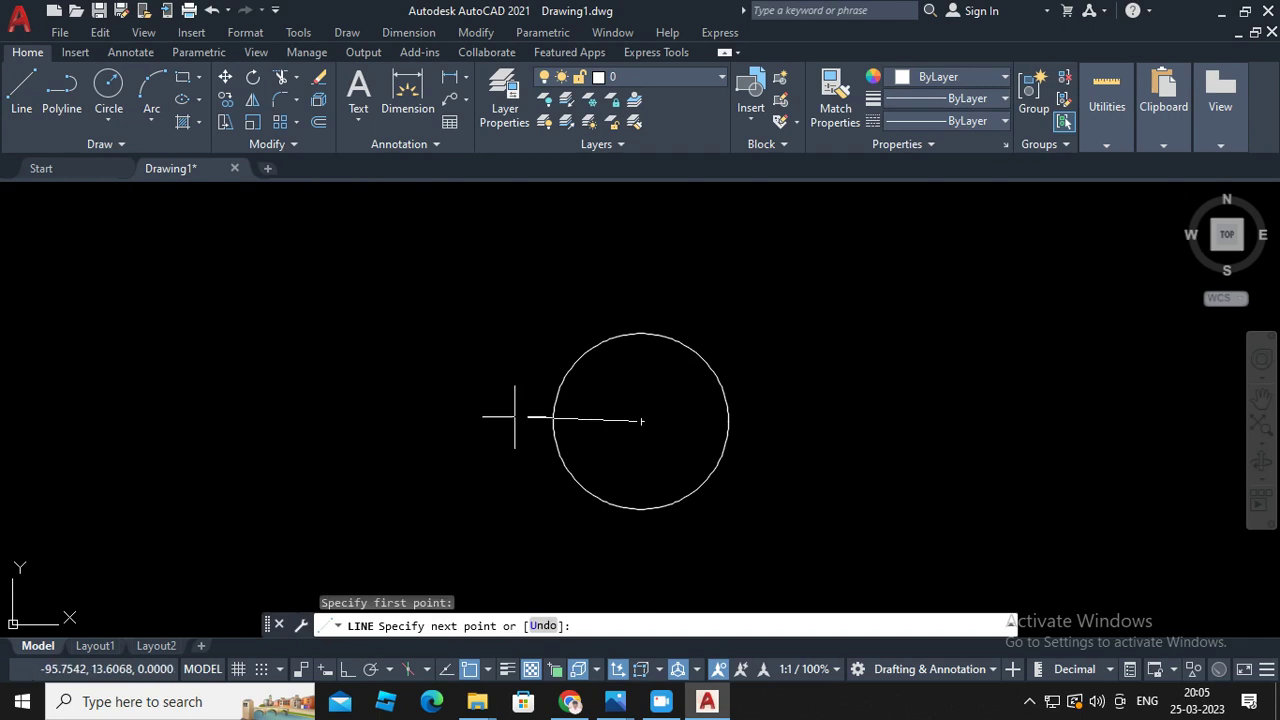
key(F8)
text(22)
key(Return)
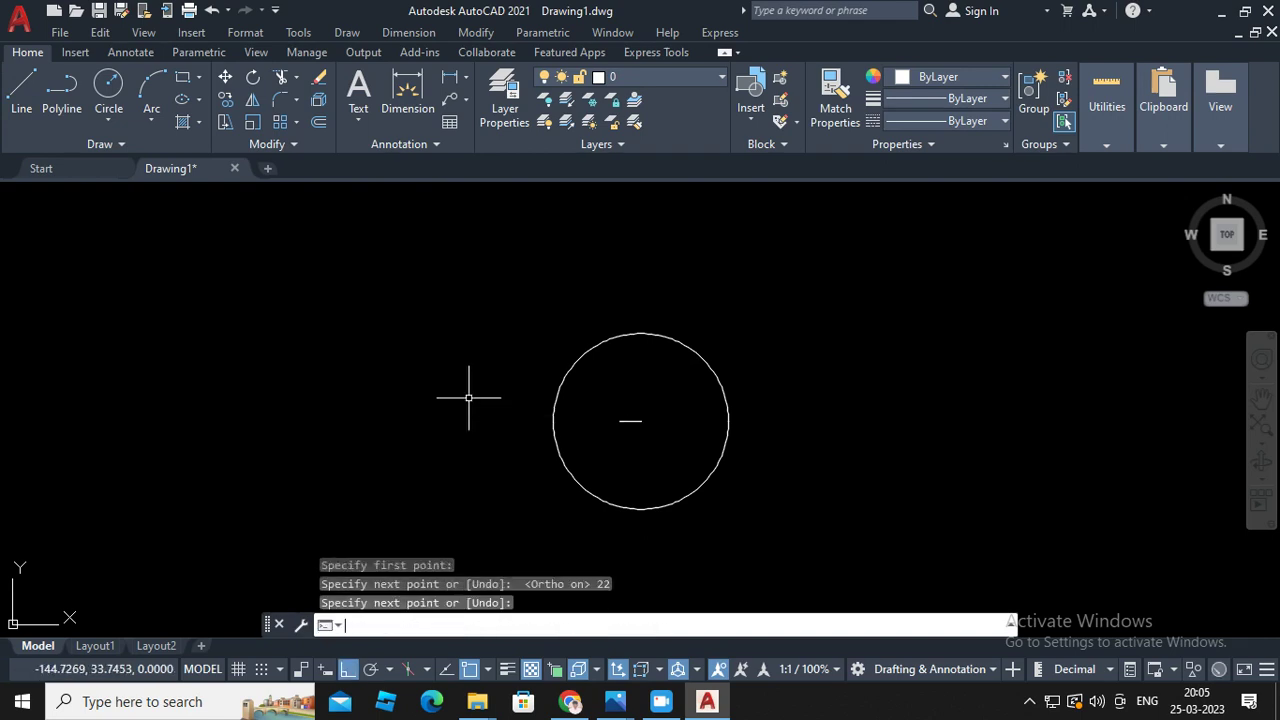
key(Escape)
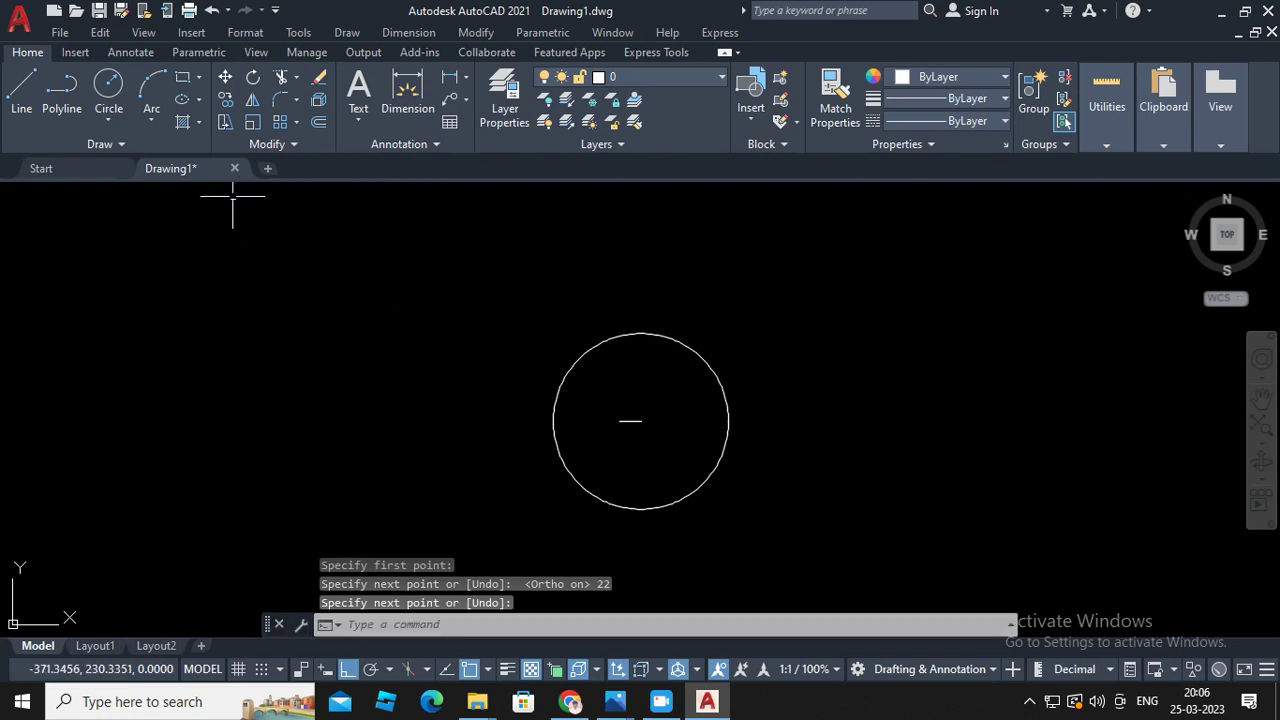
Draw a concentric circle of diameter 90 at the same centre
click(108, 120)
click(150, 190)
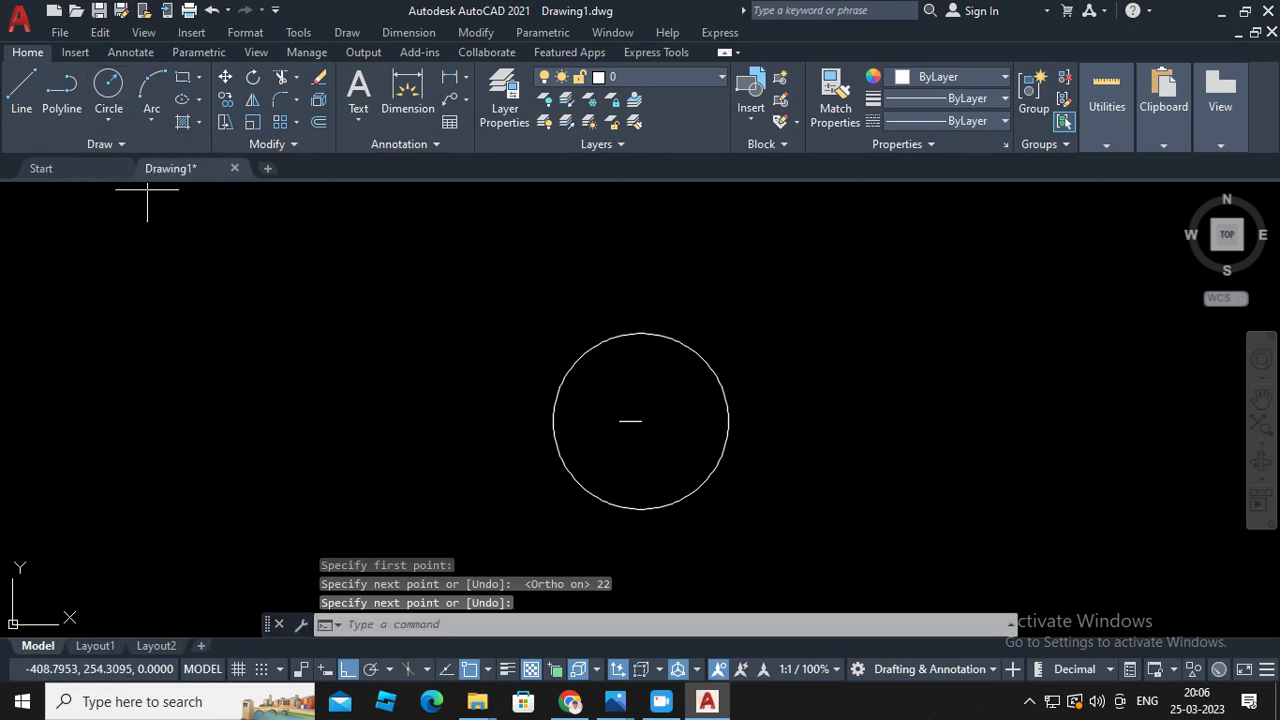
click(619, 421)
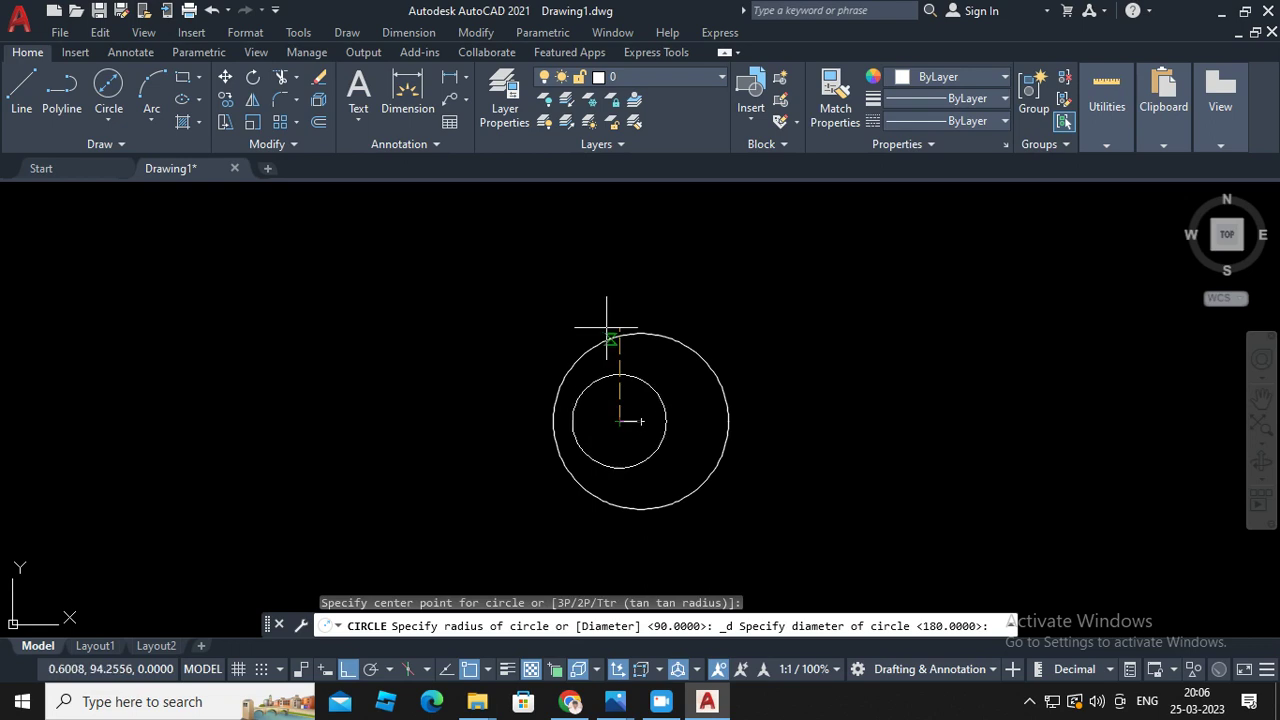
text(90)
key(Return)
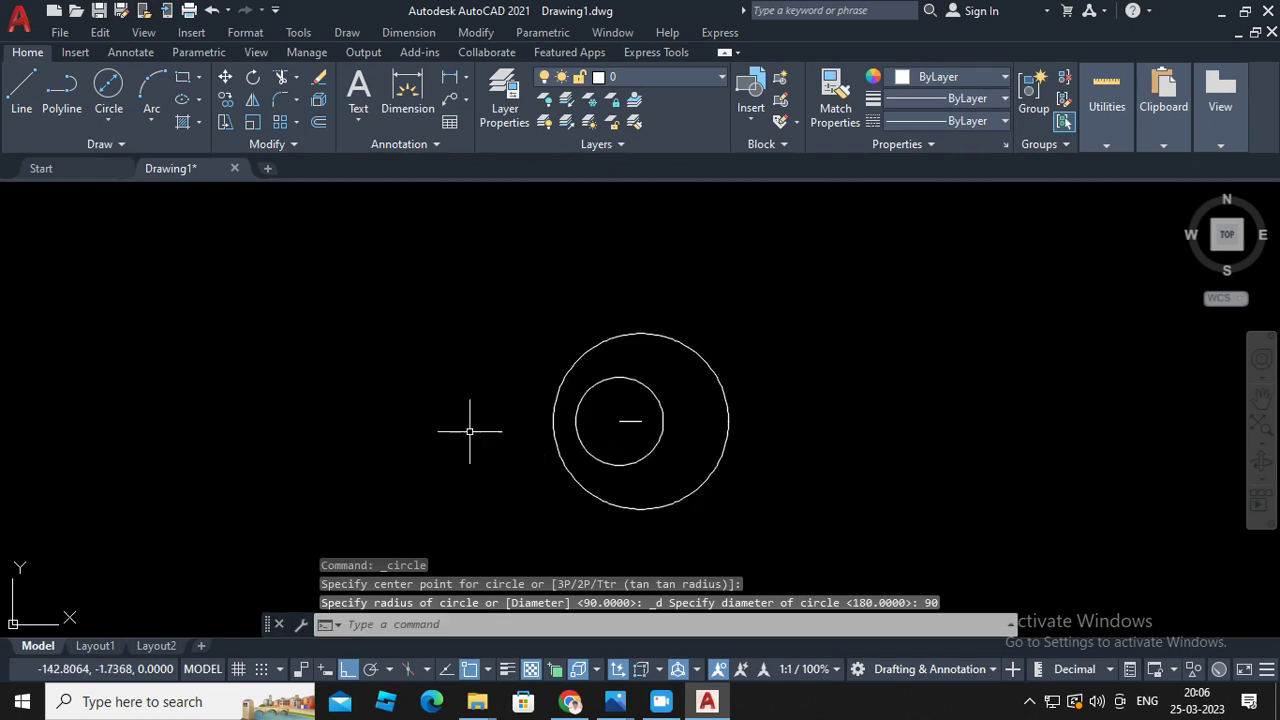
Draw a 178-unit vertical line upward from the centre, then check the reference photo
text(l)
key(Return)
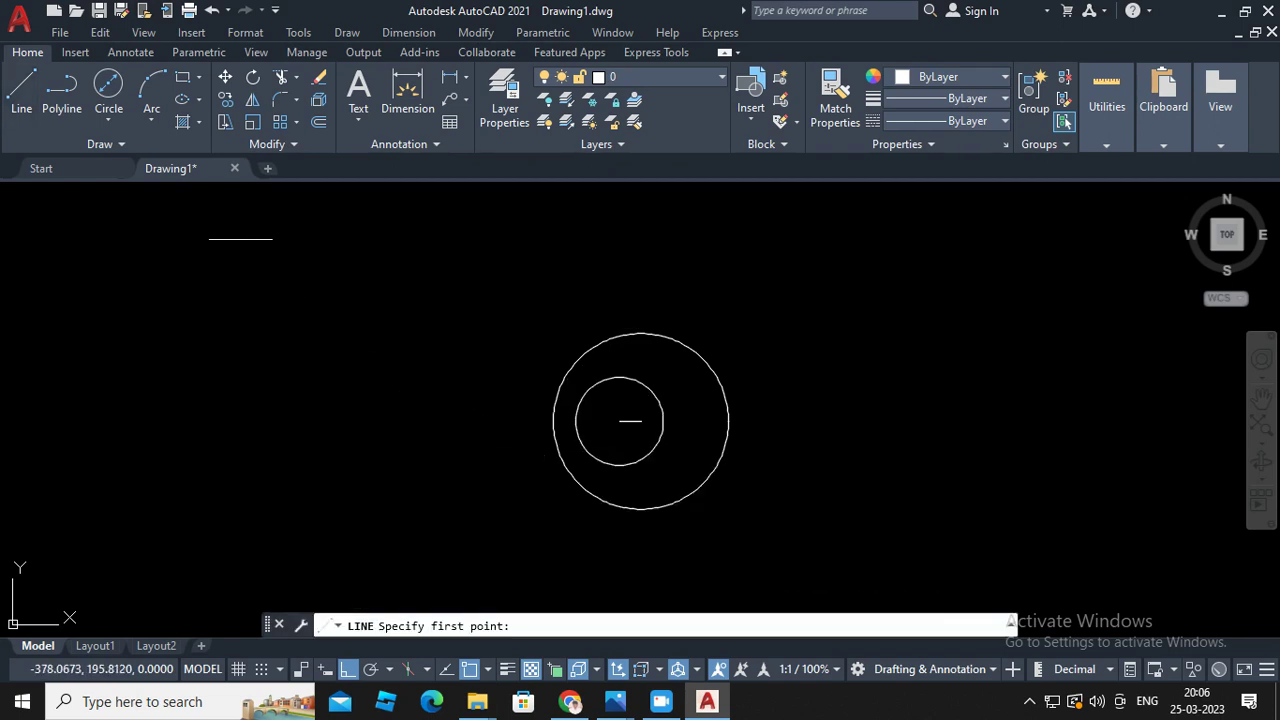
click(620, 421)
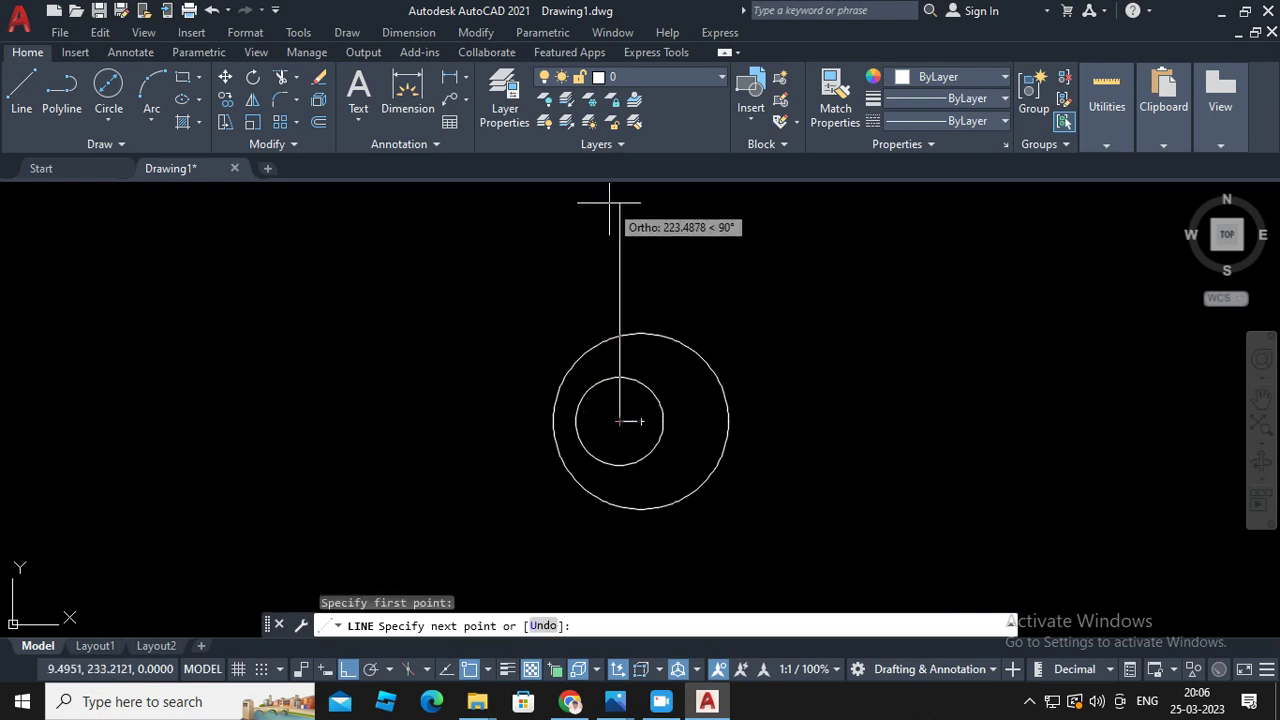
text(178)
key(Return)
key(Return)
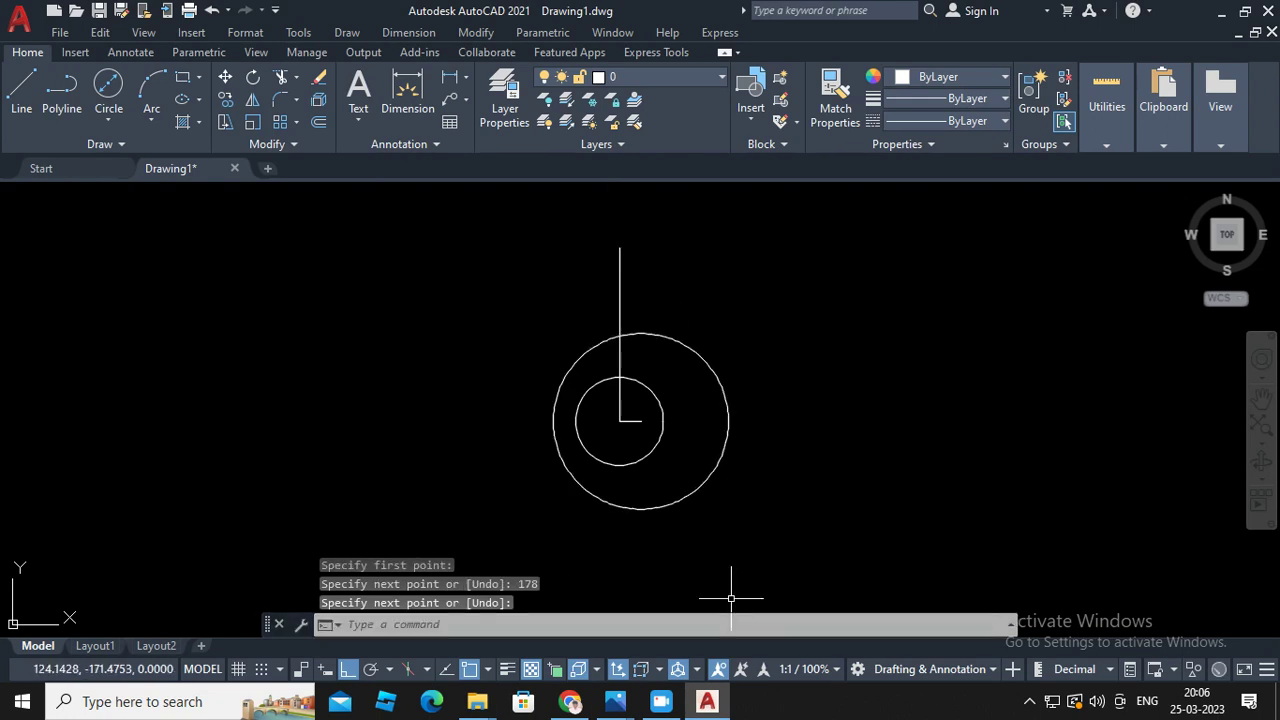
click(716, 600)
mouse_move(615, 702)
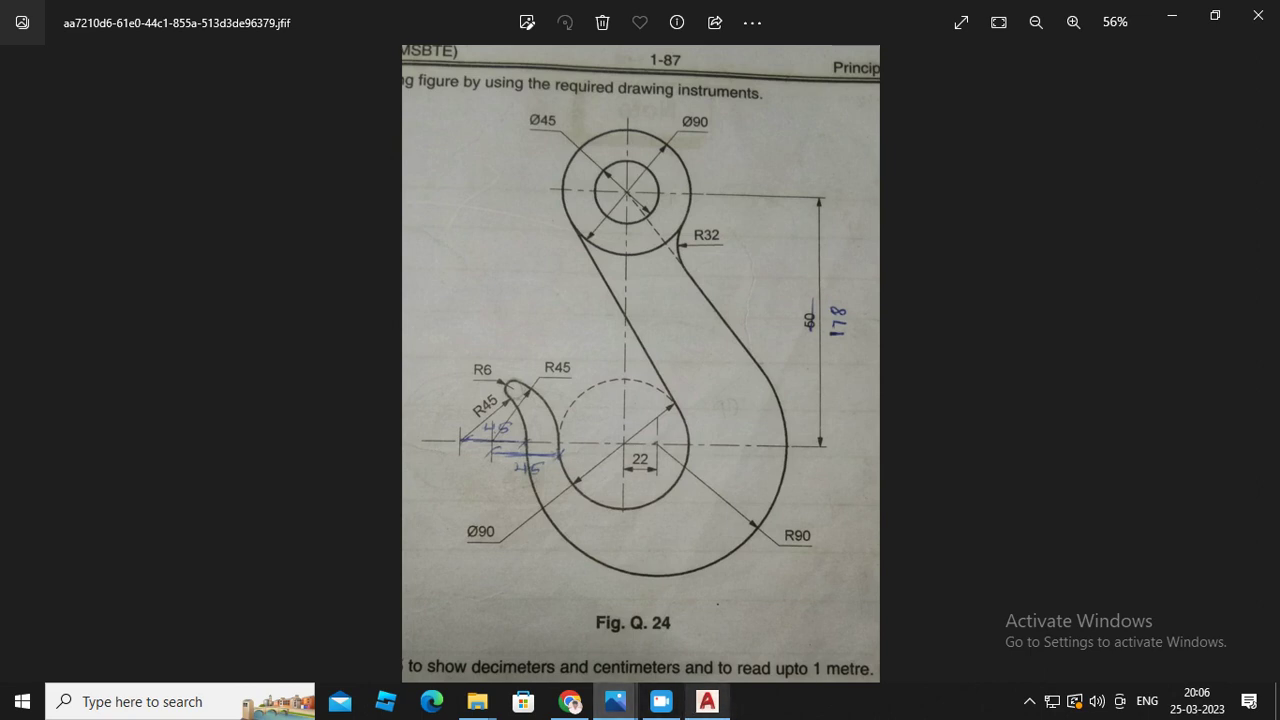
Back in AutoCAD, draw a 90-diameter circle centred at the vertical line's top end
click(707, 701)
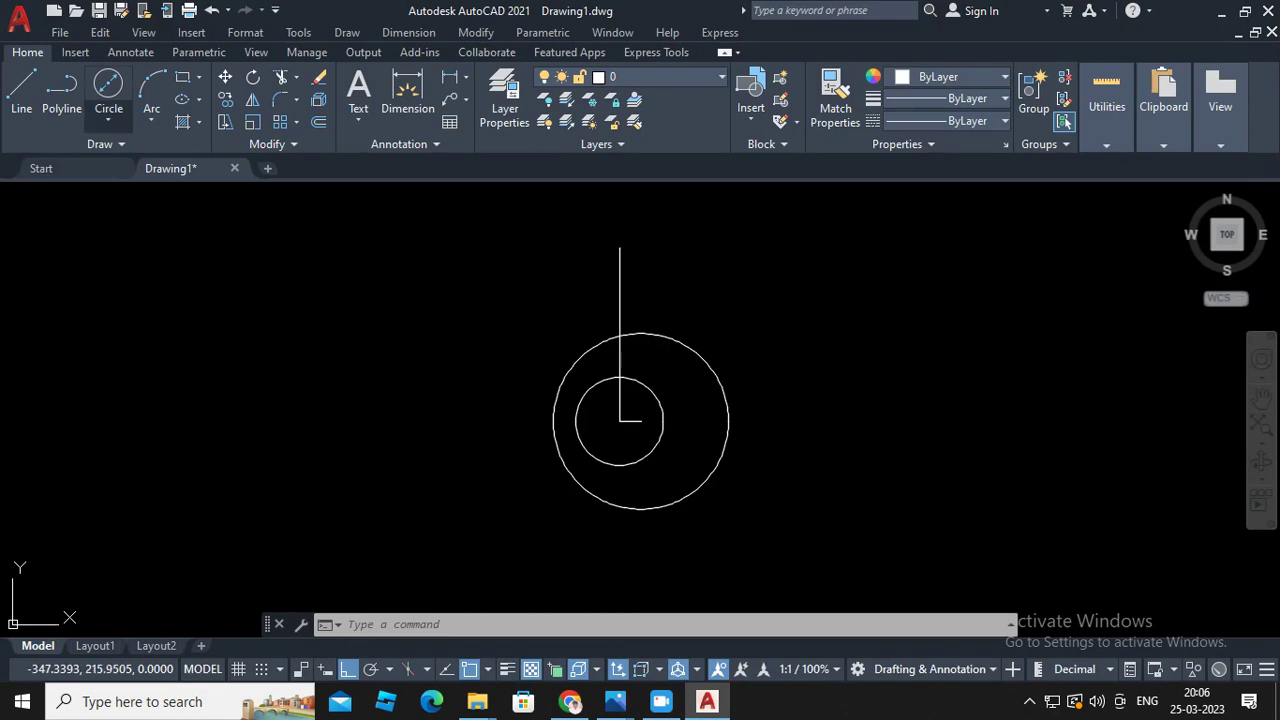
click(108, 119)
click(150, 152)
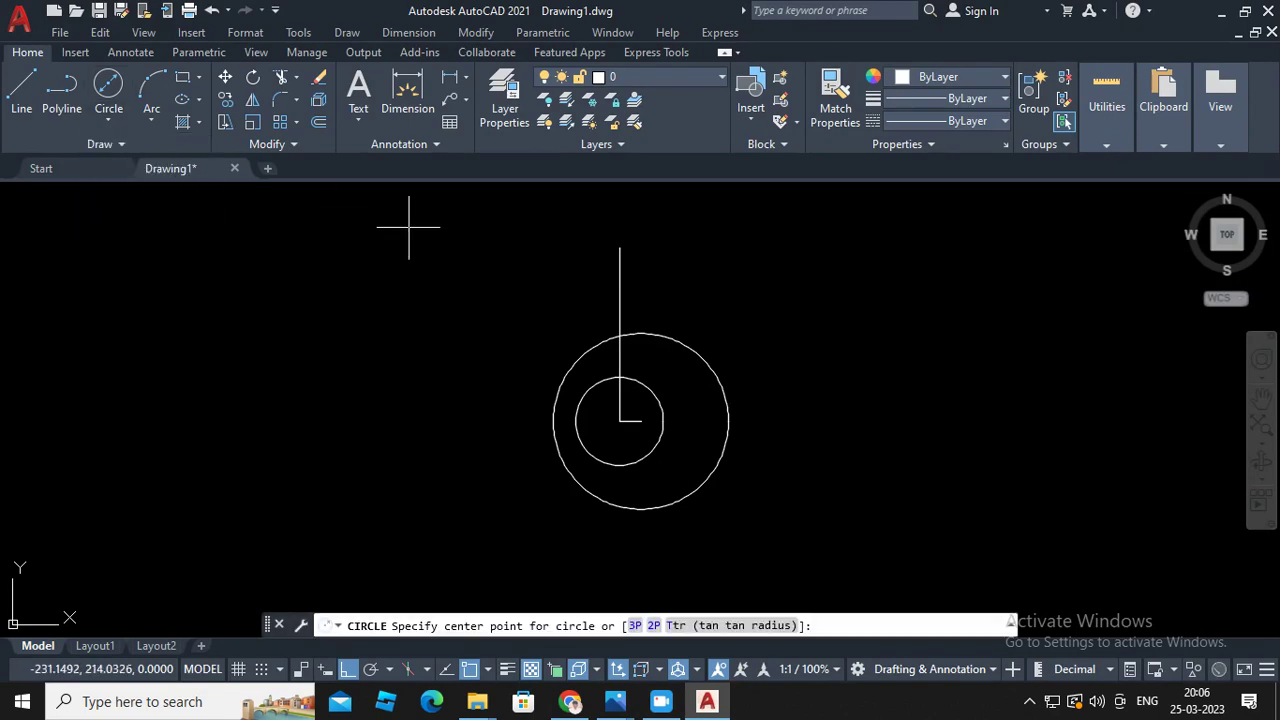
click(613, 249)
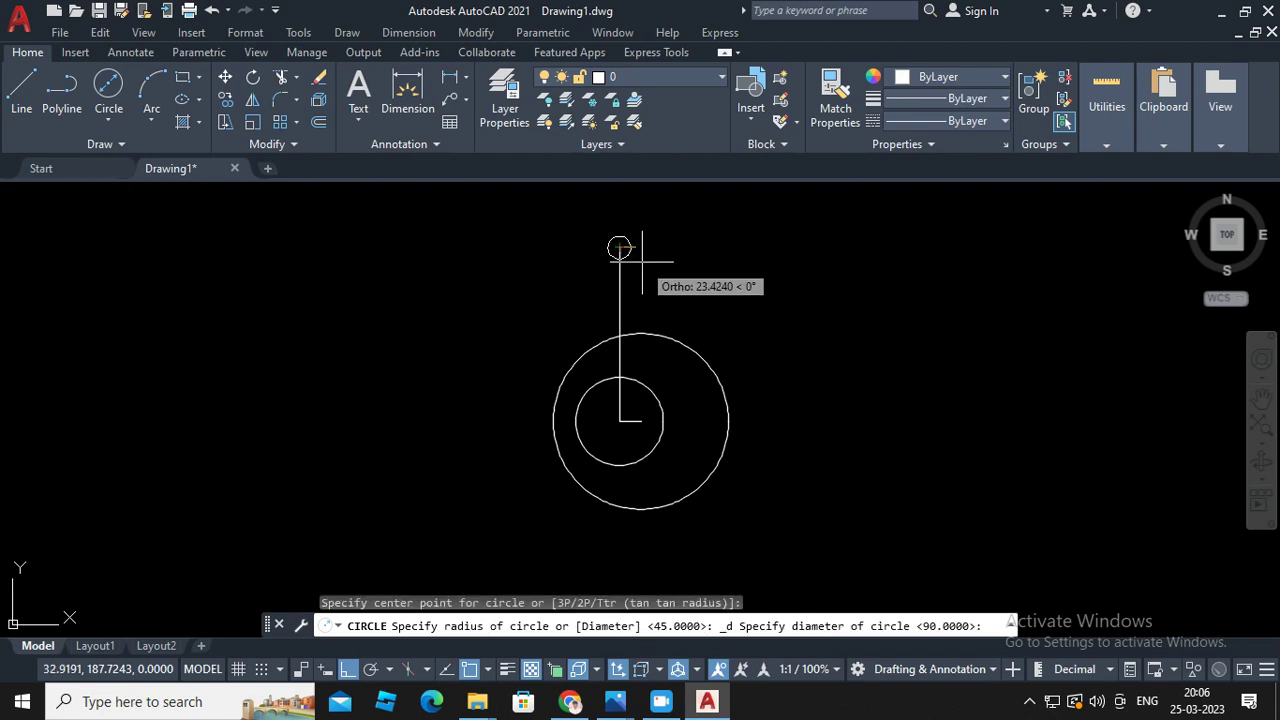
text(90)
key(Return)
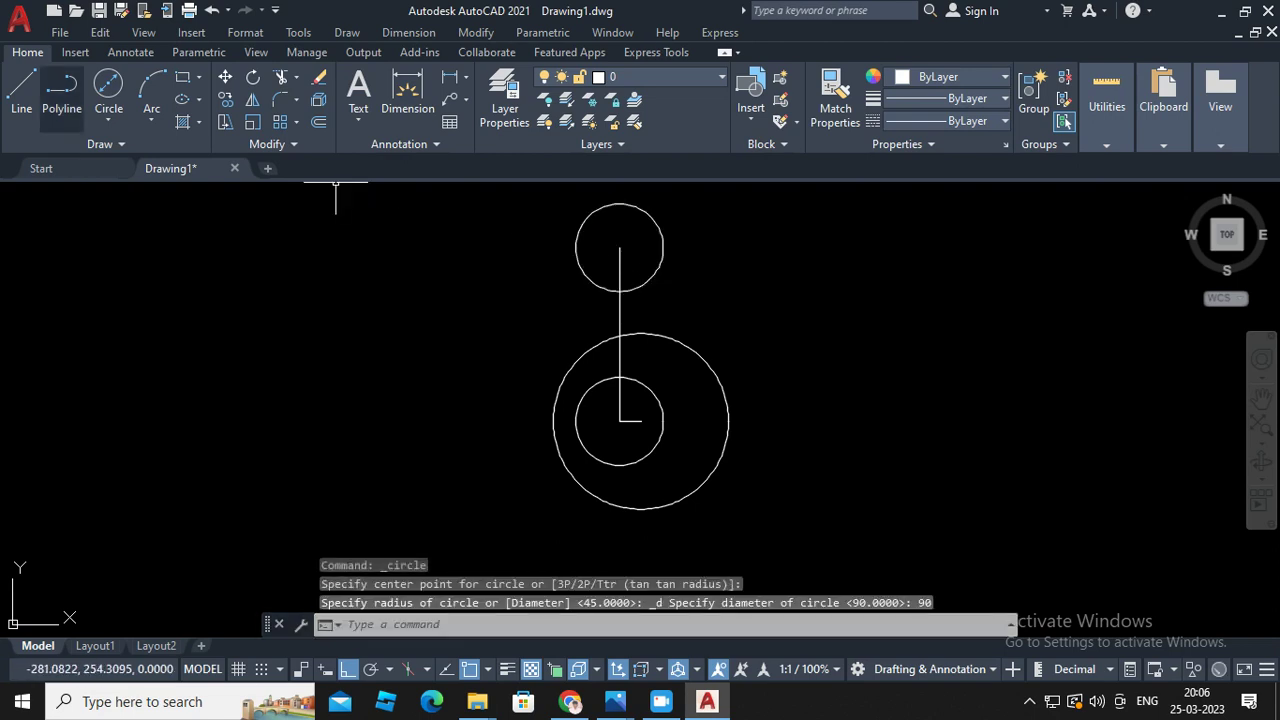
Add a concentric 45-diameter circle inside the top circle
click(108, 120)
click(150, 152)
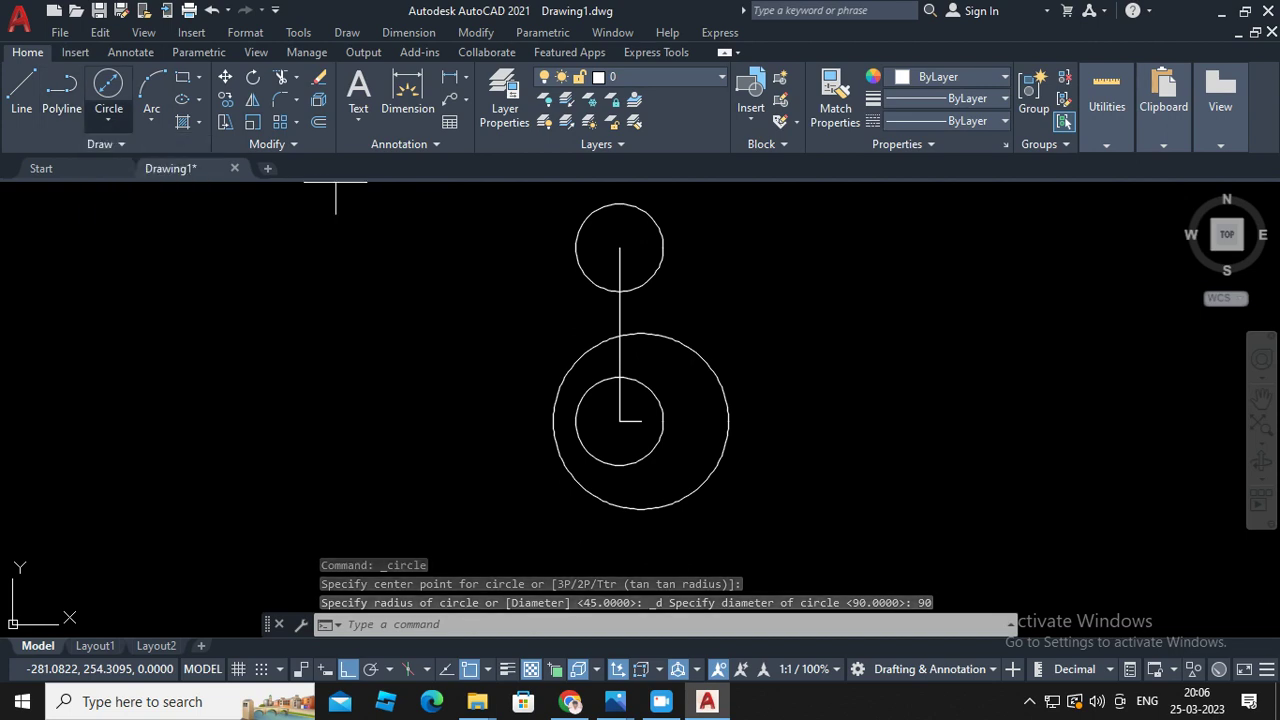
click(620, 248)
text(45)
key(Return)
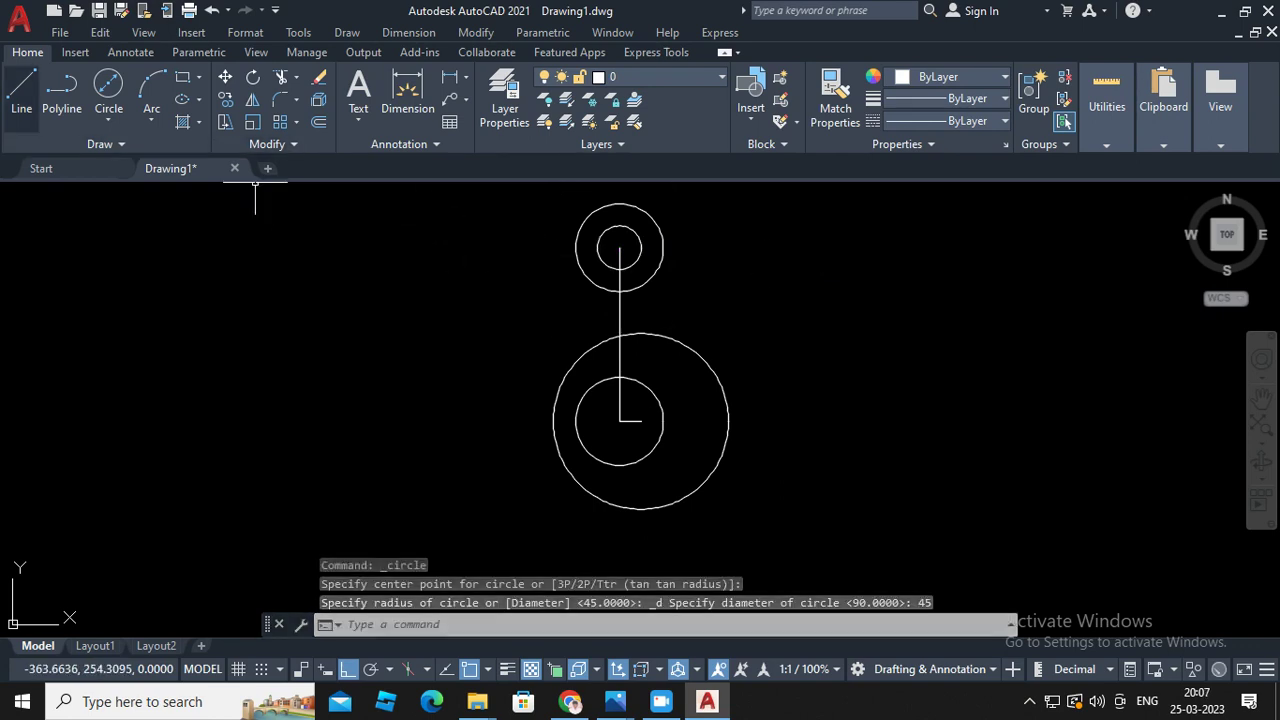
click(21, 88)
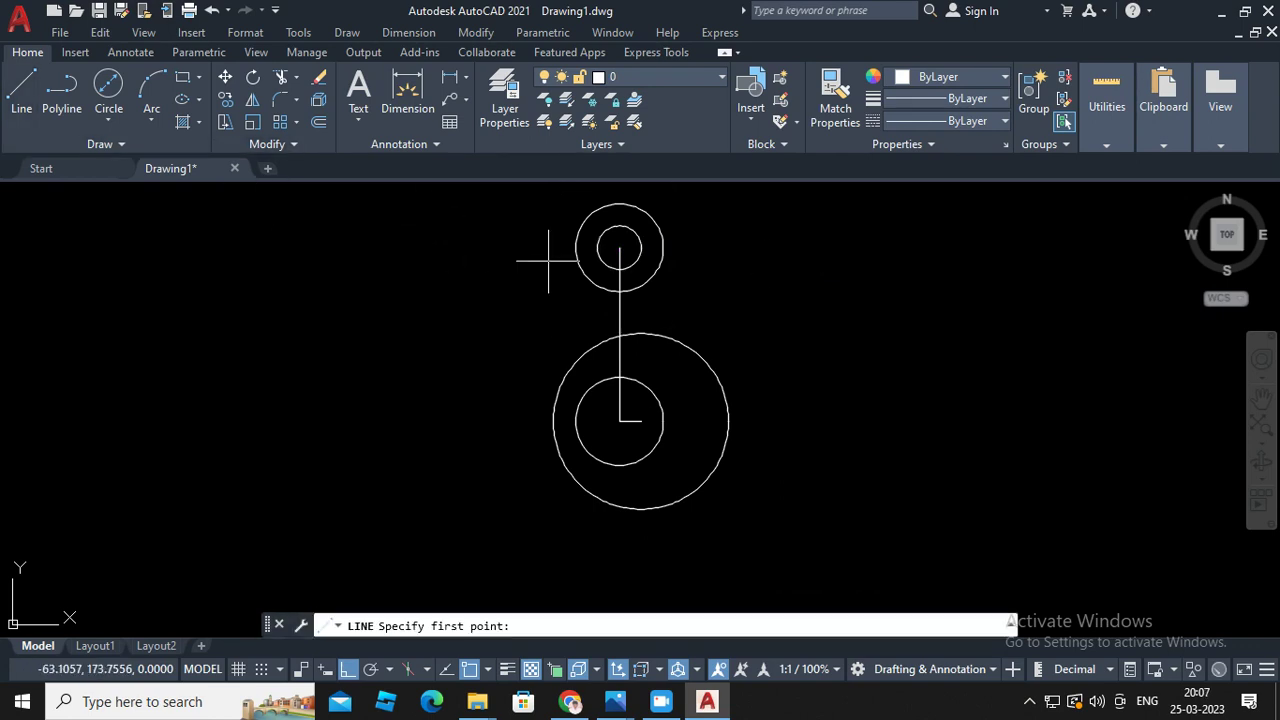
Draw a line from the top circle's centre tangent to the large lower circle
click(620, 248)
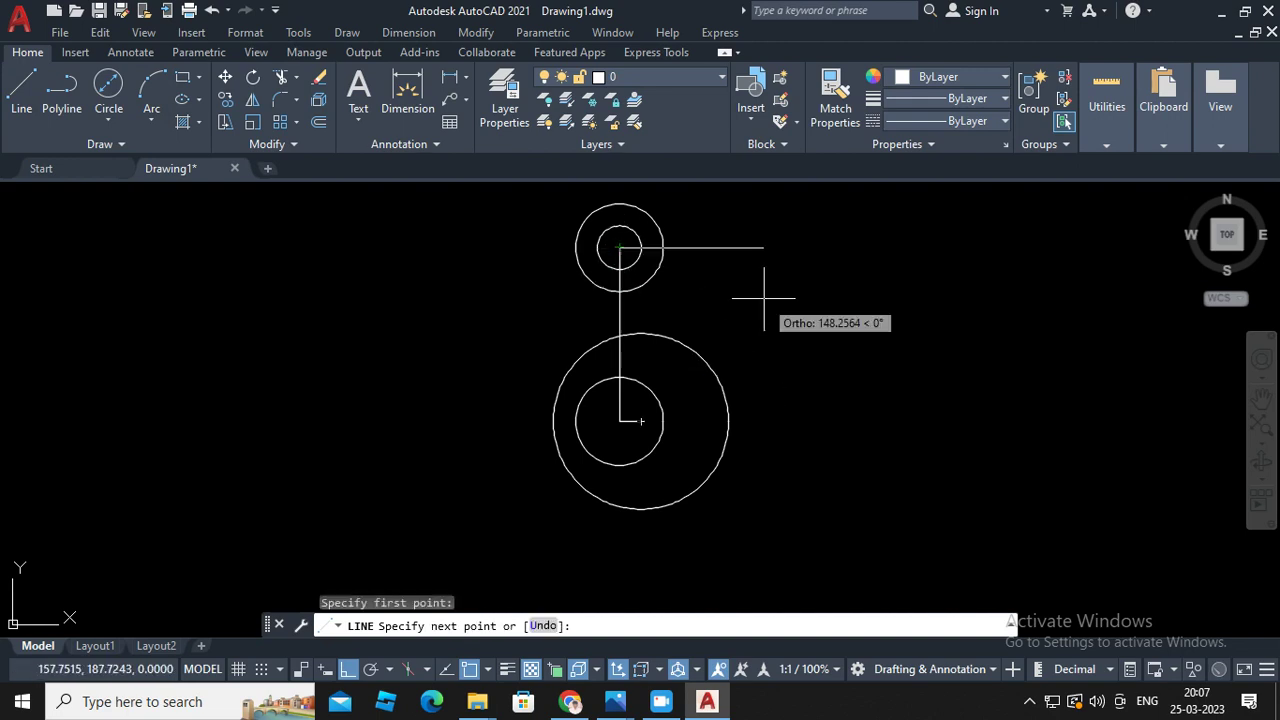
text(tan)
key(Return)
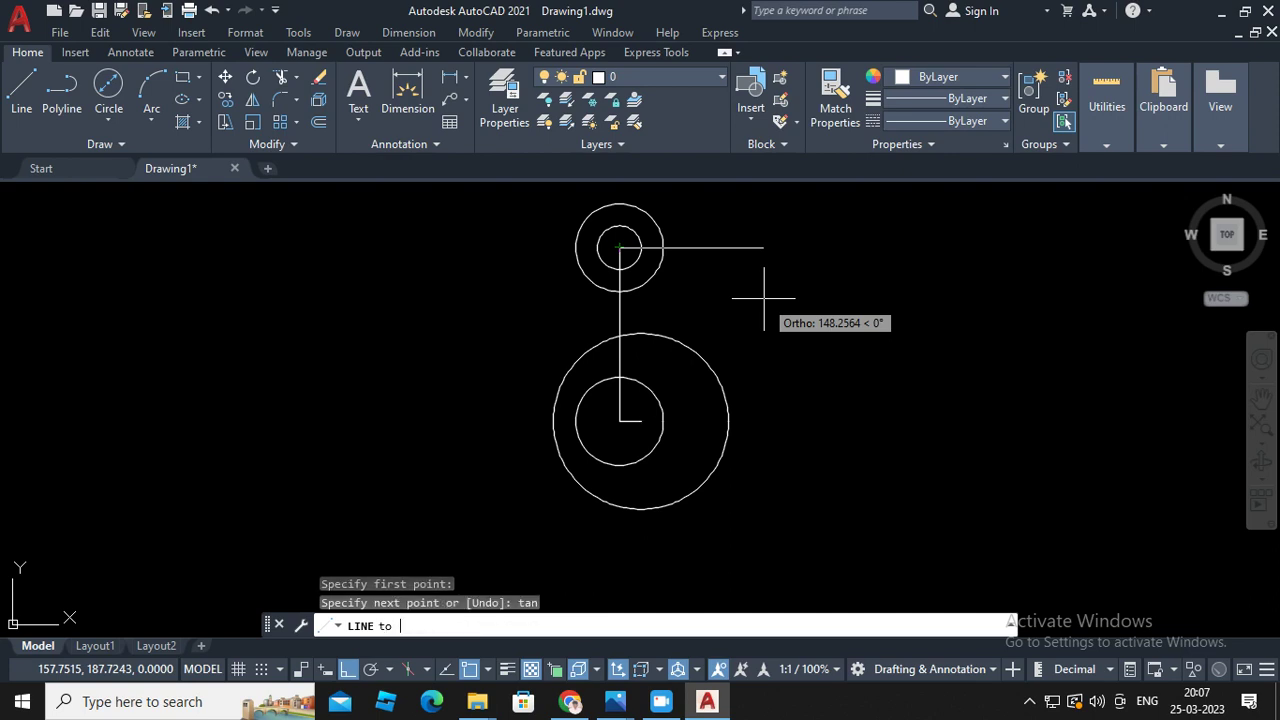
click(719, 363)
key(Return)
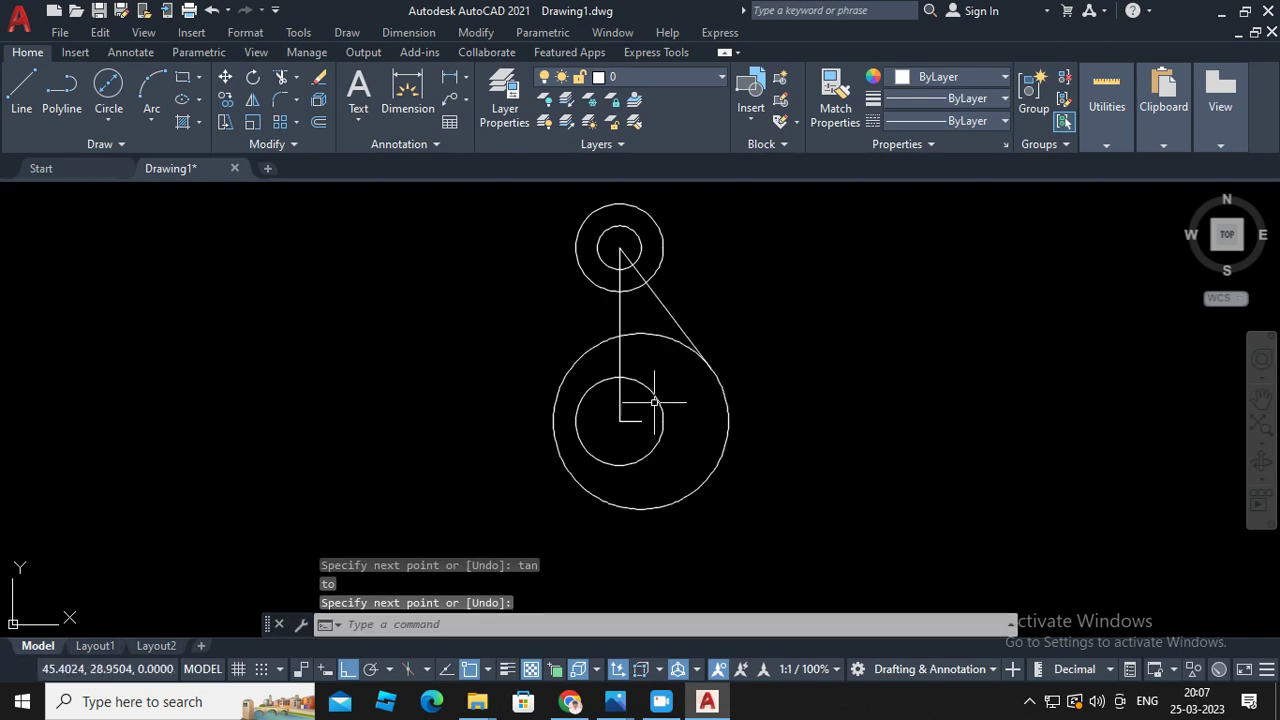
Draw a second line tangent to both the top circle and the large lower circle
text(l)
key(Return)
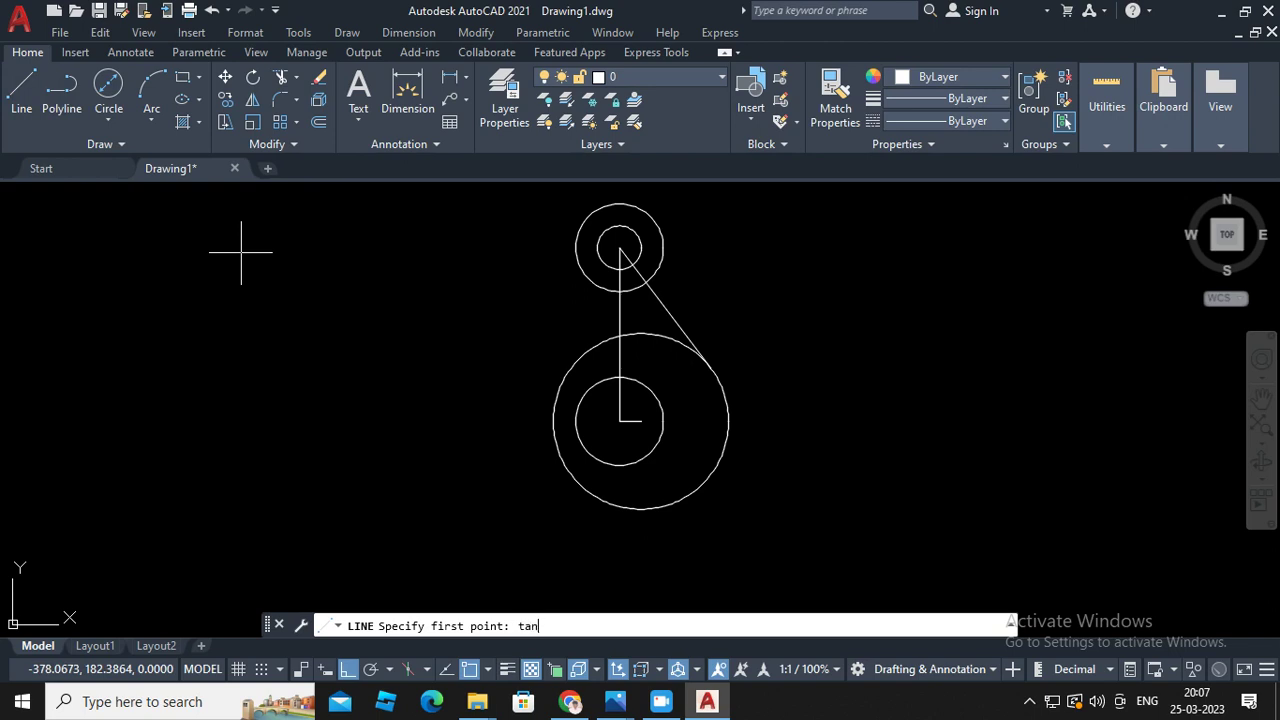
key(Return)
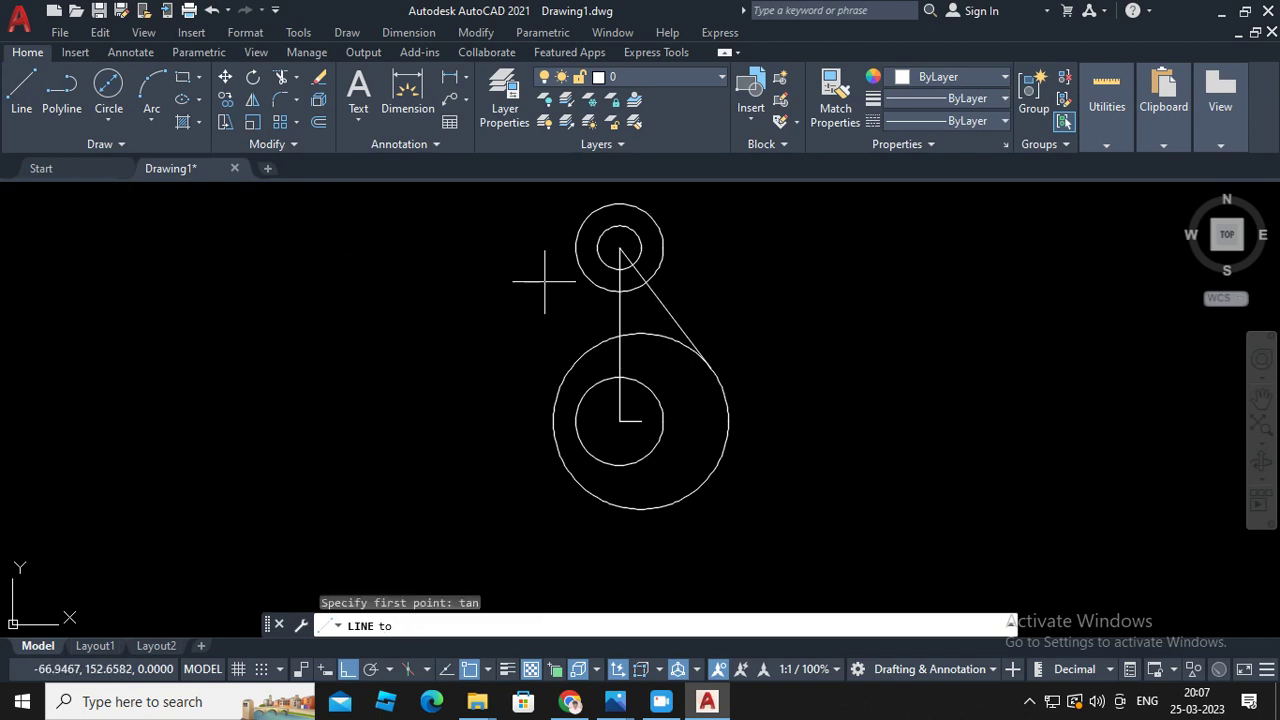
click(592, 252)
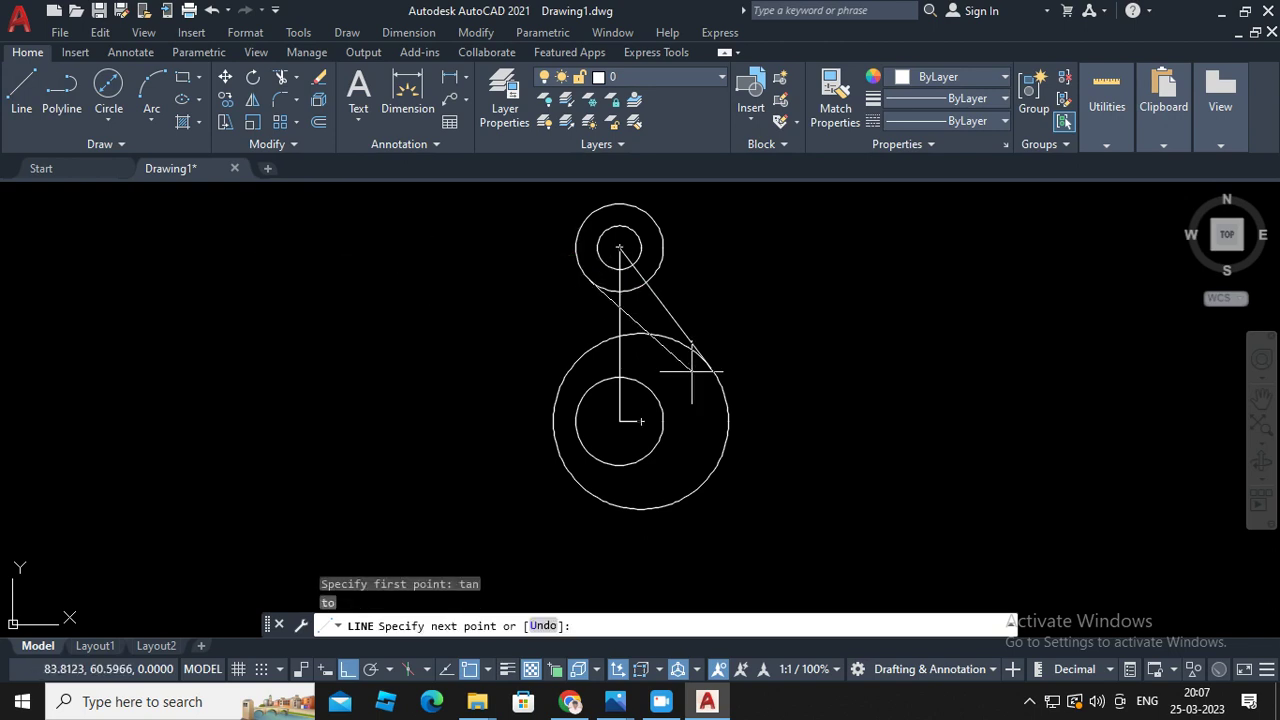
text(tan)
key(Return)
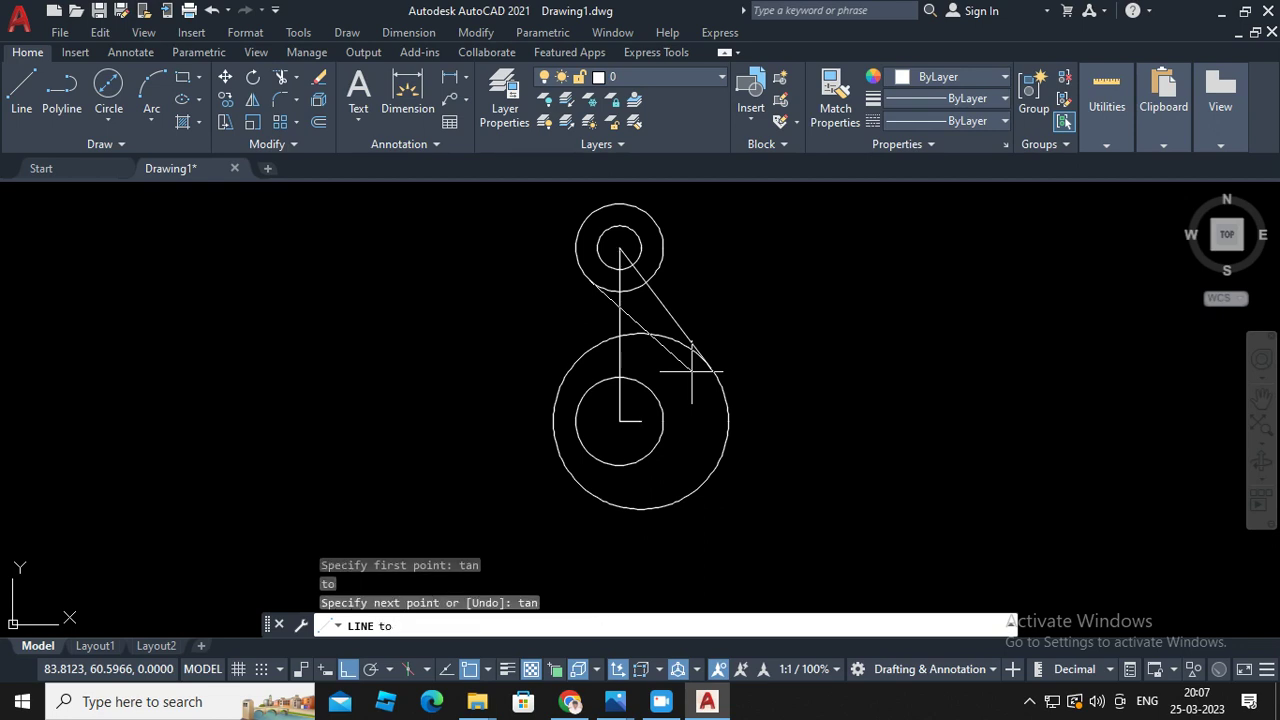
click(658, 390)
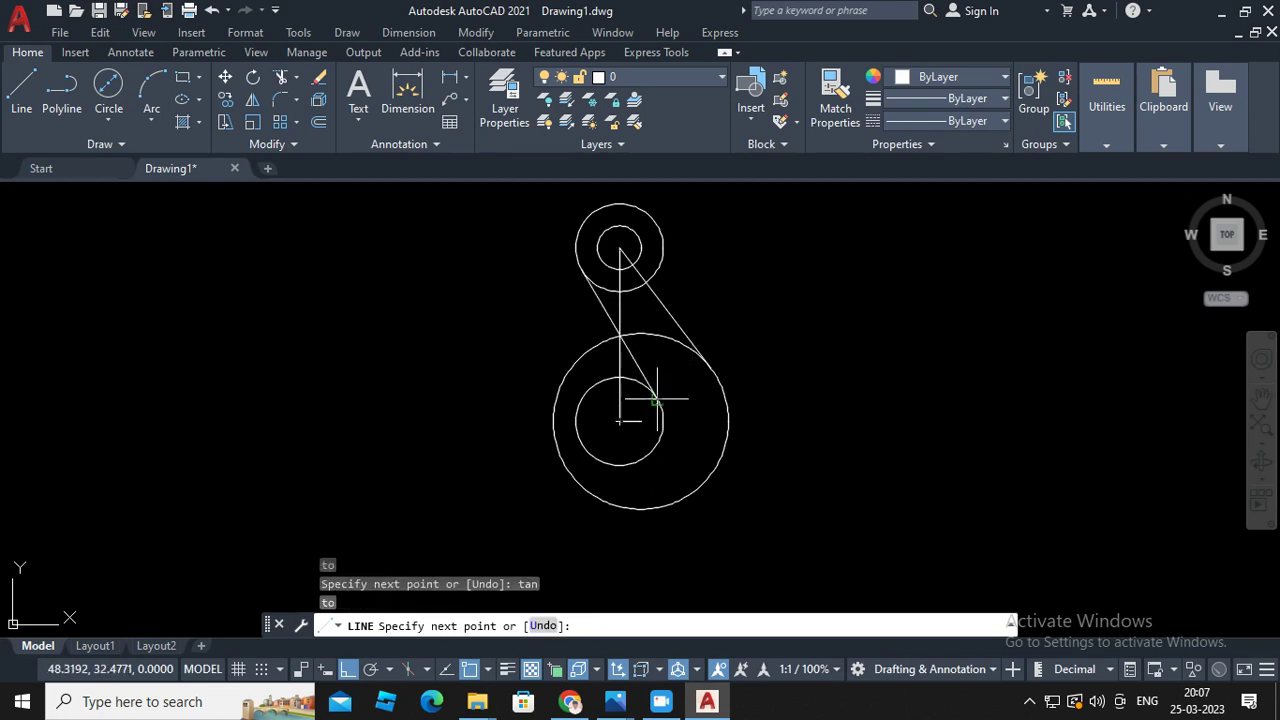
key(Return)
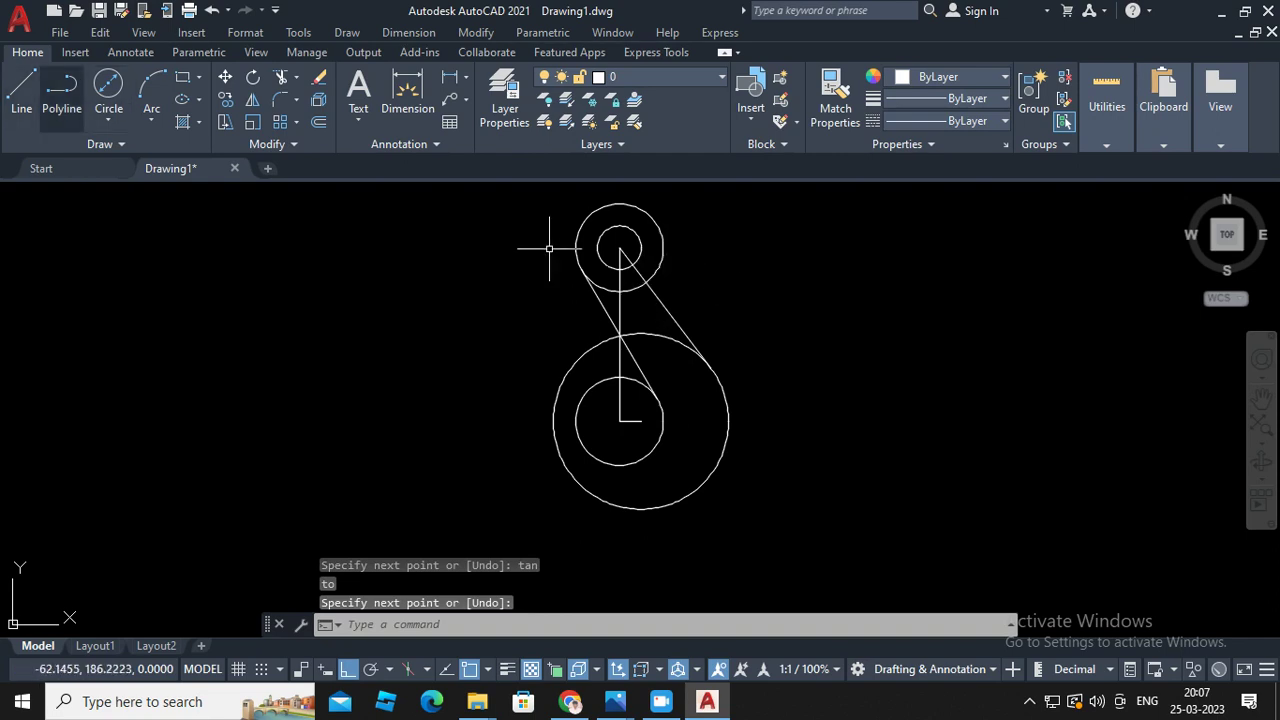
click(108, 120)
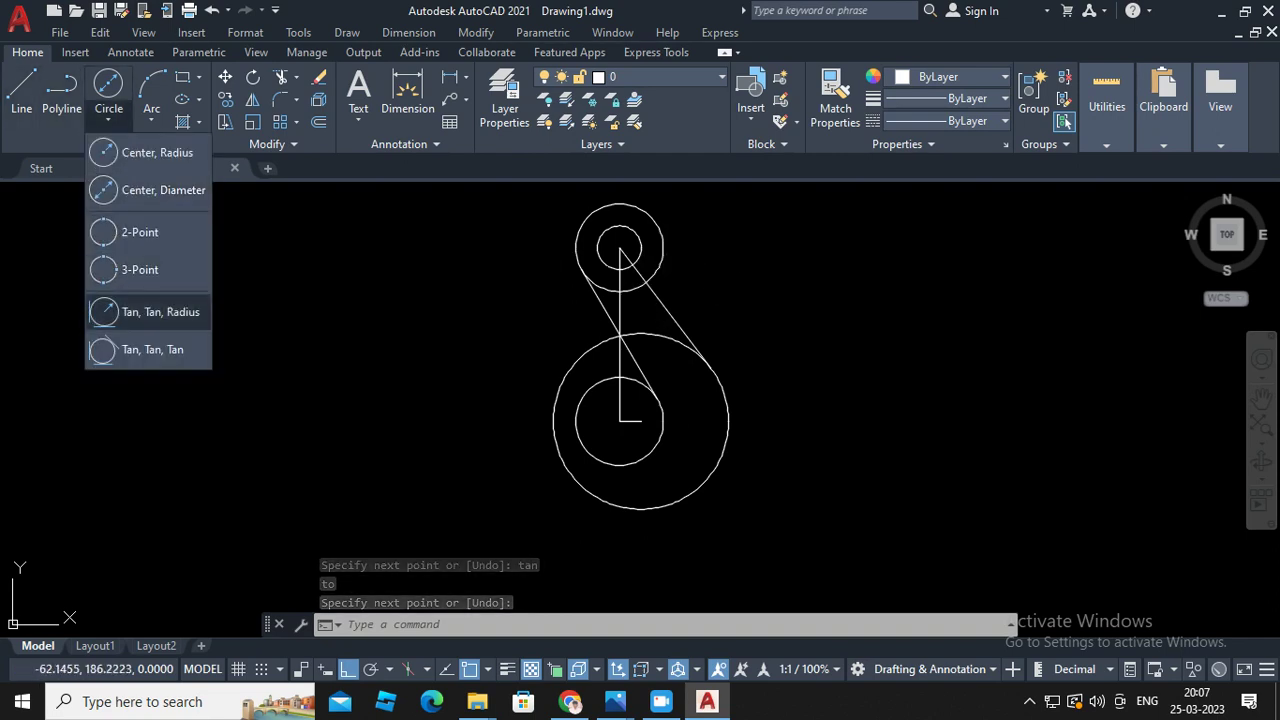
Draw a radius-32 circle tangent to the top circle and right shank line, then trim it to an arc
click(160, 312)
click(659, 268)
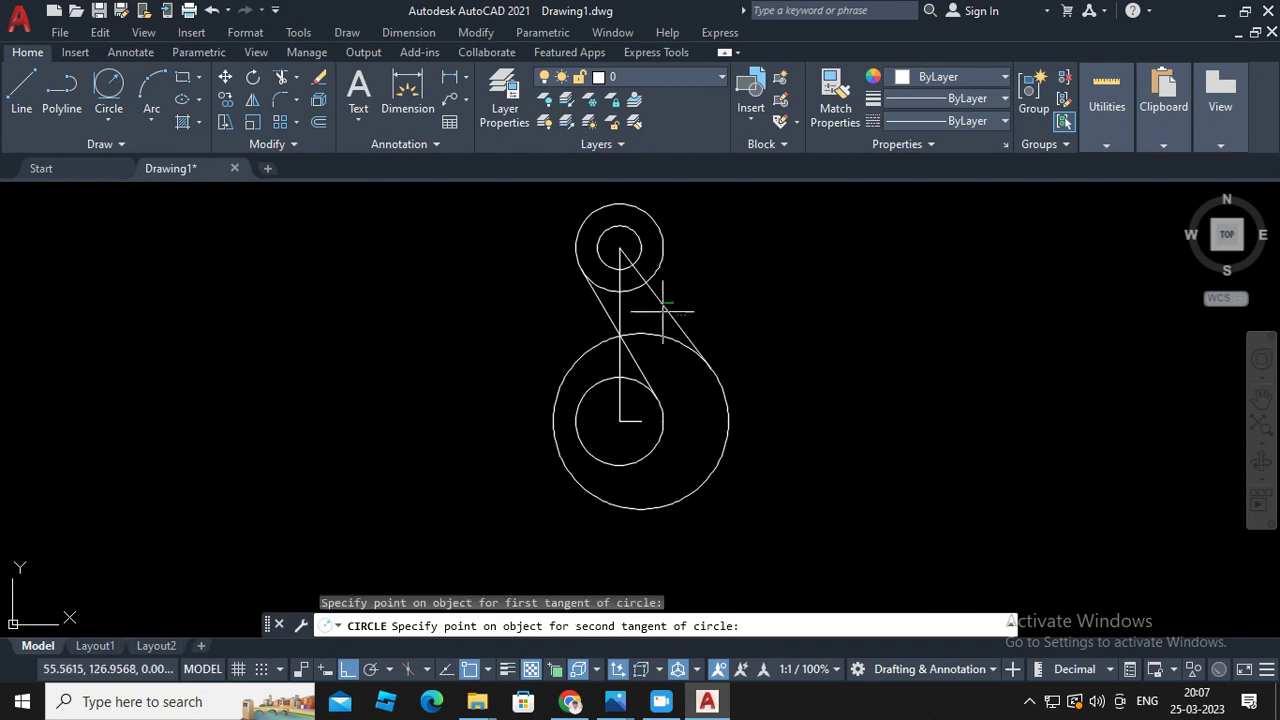
click(668, 308)
text(2)
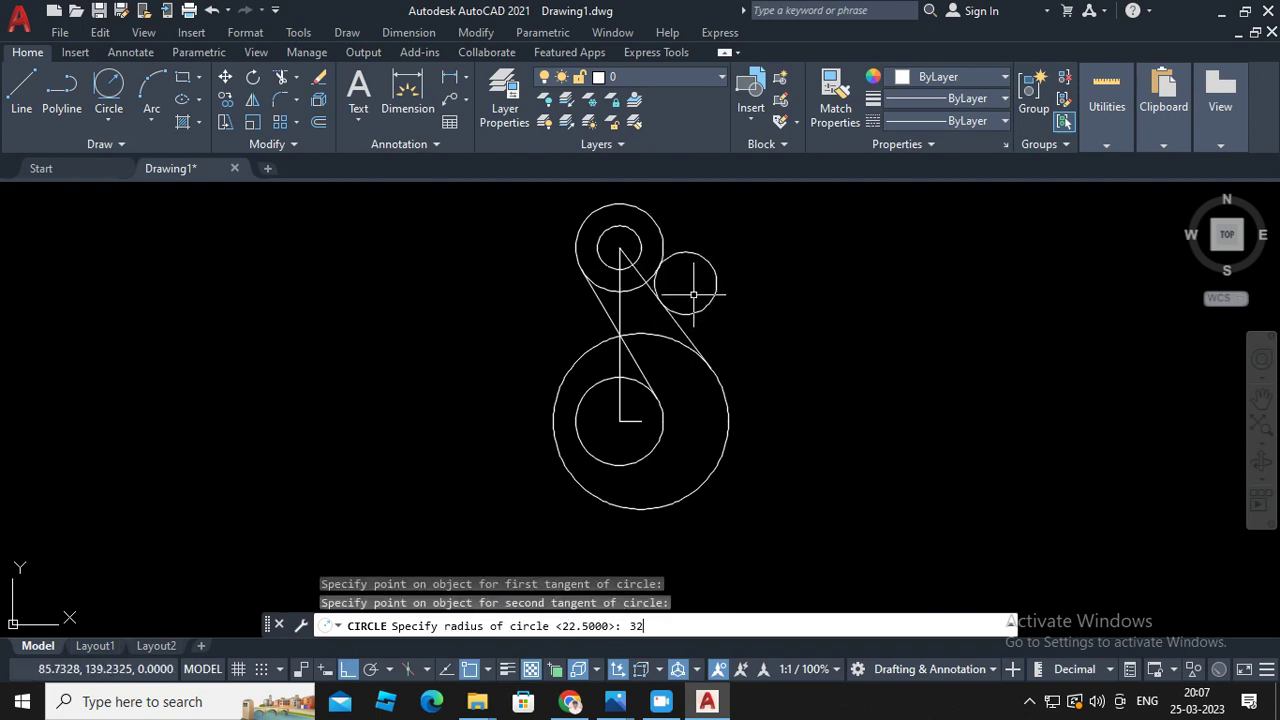
key(Return)
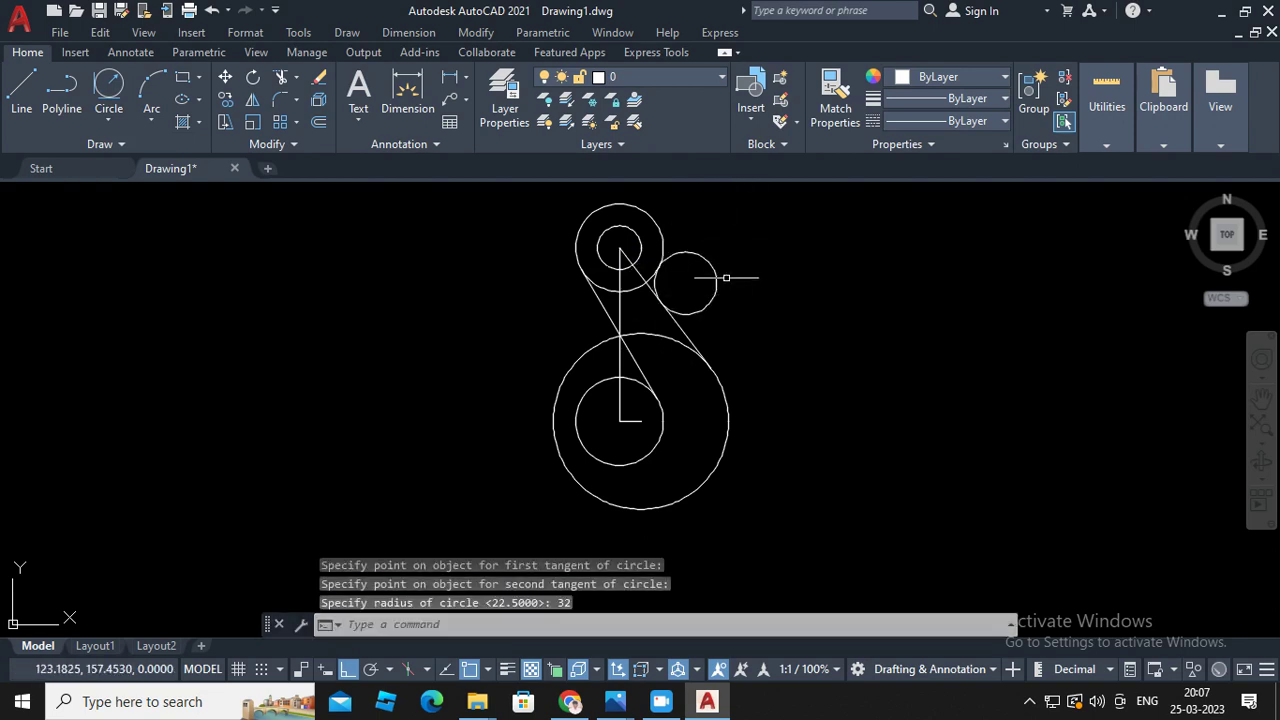
click(281, 77)
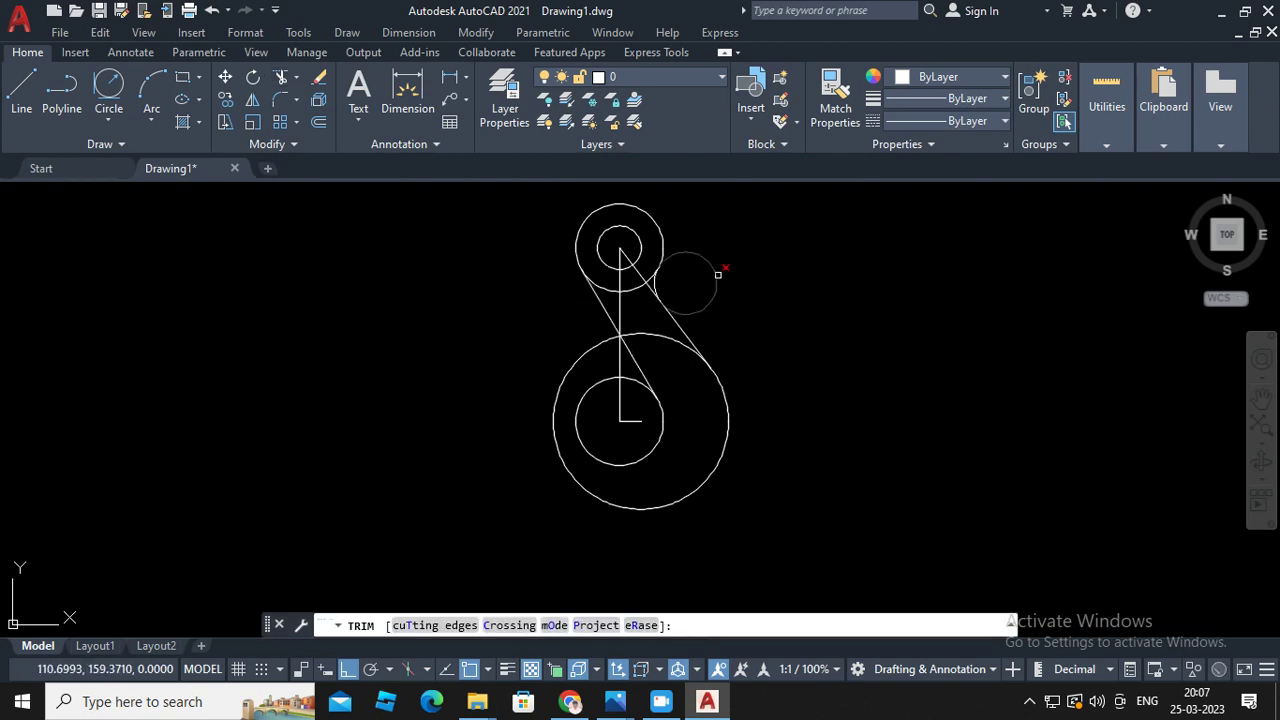
click(717, 275)
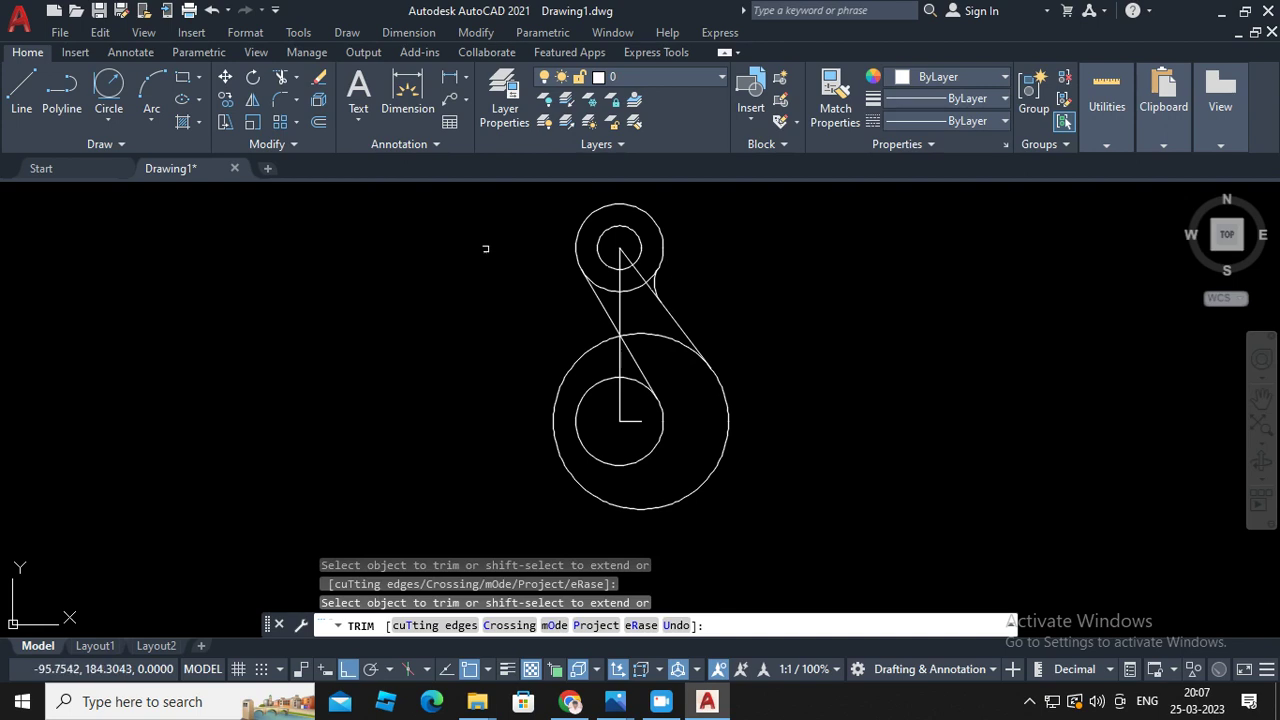
click(21, 90)
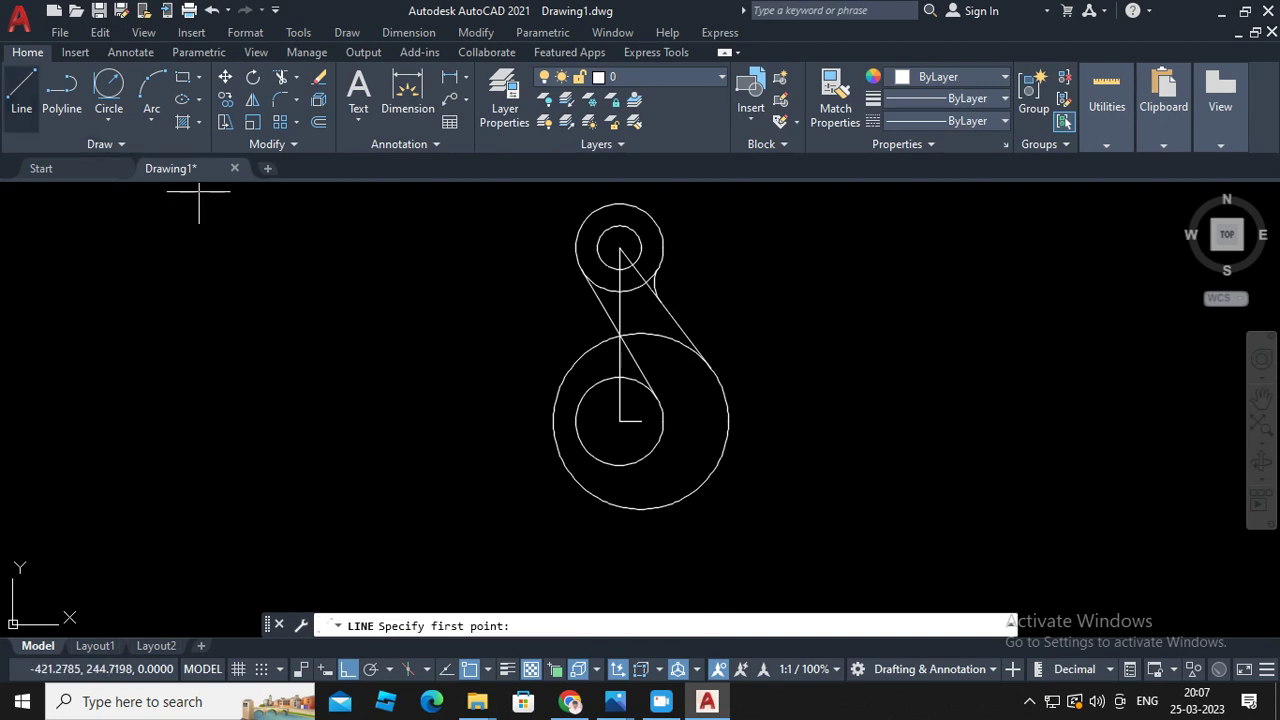
Draw a 45-unit line left from the inner circle with a radius-45 circle at its end, then delete the line
click(578, 421)
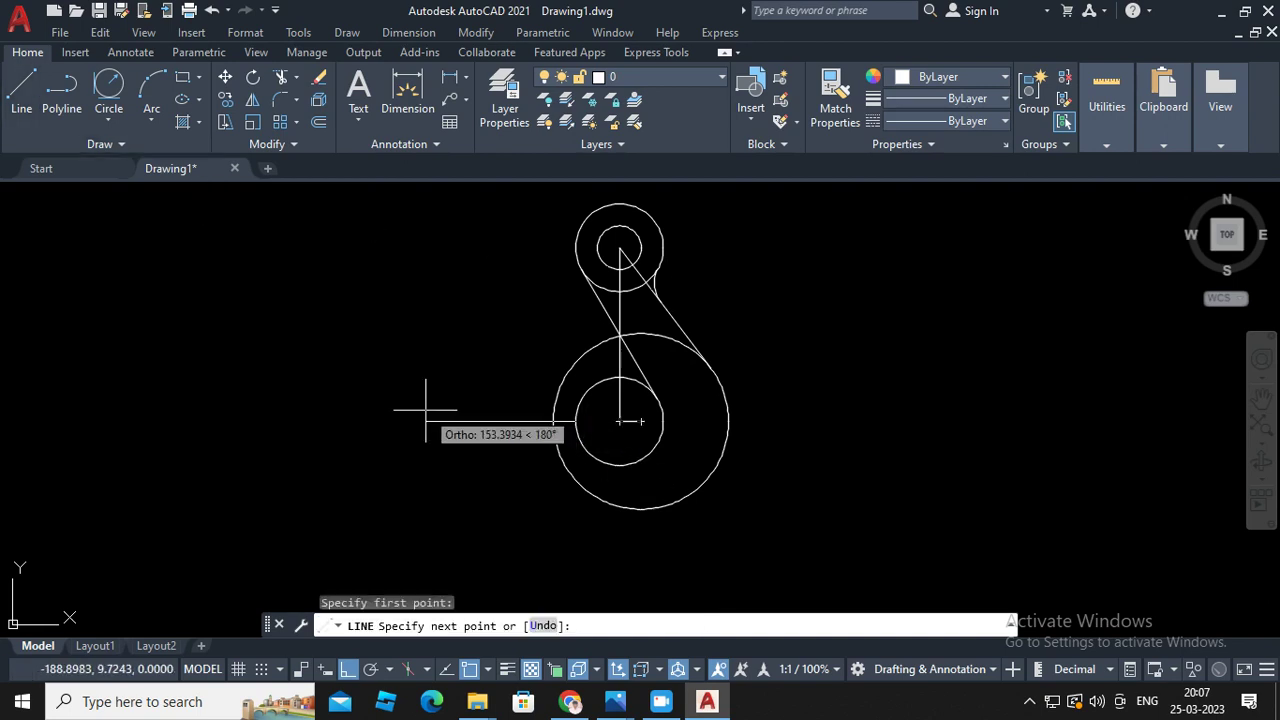
text(45)
key(Return)
key(Return)
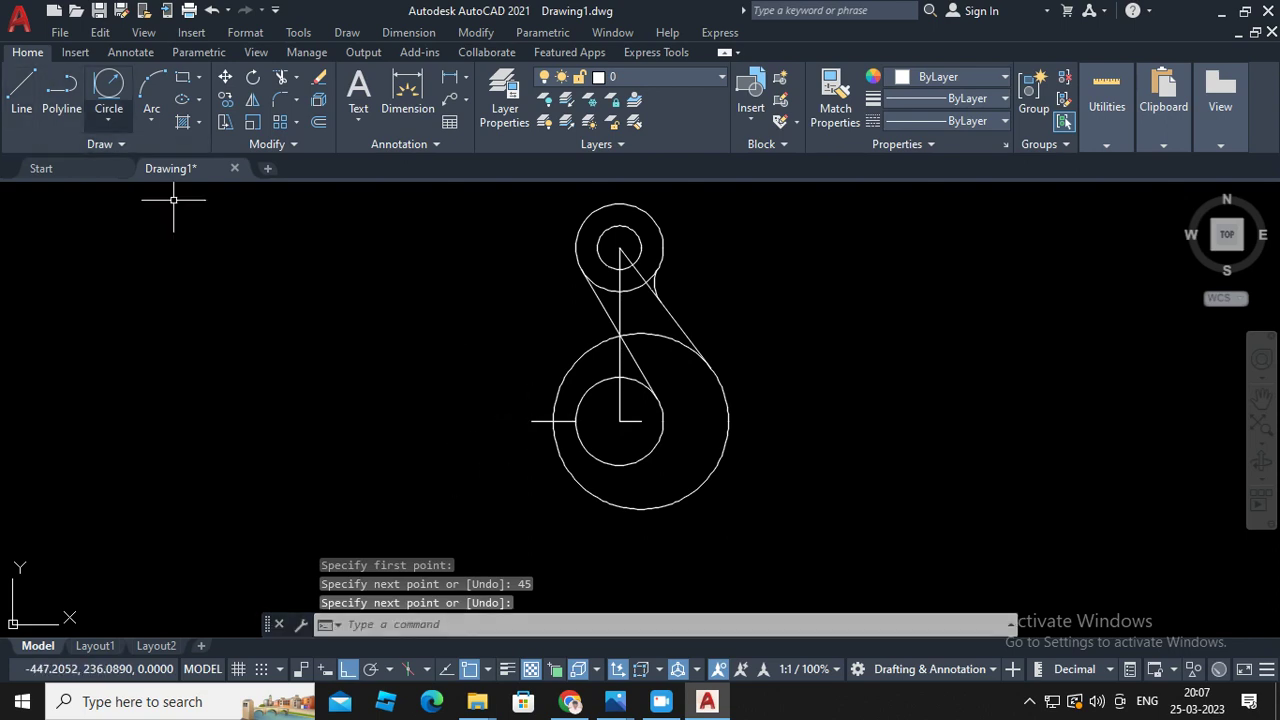
click(108, 119)
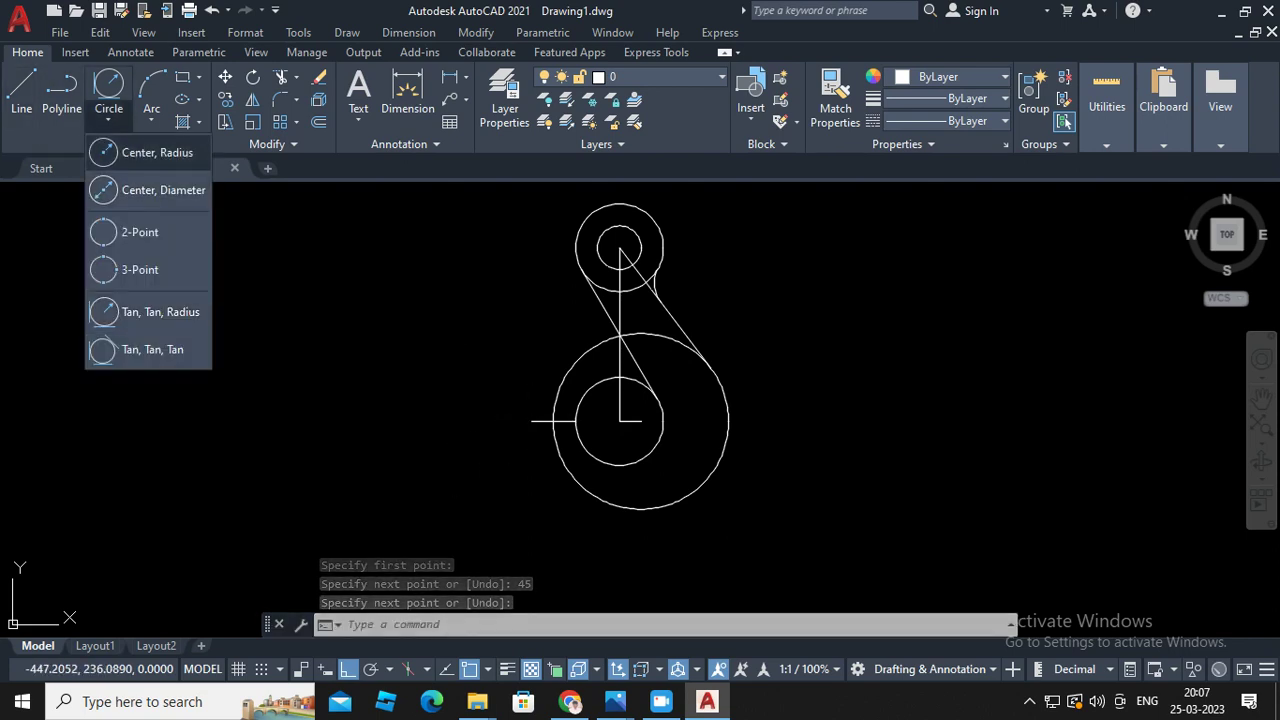
click(150, 155)
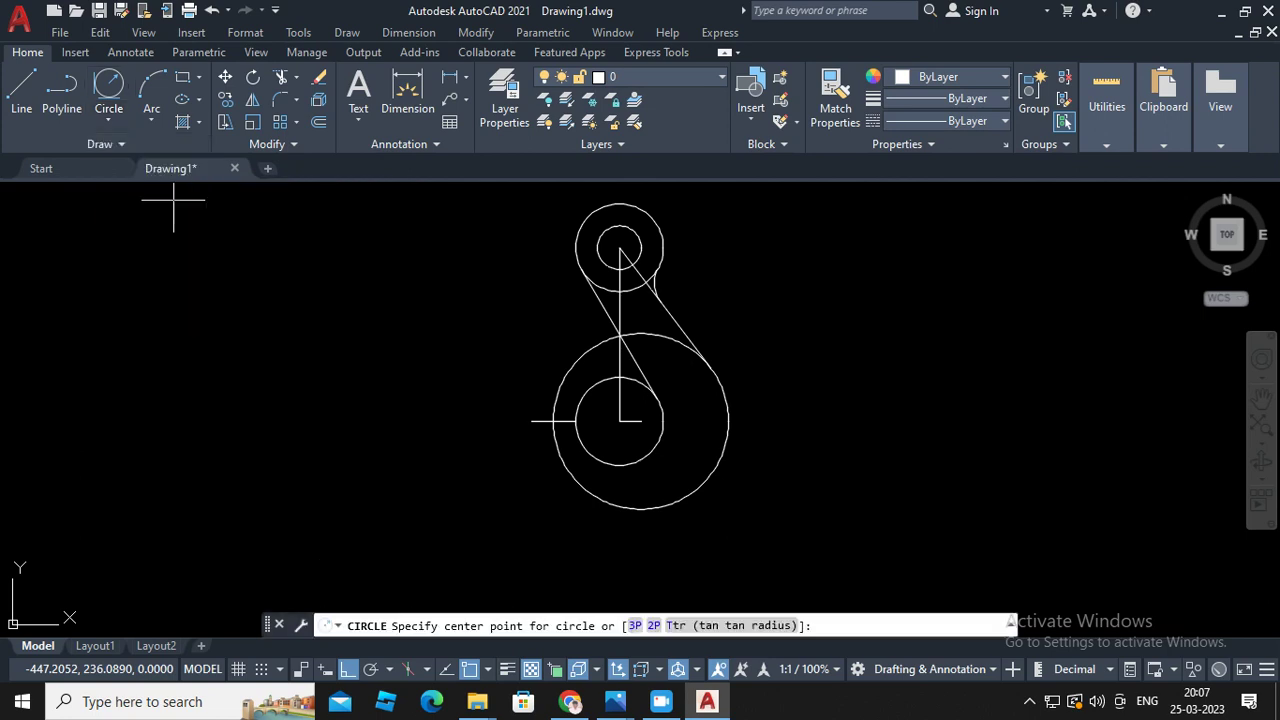
click(531, 421)
text(45)
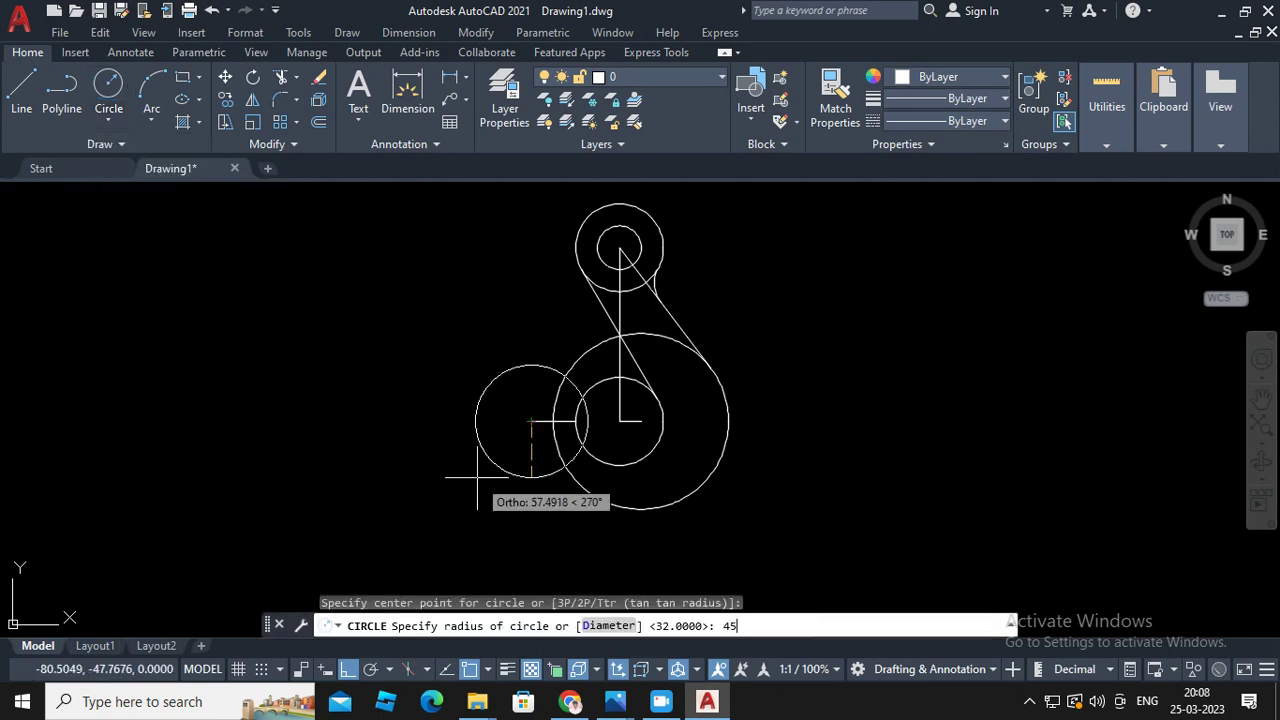
key(Return)
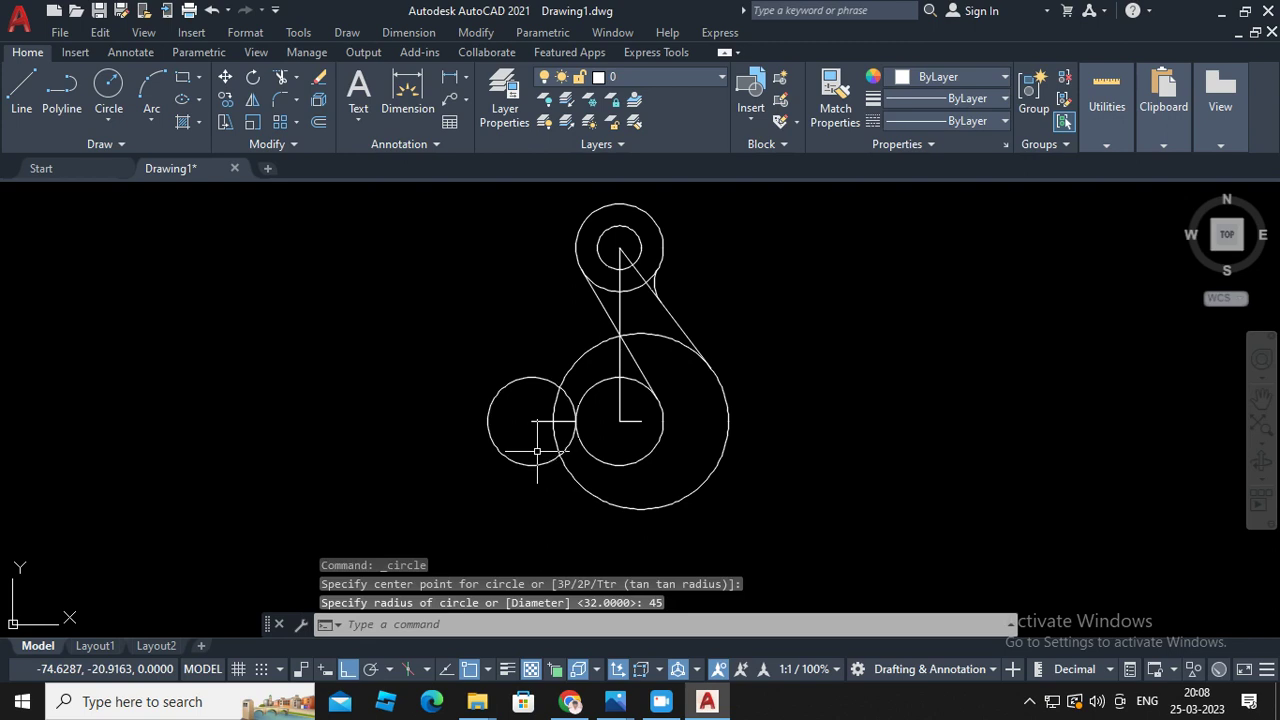
click(533, 421)
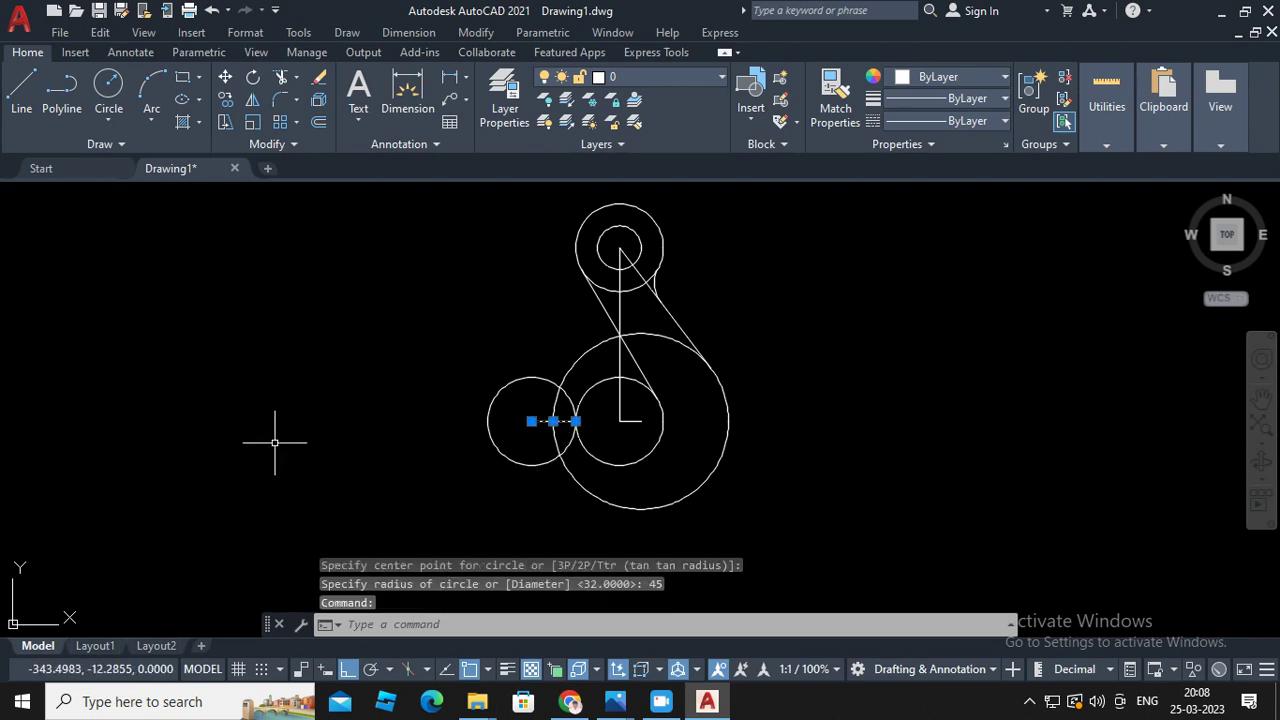
key(Delete)
Draw a 45-unit line left from the large circle's quadrant and centre a radius-45 circle at its end
click(21, 88)
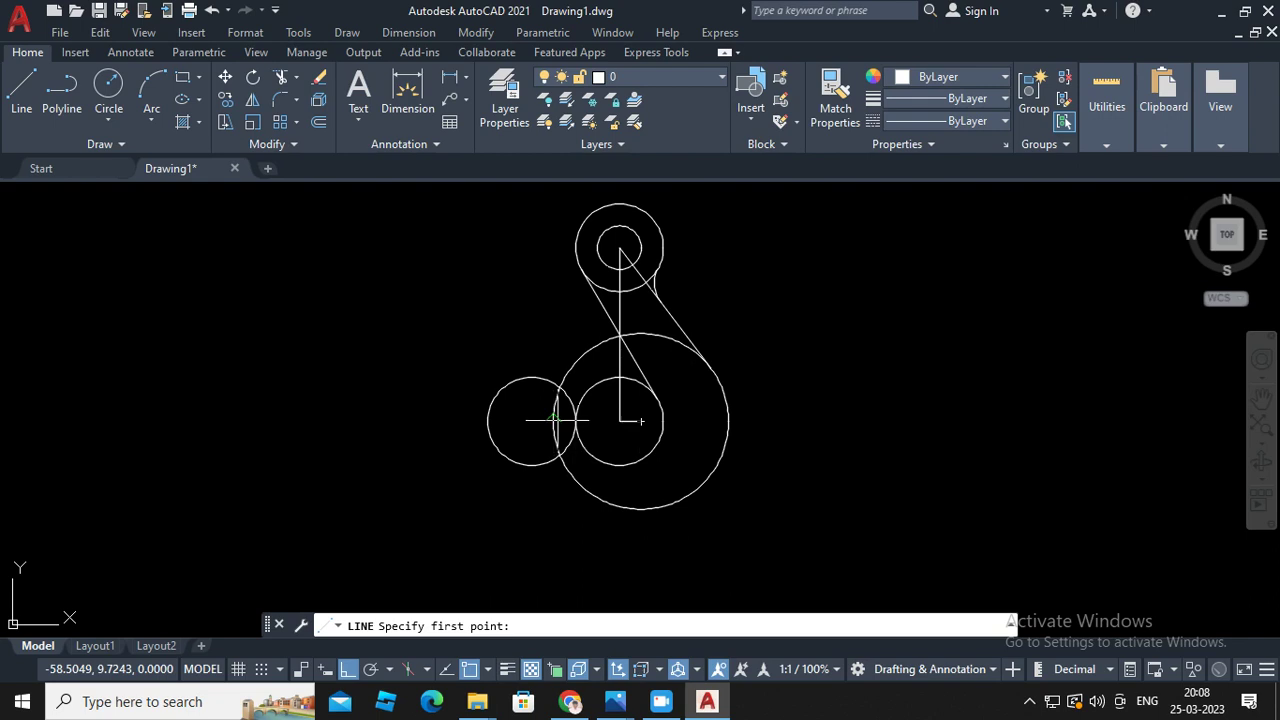
click(553, 421)
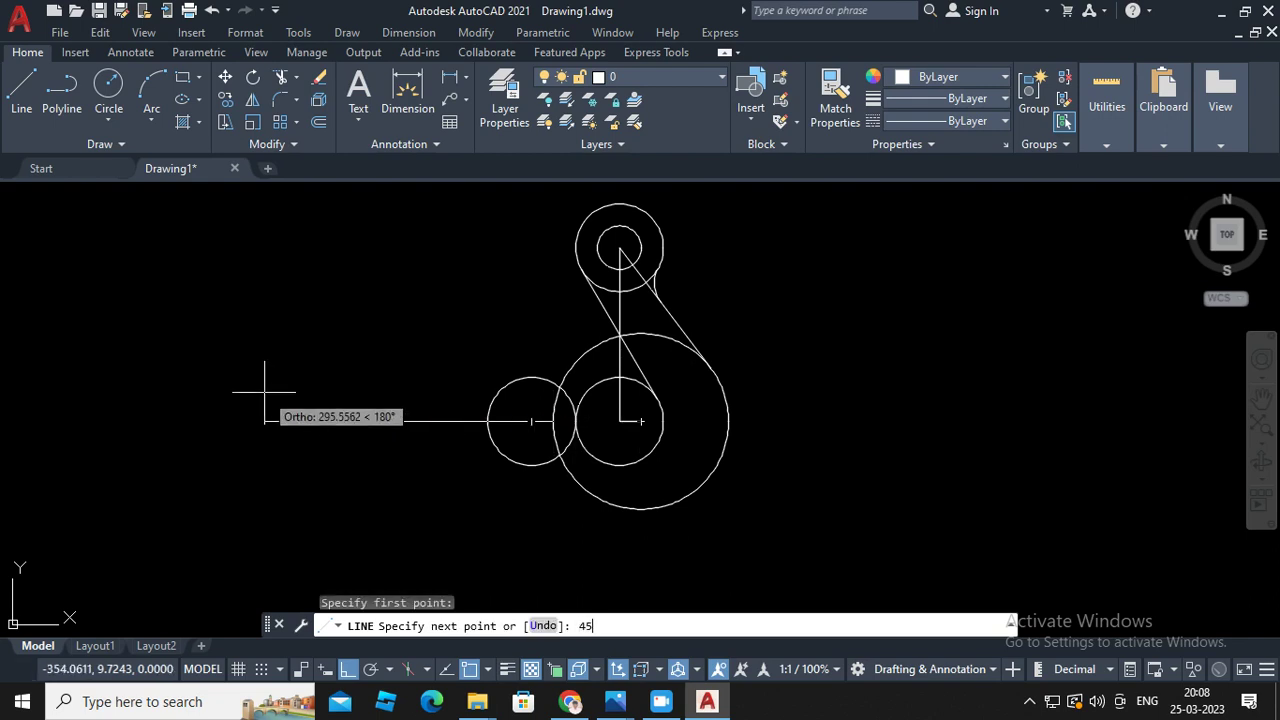
key(Return)
key(Return)
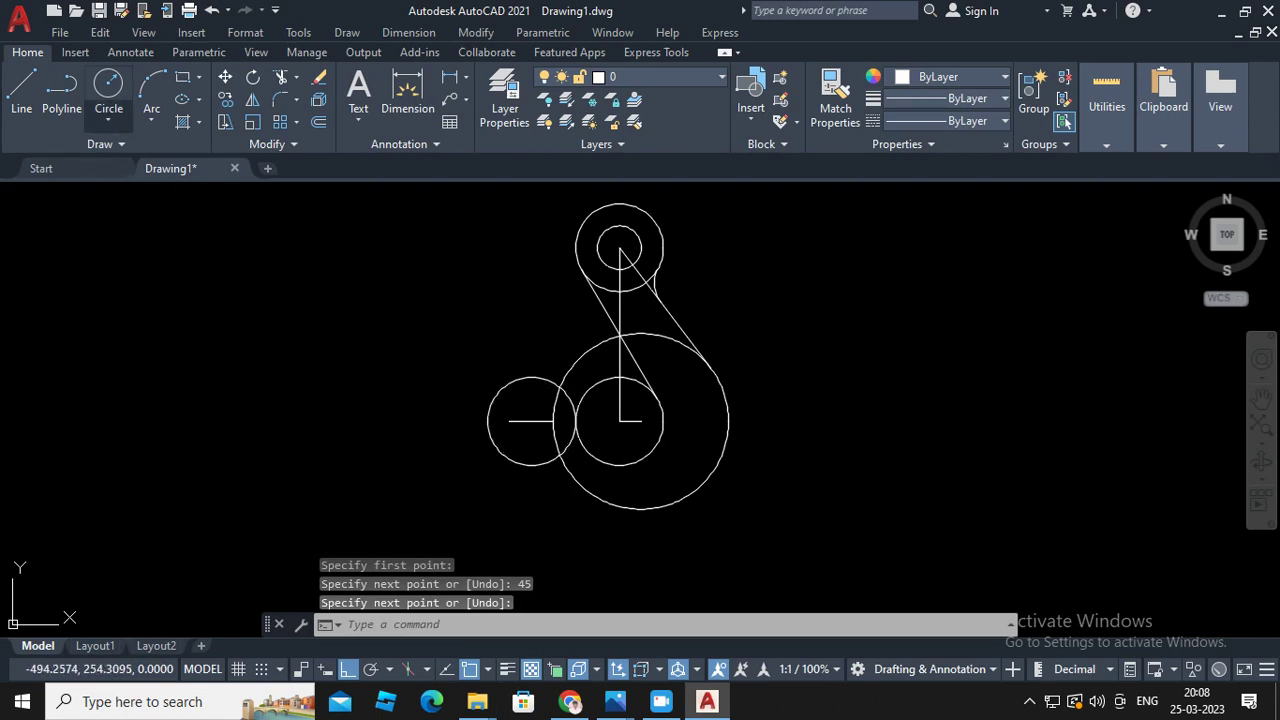
click(108, 119)
click(112, 150)
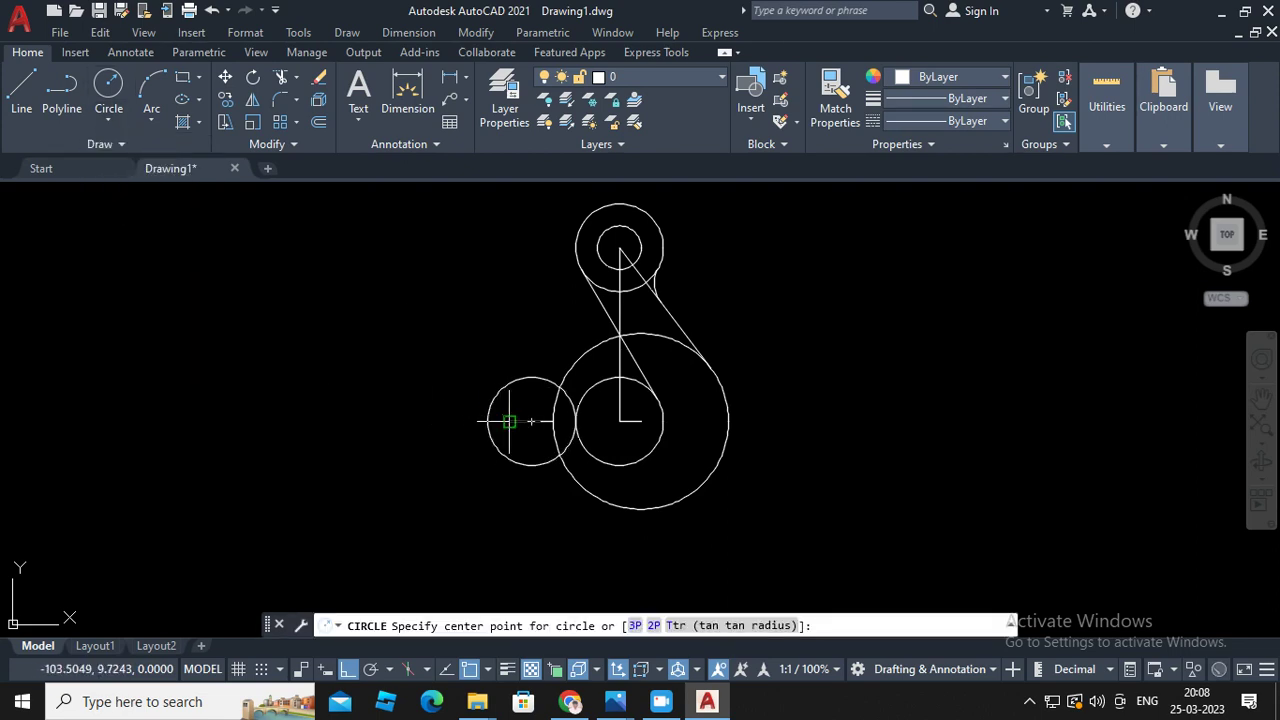
click(509, 421)
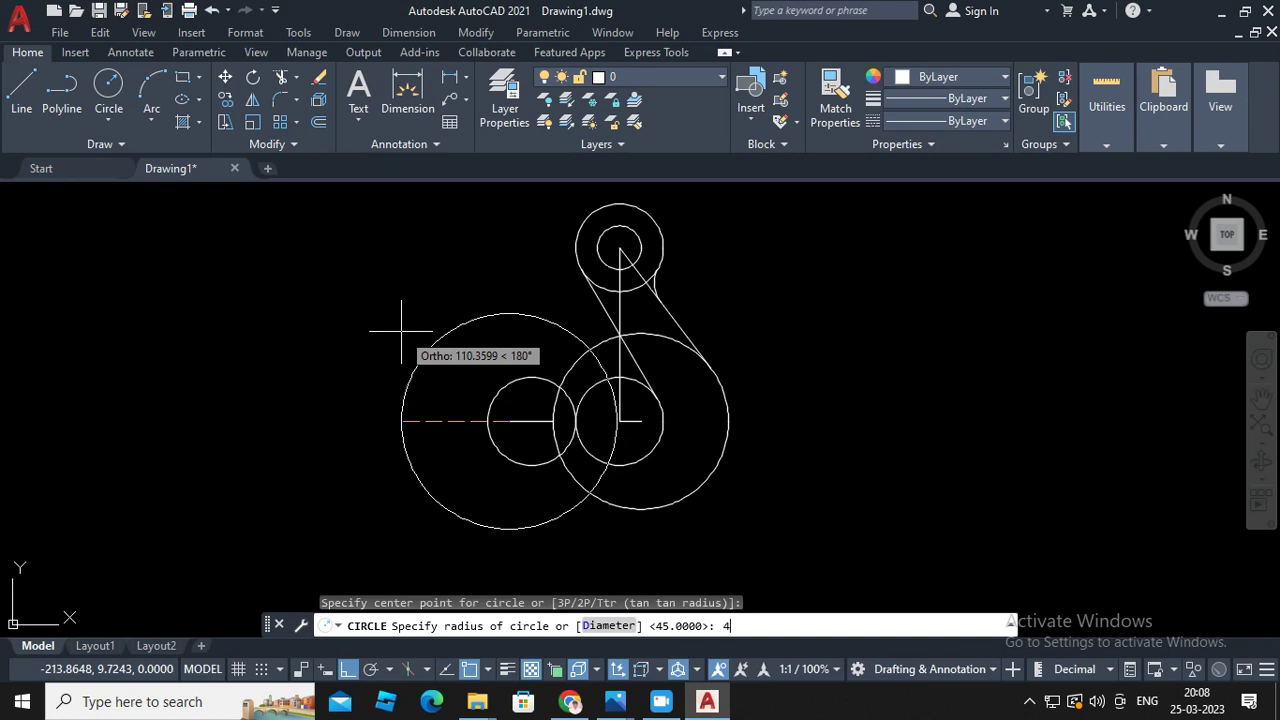
text(5)
key(Return)
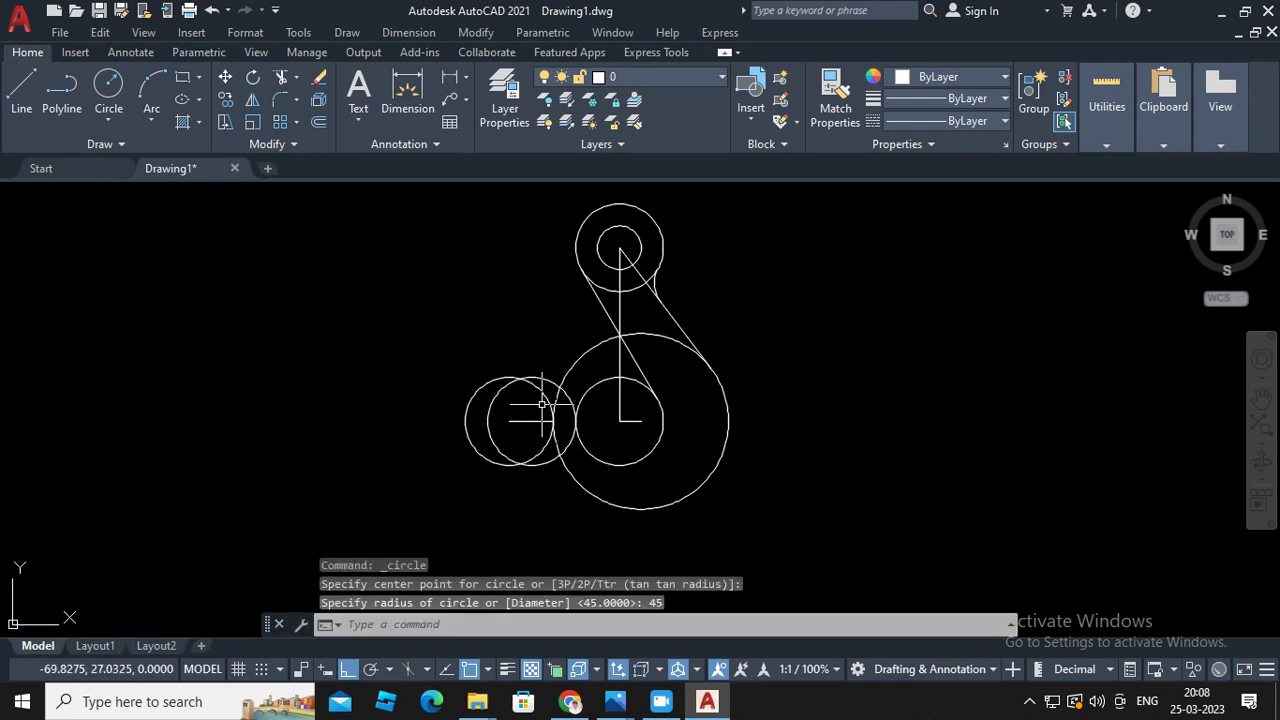
click(108, 120)
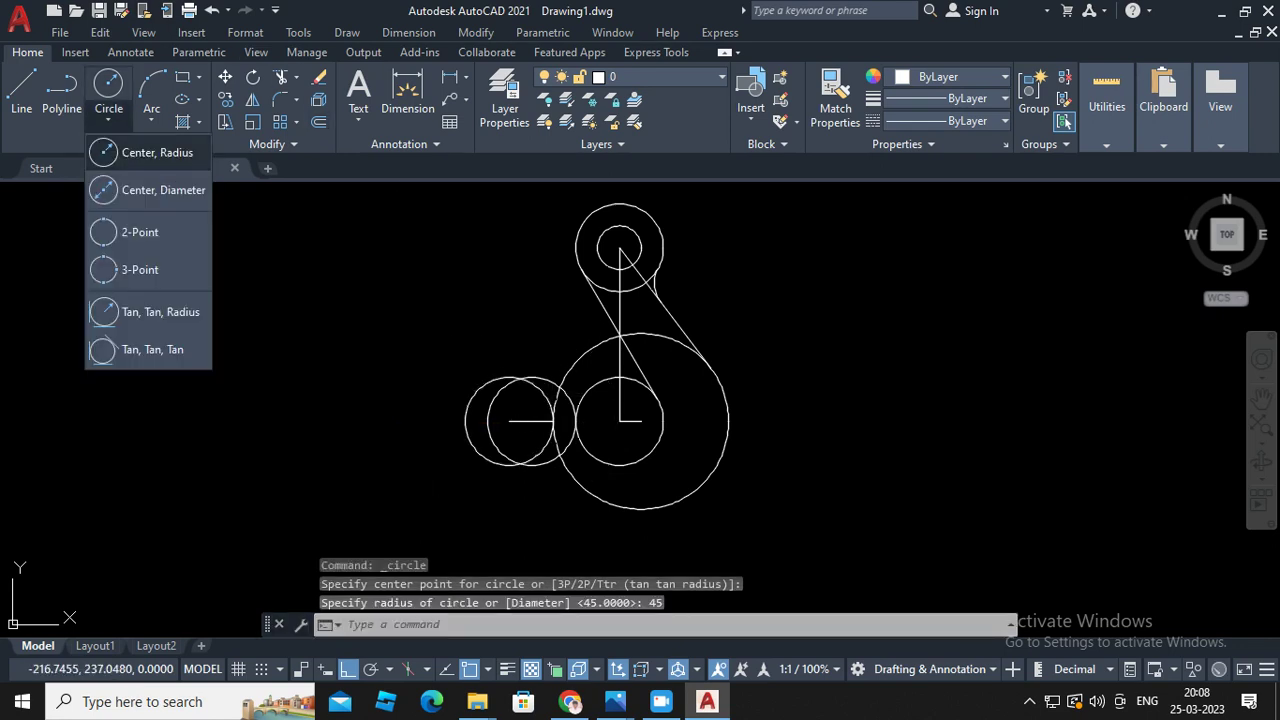
Draw a radius-6 circle tangent to the two circles
click(150, 312)
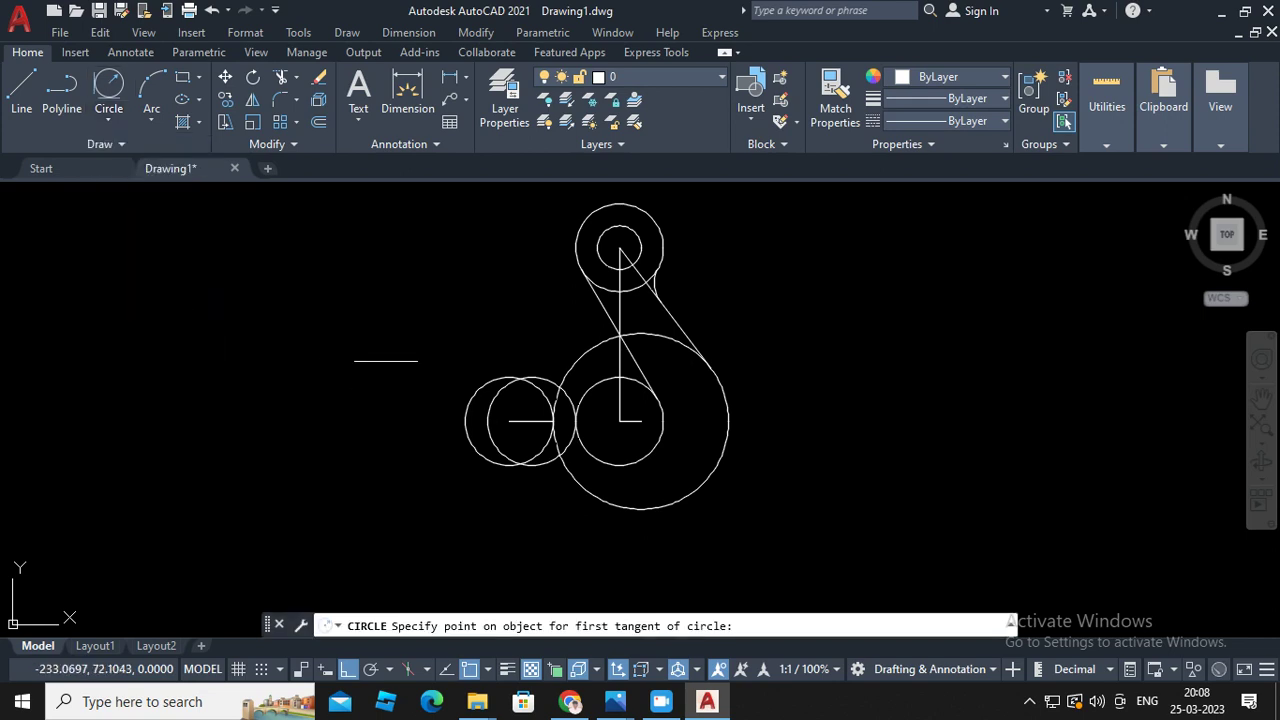
click(542, 398)
click(530, 420)
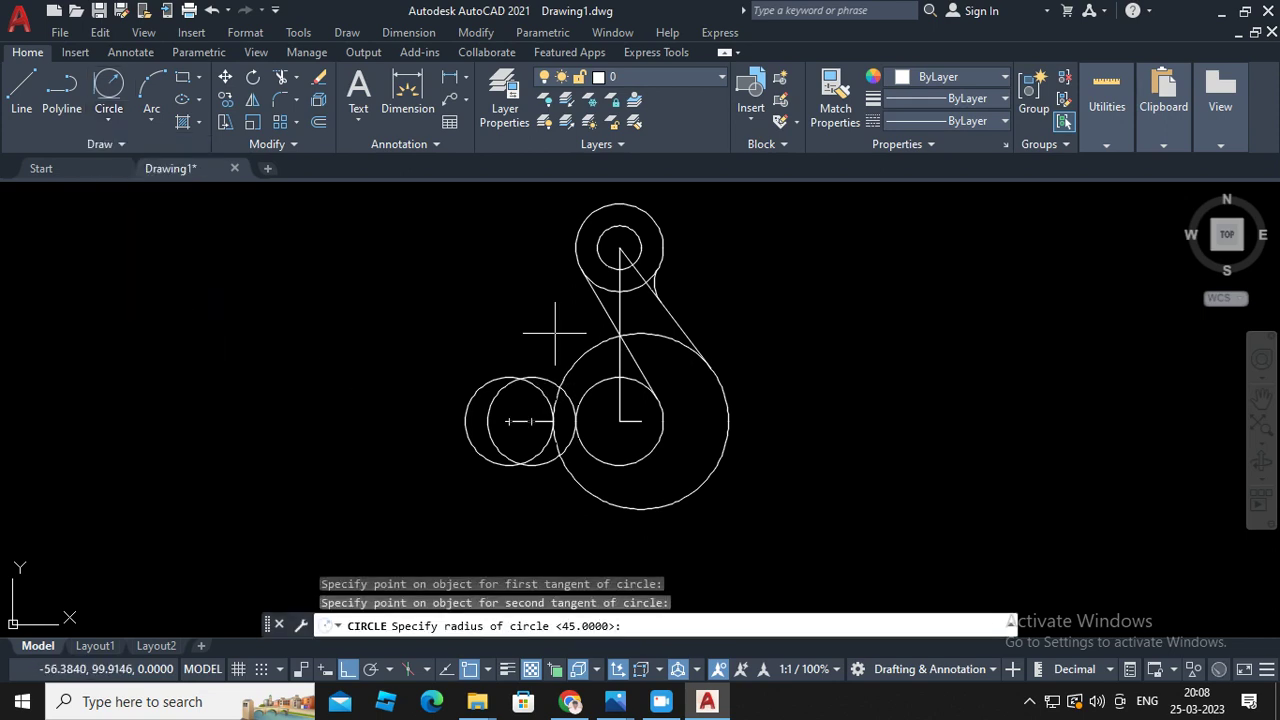
text(6)
key(Return)
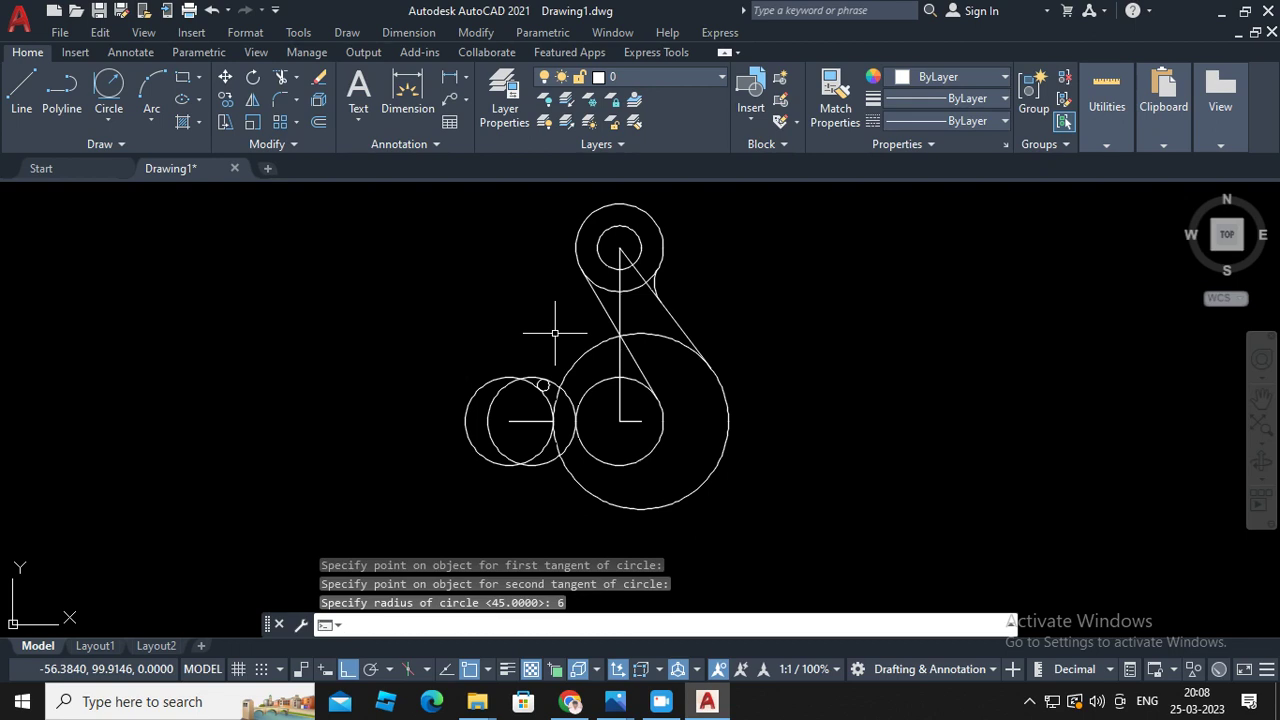
Fence-trim the overlapping arcs of the left circles
click(281, 77)
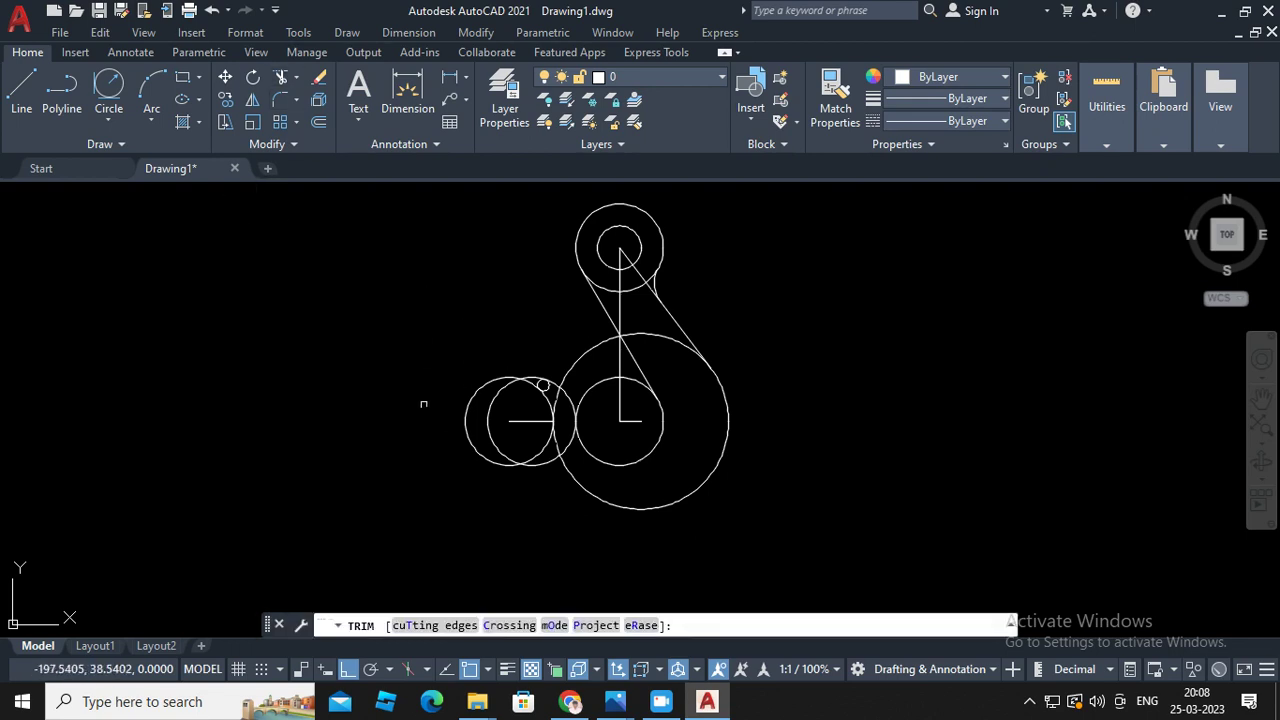
mouse_move(494, 351)
mouse_down()
mouse_move(494, 477)
mouse_move(528, 466)
mouse_up()
drag(528, 357, 530, 400)
key(Return)
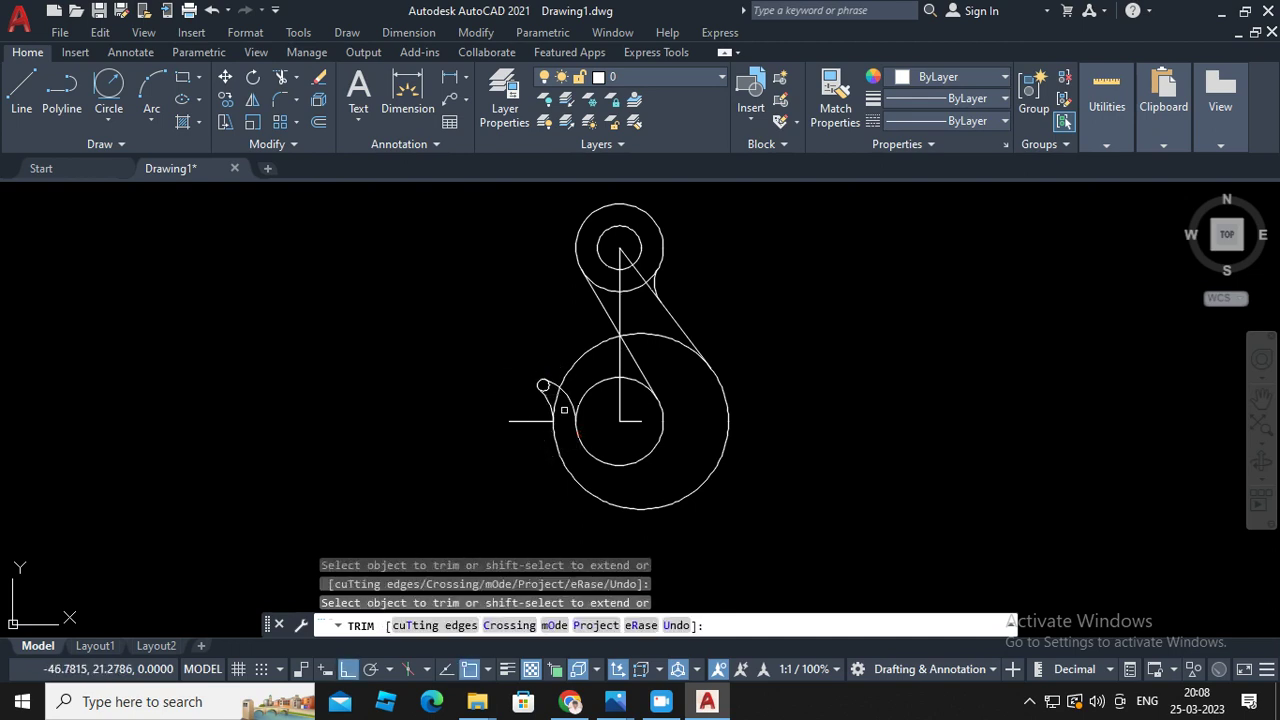
Trim the upper-left arcs of the large and inner circles, completing the hook outline
click(559, 400)
click(569, 370)
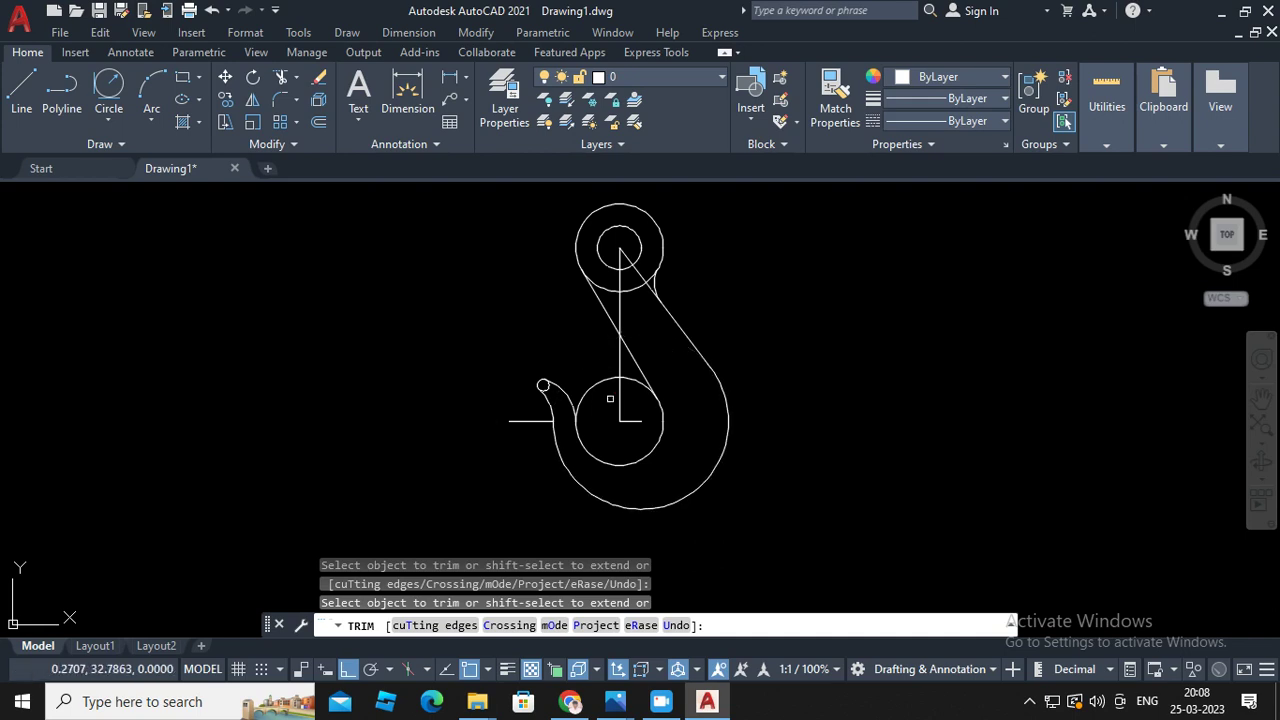
click(599, 383)
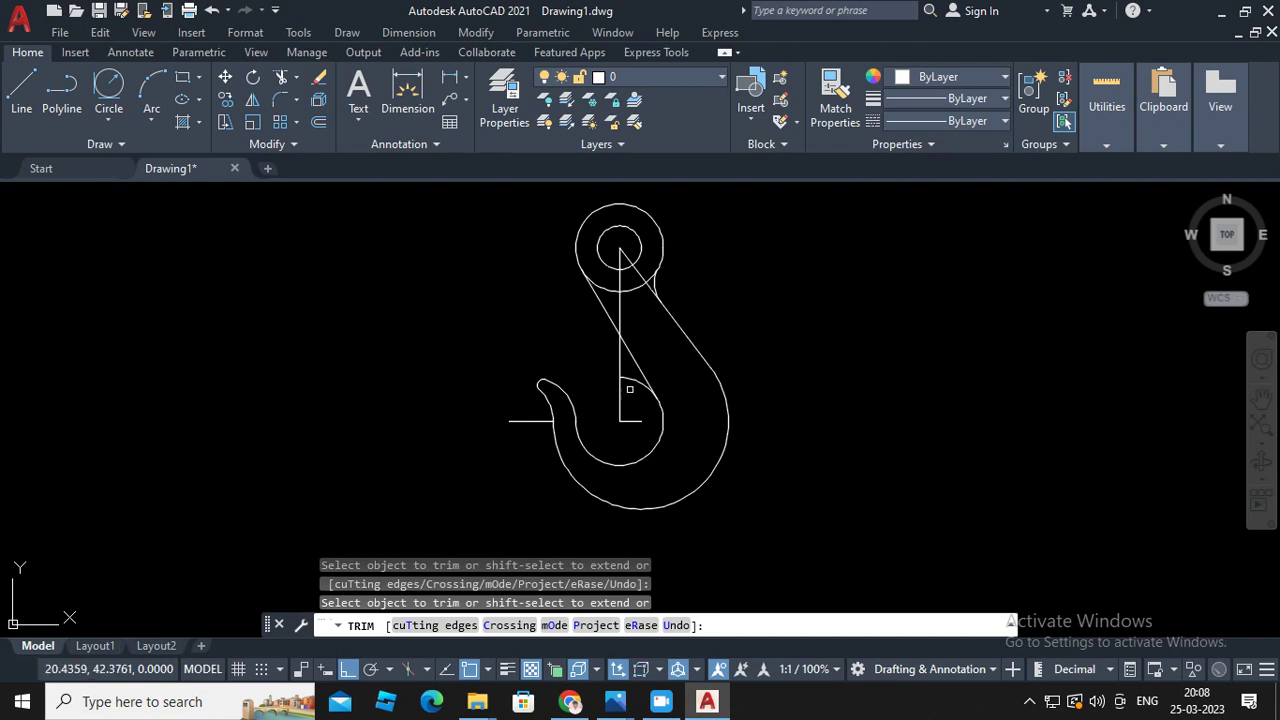
key(Return)
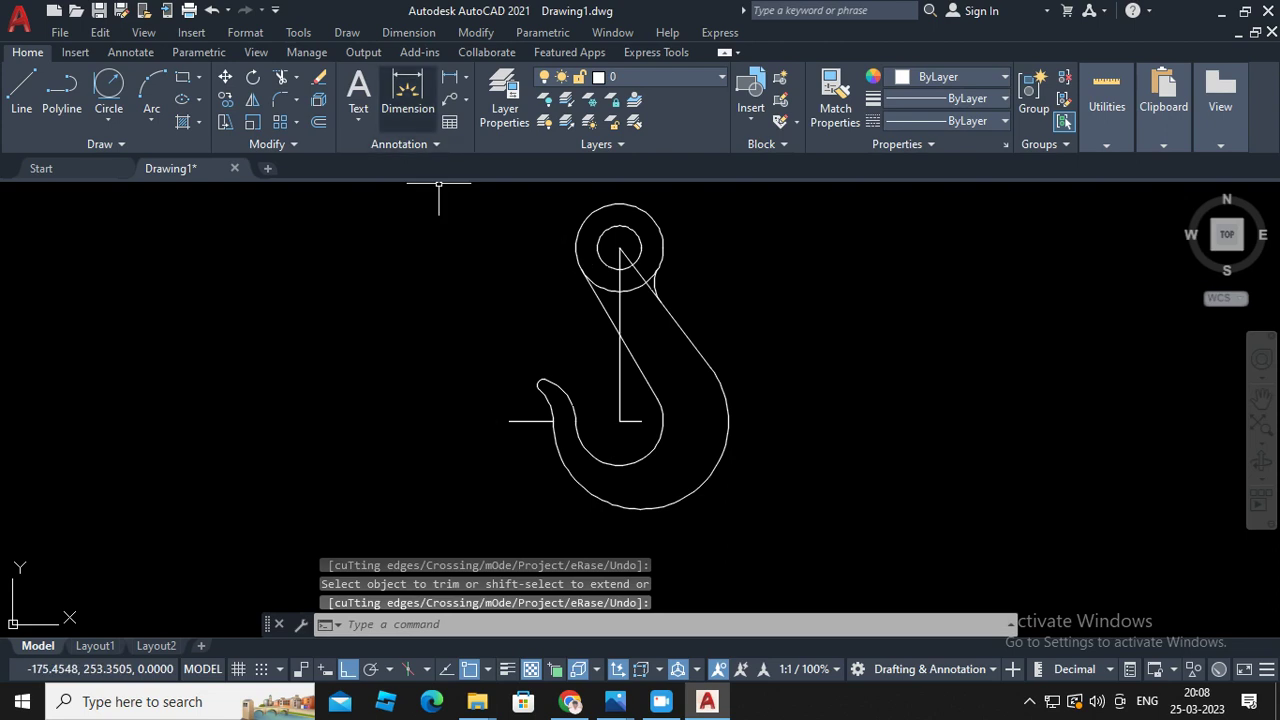
click(408, 32)
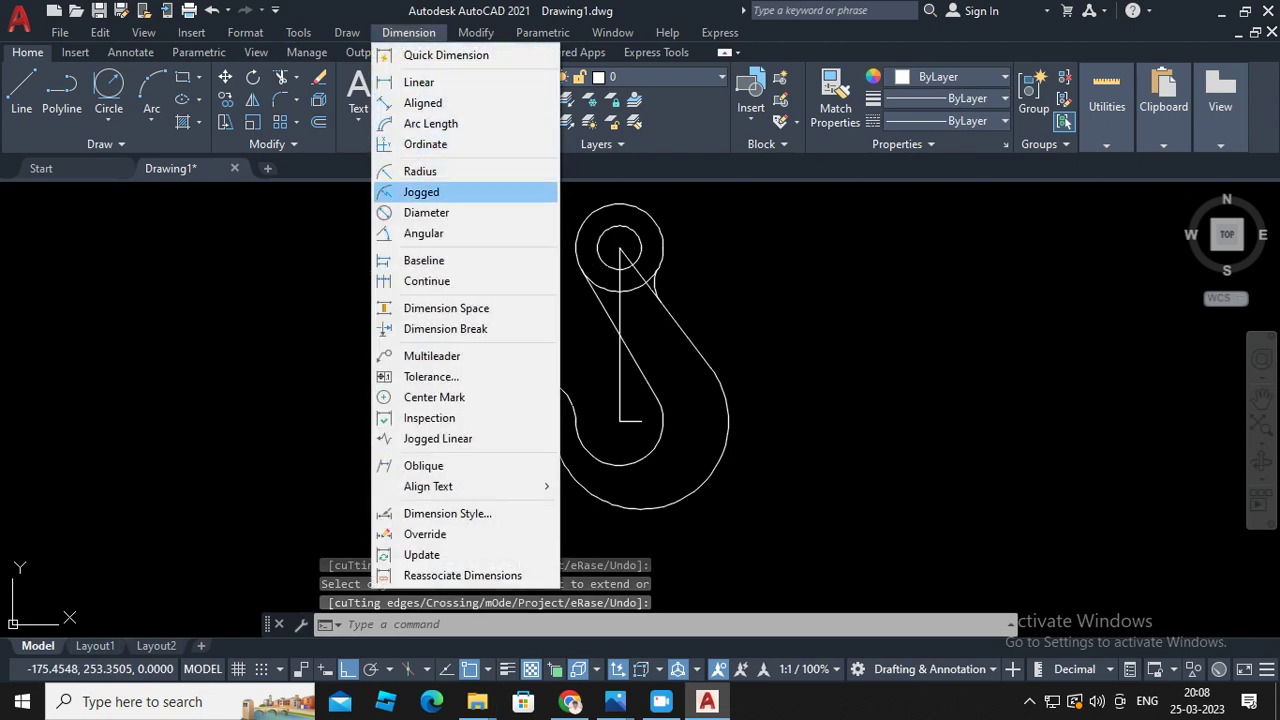
Place a trial Ø180 diameter dimension on the hook's outer arc, then delete it
click(426, 212)
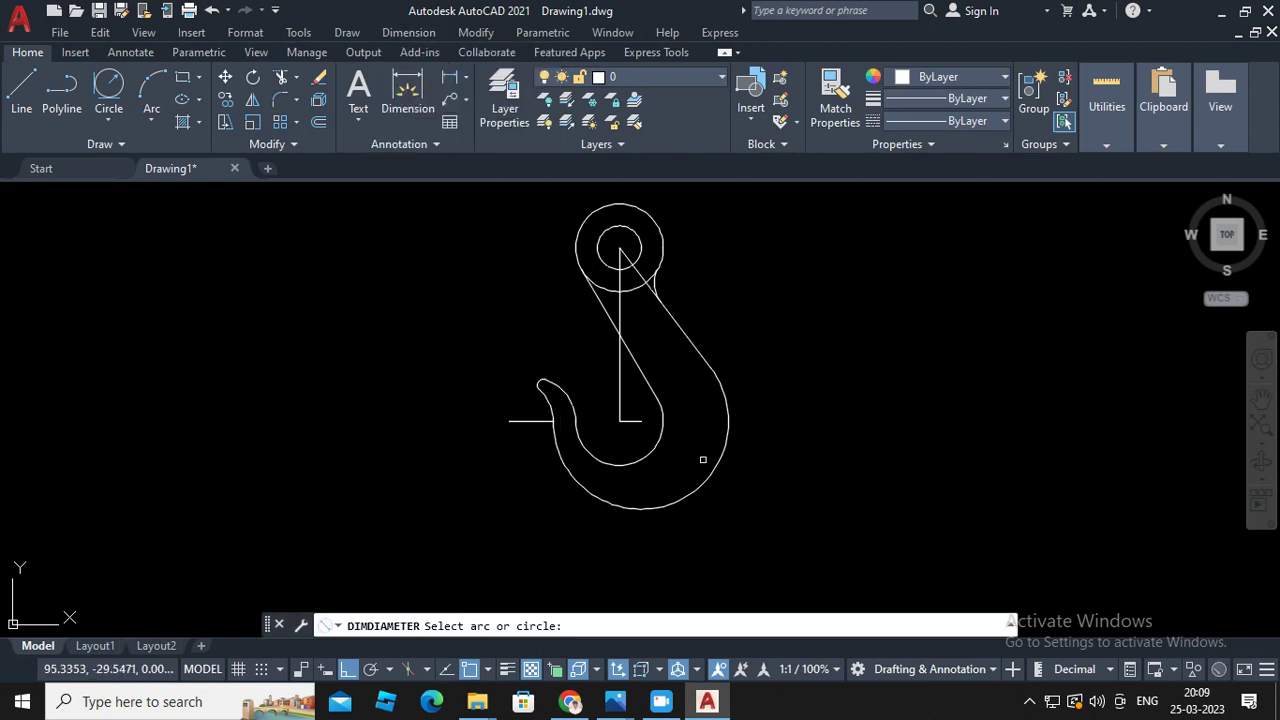
click(711, 477)
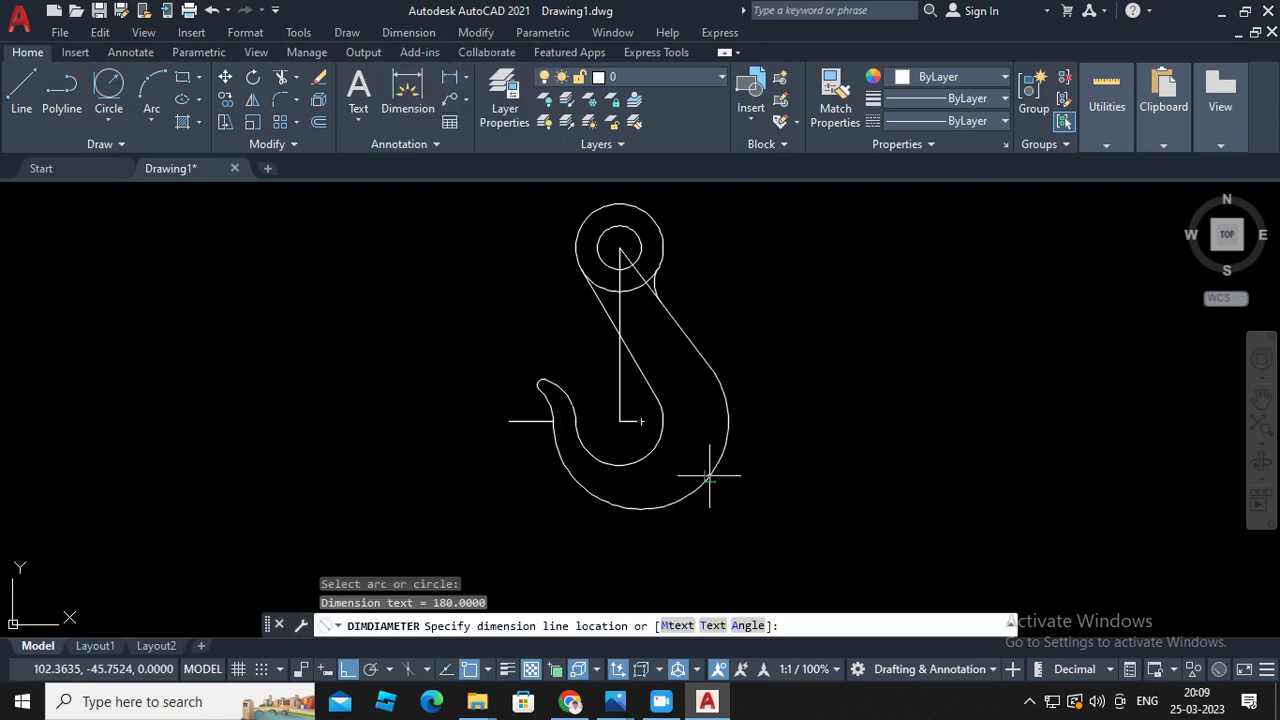
click(770, 505)
scroll(767, 510, up, 5)
scroll(767, 510, up, 2)
scroll(791, 494, down, 2)
scroll(794, 491, down, 1)
scroll(794, 491, down, 3)
click(797, 476)
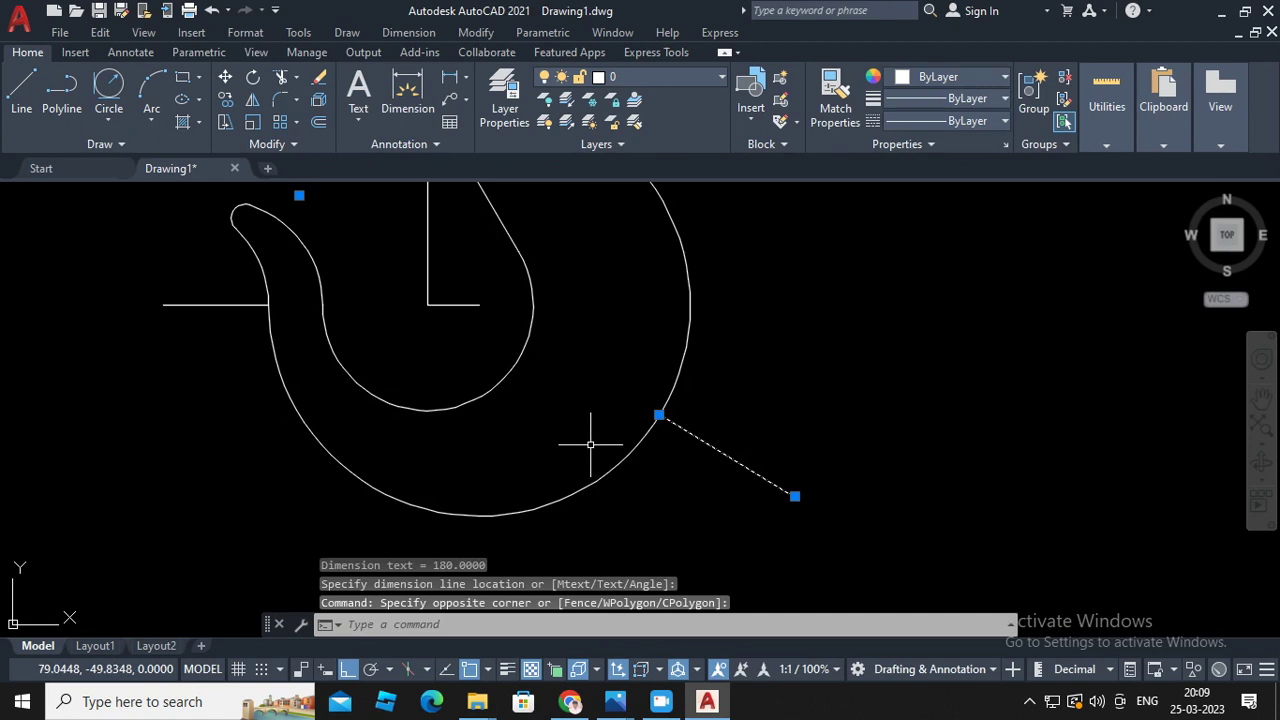
key(Delete)
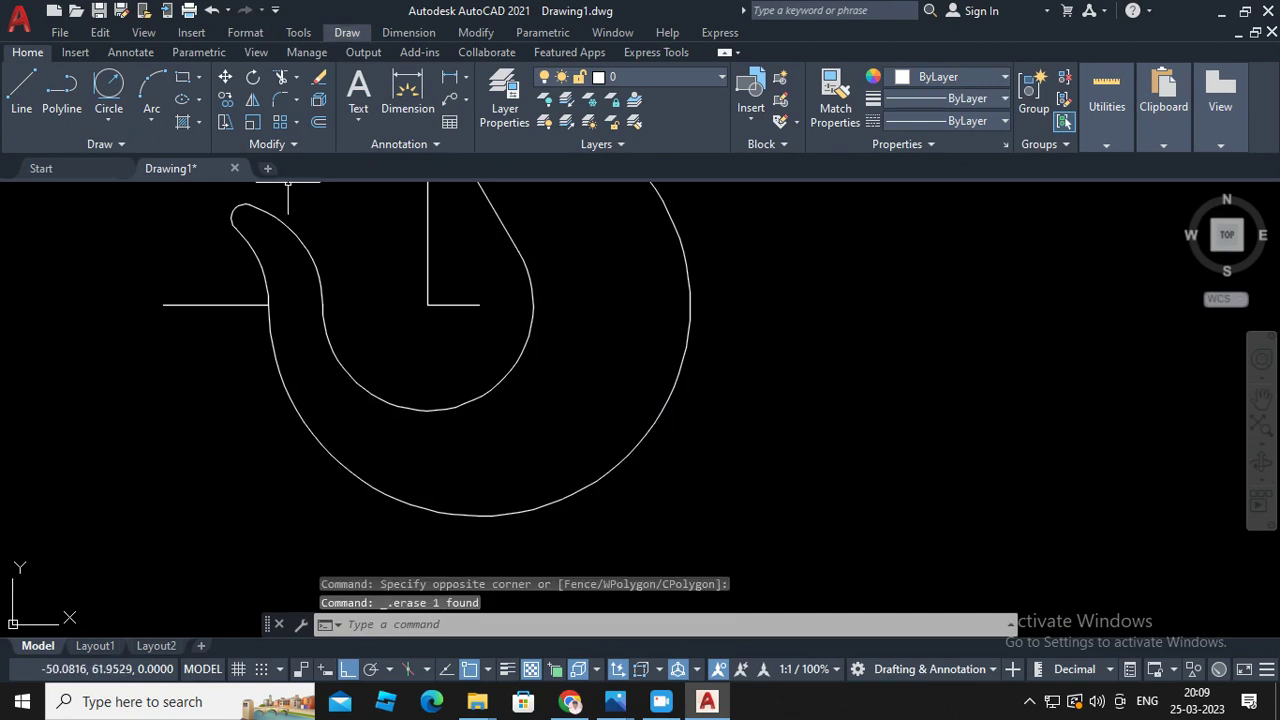
Add an R90 radius dimension to the hook's outer arc, placed at the lower right
click(408, 32)
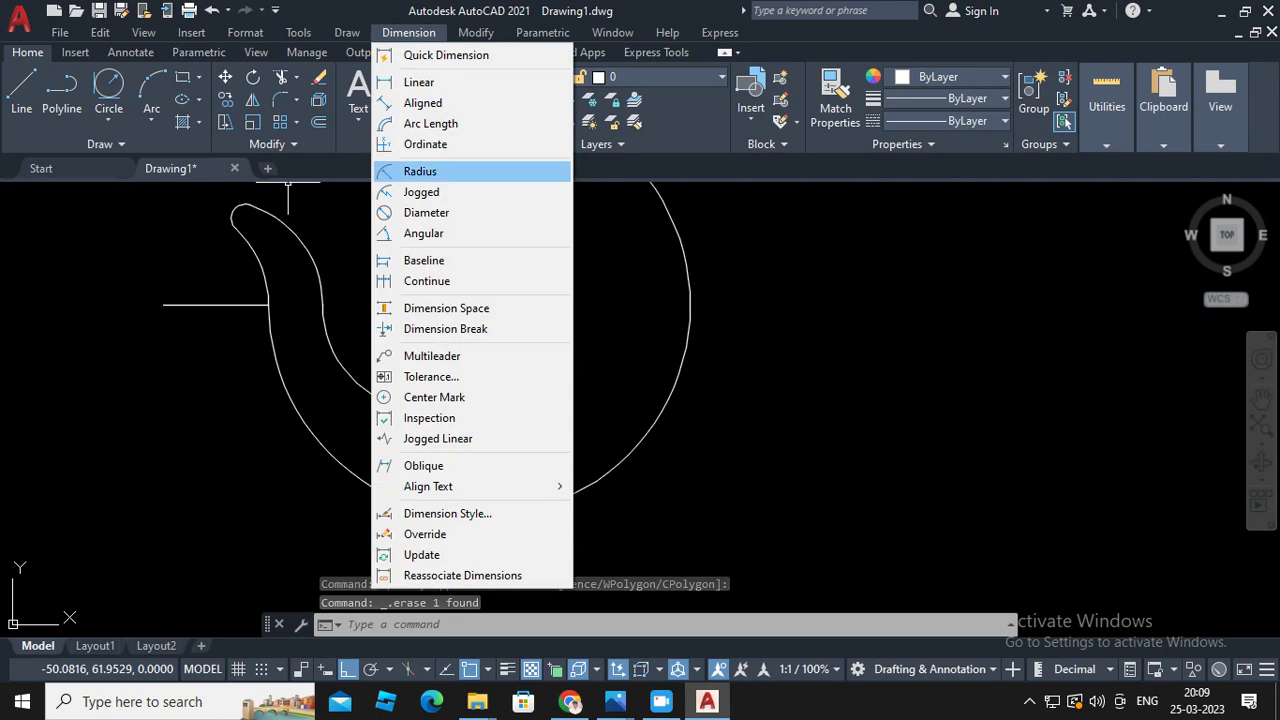
click(420, 171)
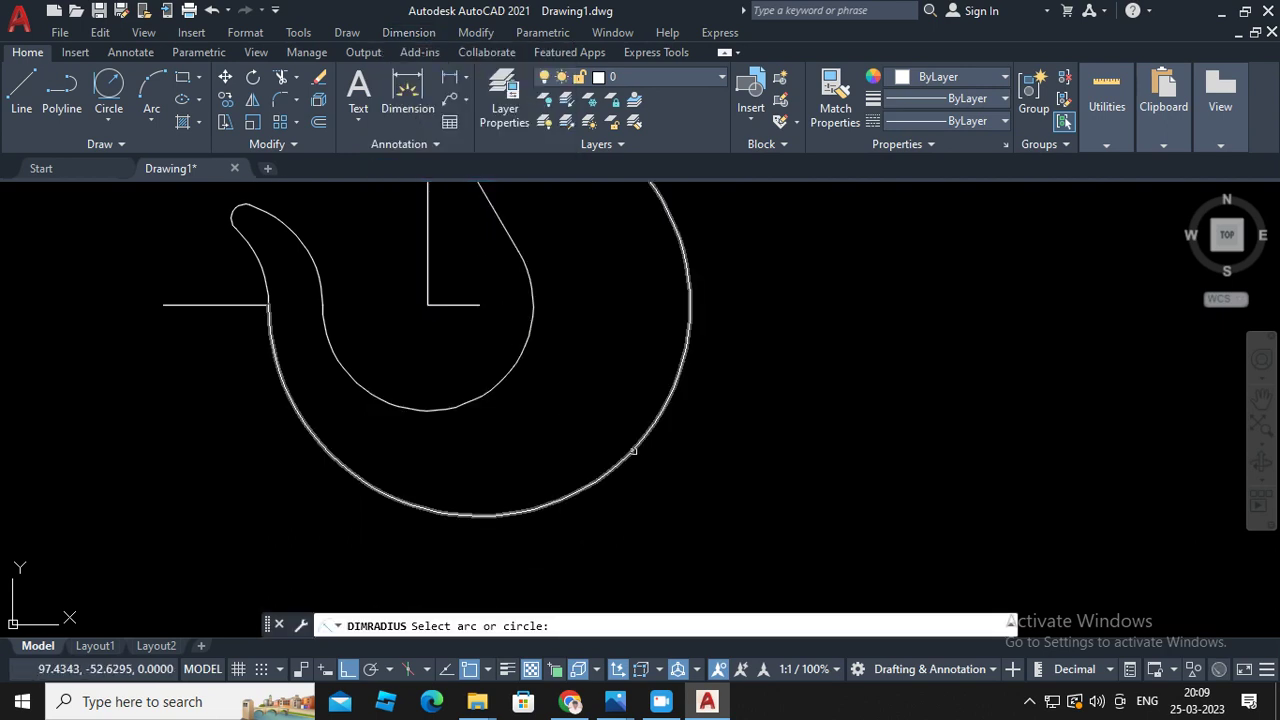
click(632, 452)
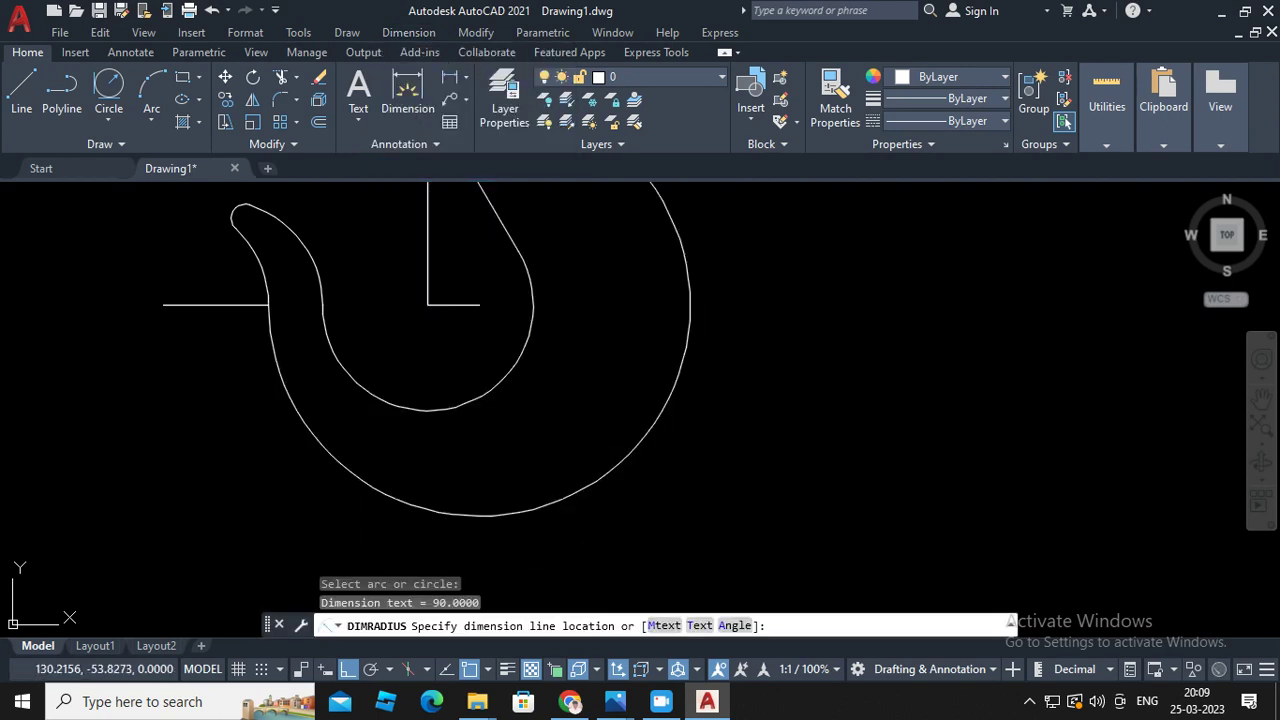
click(710, 455)
click(408, 32)
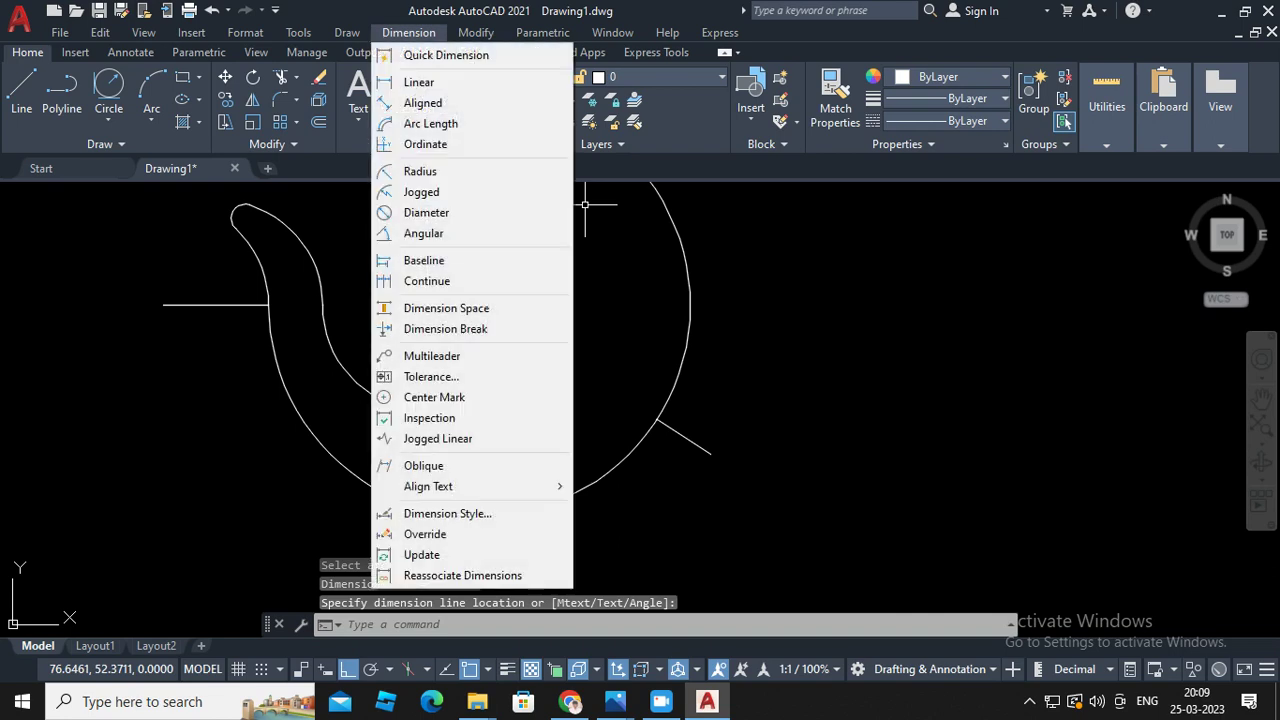
Raise the Standard dimension style's text height to 10 so the R90.0000 label reads clearly
click(447, 513)
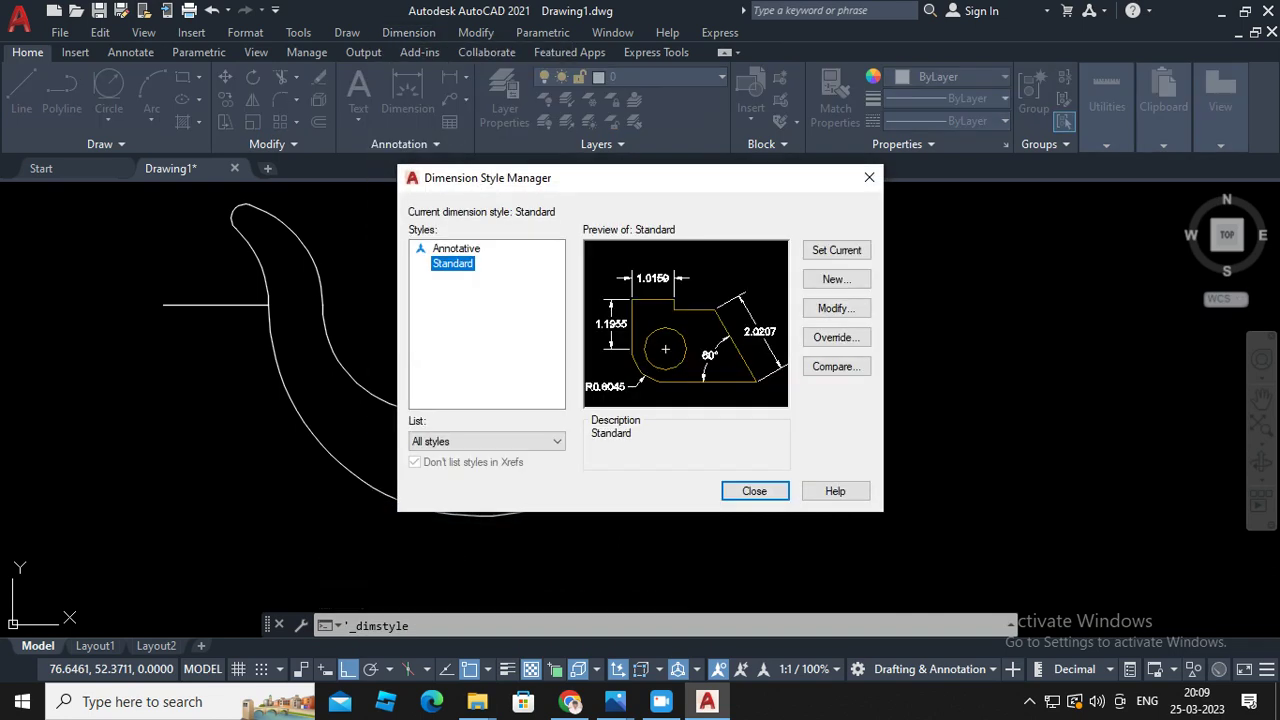
click(836, 250)
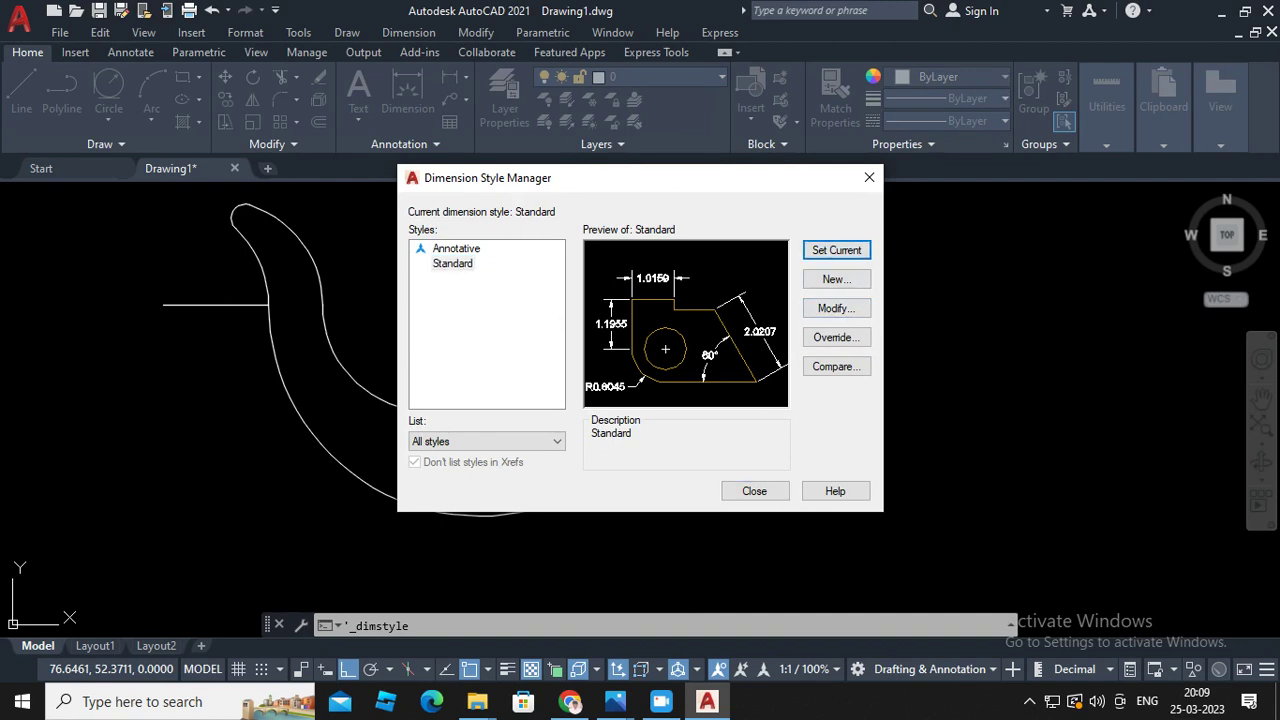
click(836, 308)
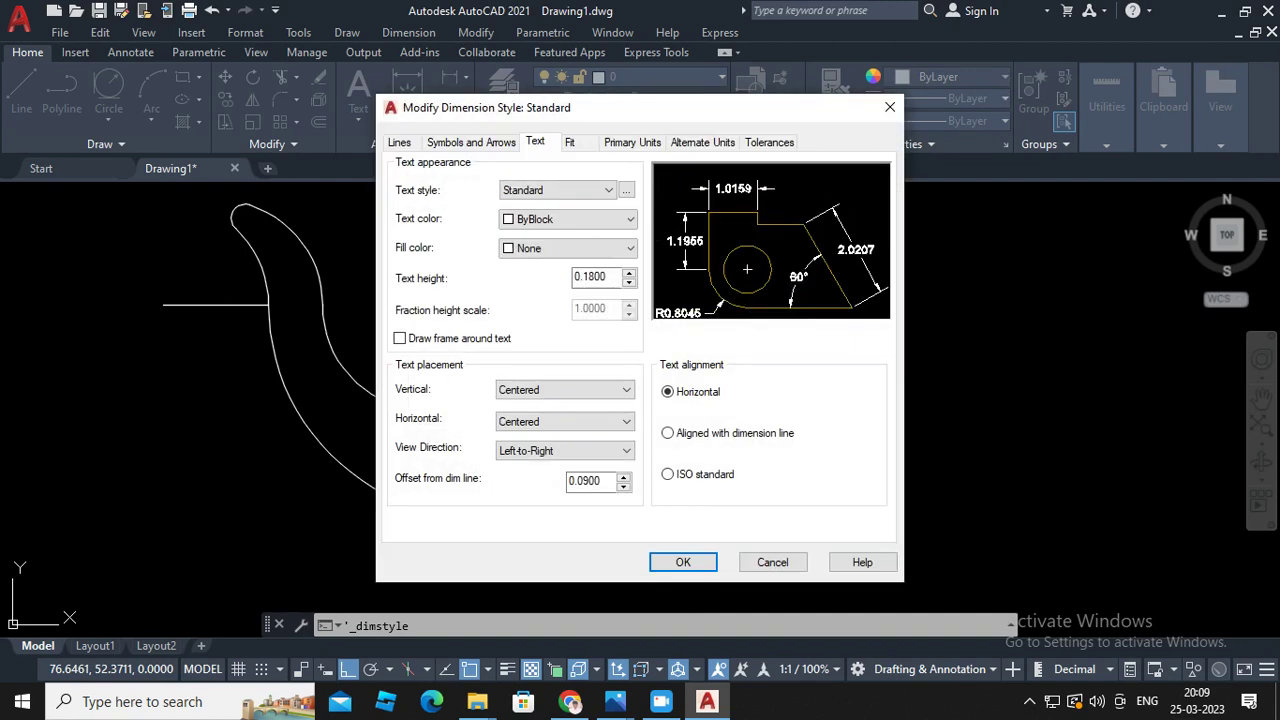
double_click(590, 276)
key(Return)
click(754, 490)
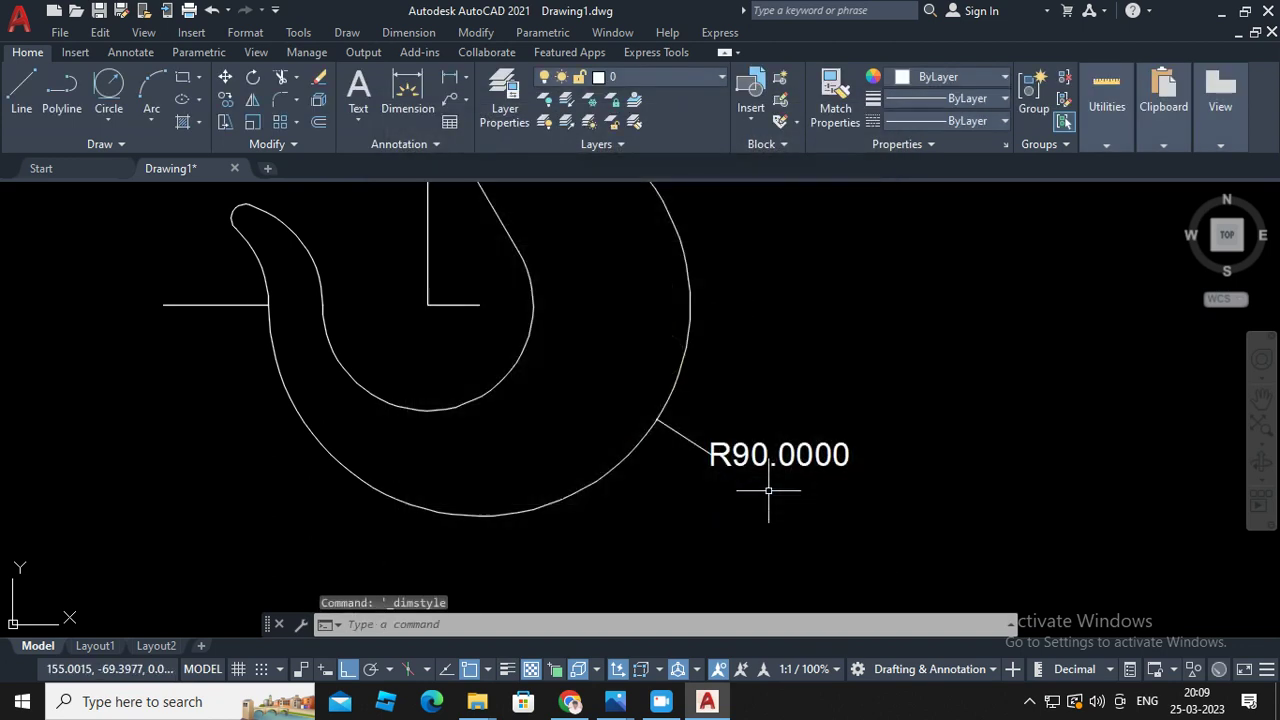
scroll(925, 531, down, 3)
scroll(923, 529, down, 3)
scroll(956, 435, up, 3)
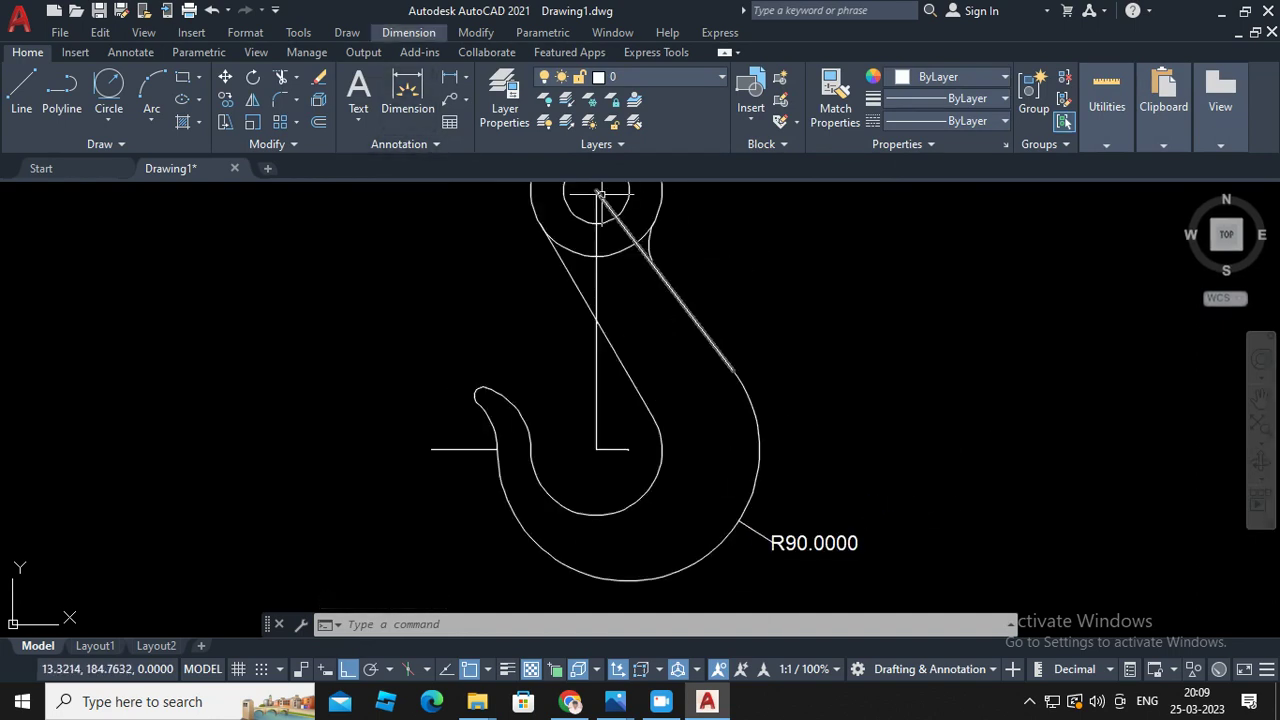
Set the Standard style's primary-unit precision to 0.0, so the radius reads R90.0
click(408, 32)
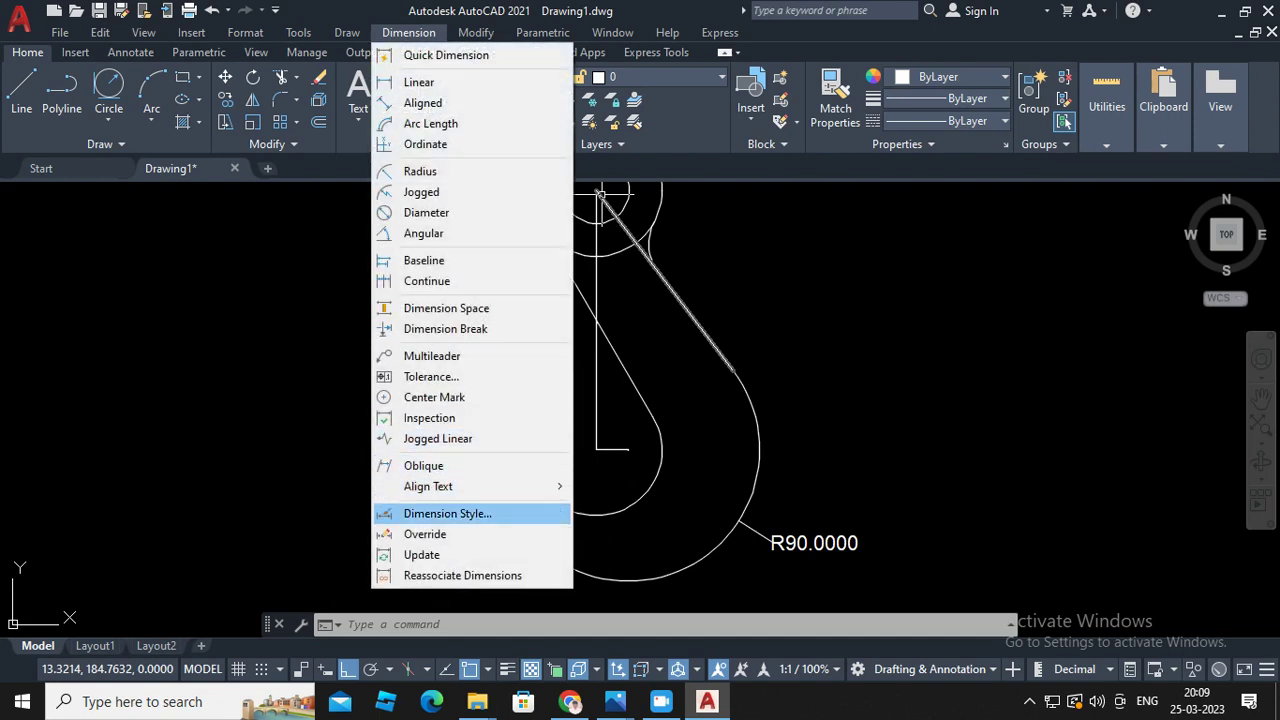
click(447, 513)
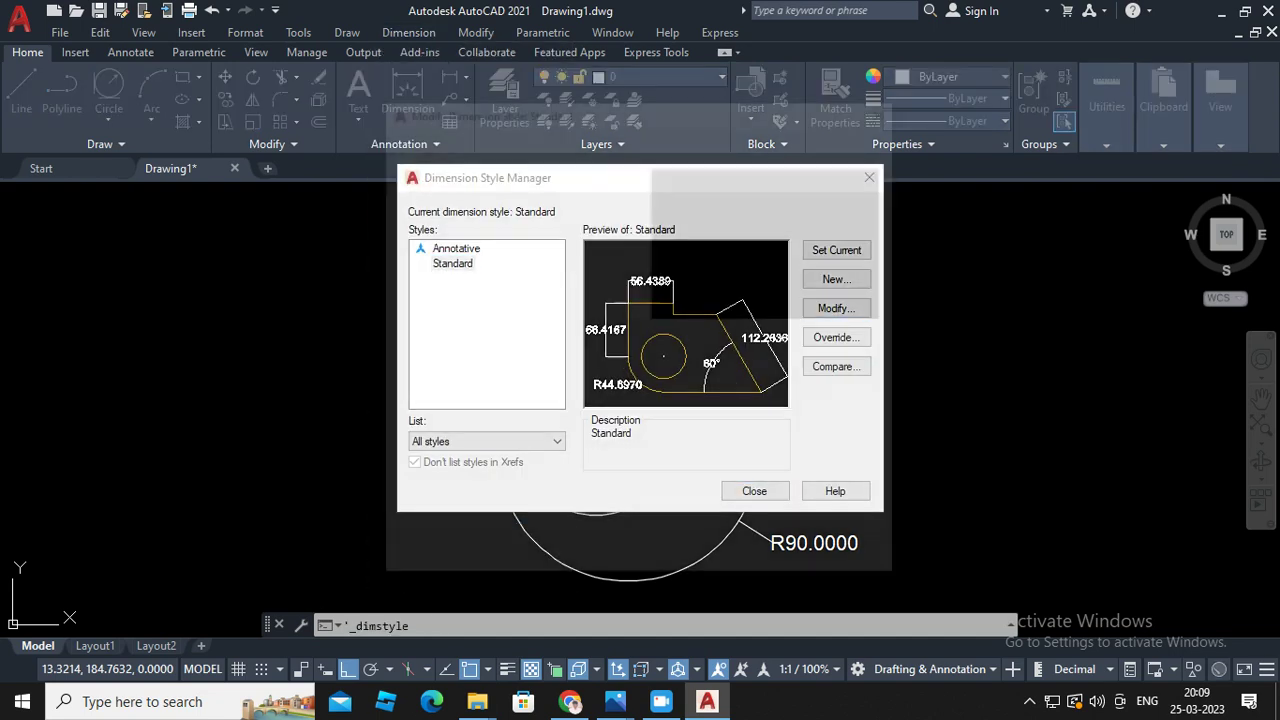
click(836, 308)
click(632, 142)
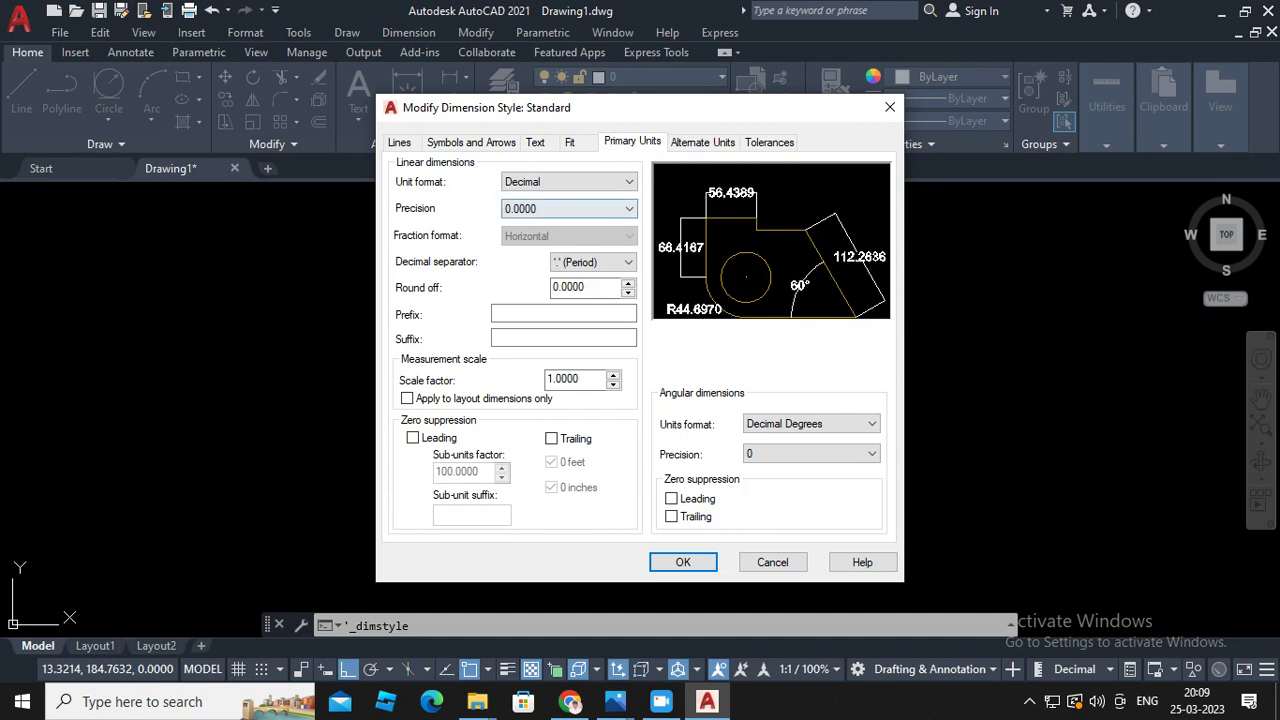
click(568, 208)
key(Return)
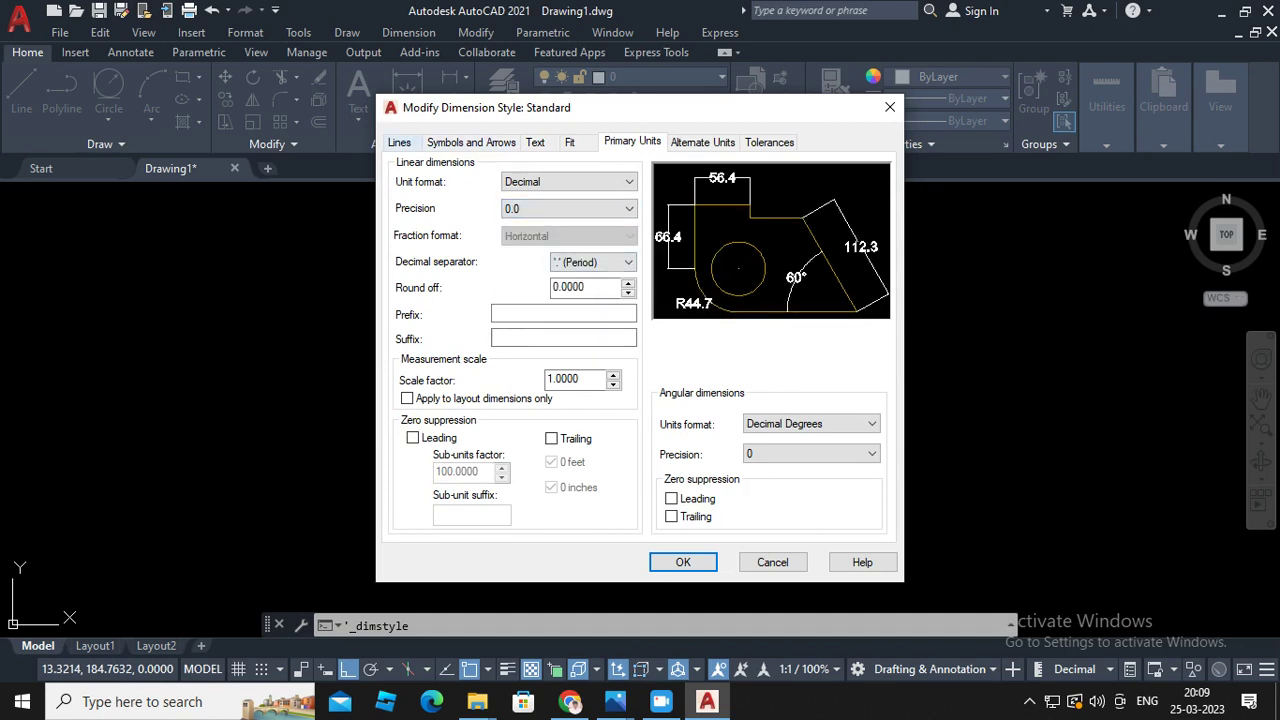
click(683, 562)
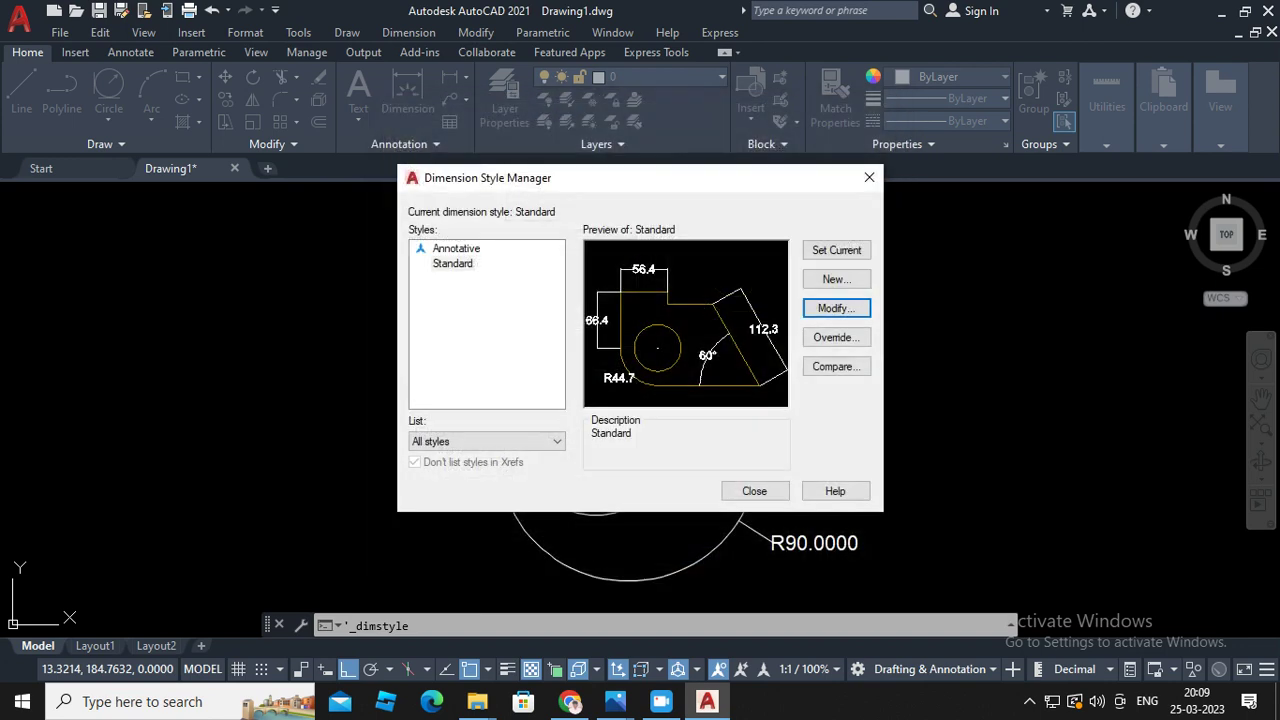
key(Escape)
scroll(786, 521, down, 3)
scroll(786, 521, down, 2)
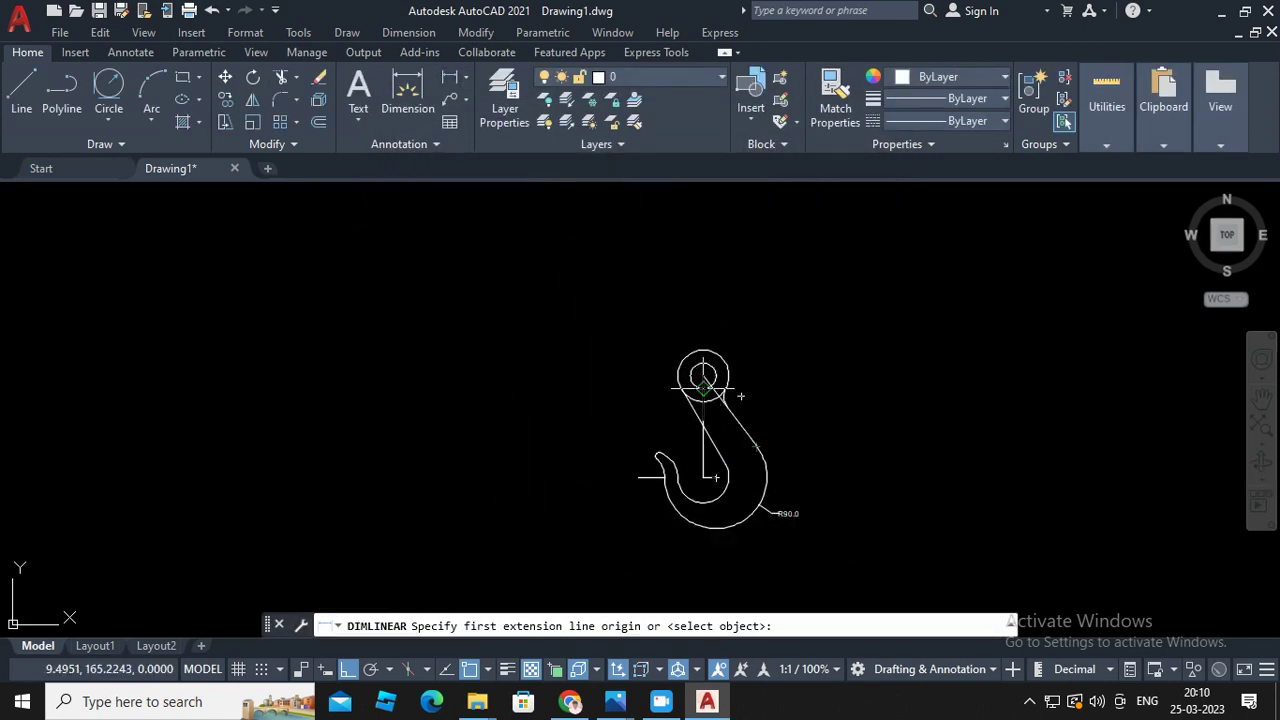
Add a 178.0 vertical dimension from the eye centre and a Ø90.0 diameter on the inner curve
click(703, 375)
click(703, 477)
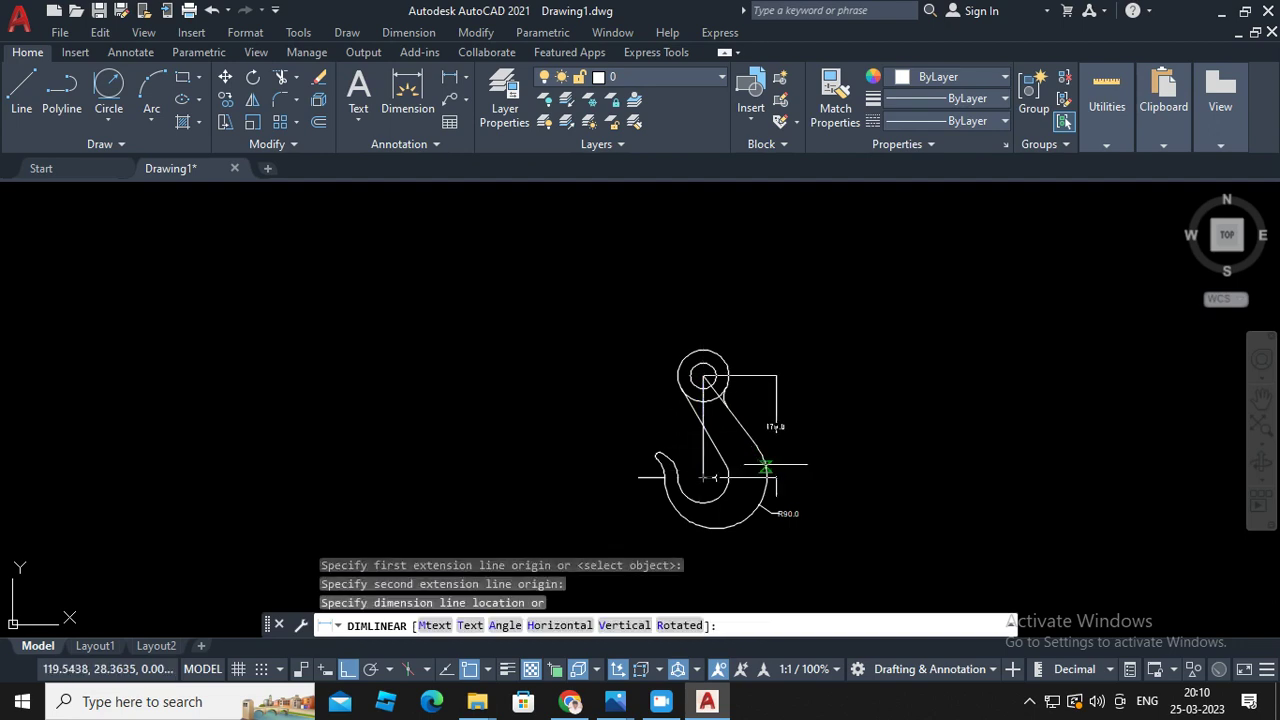
scroll(691, 452, up, 2)
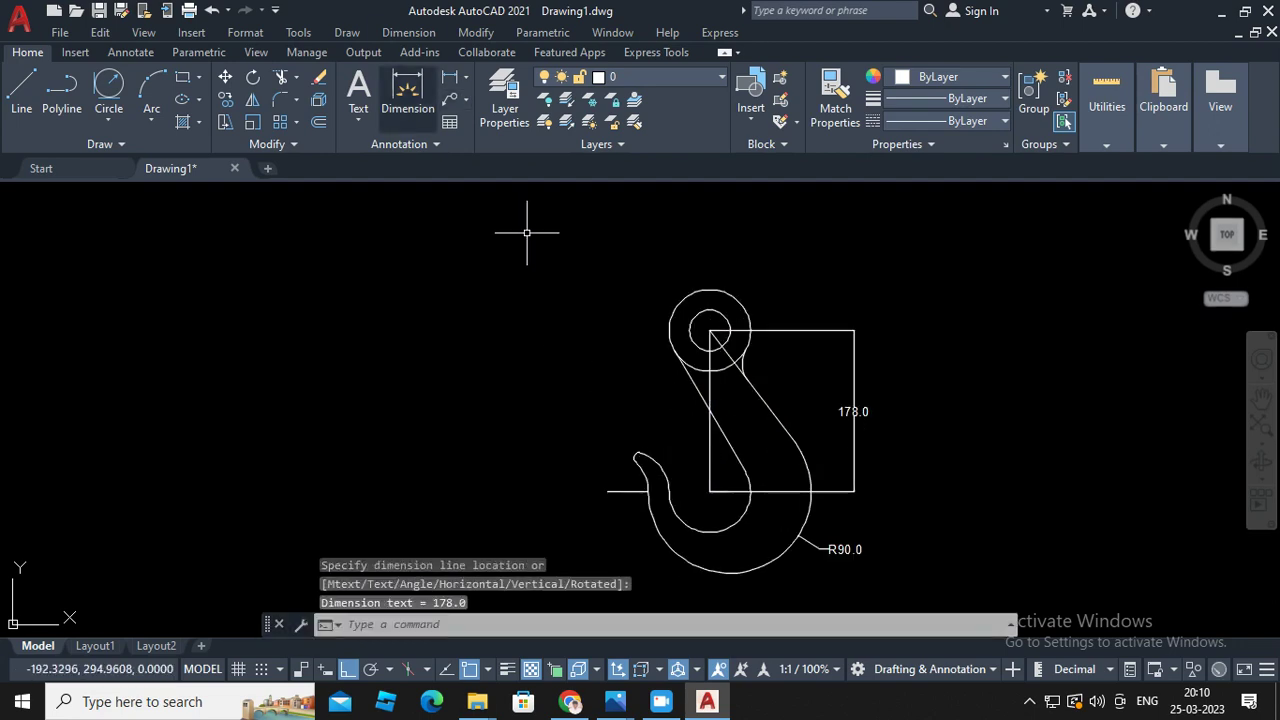
click(408, 32)
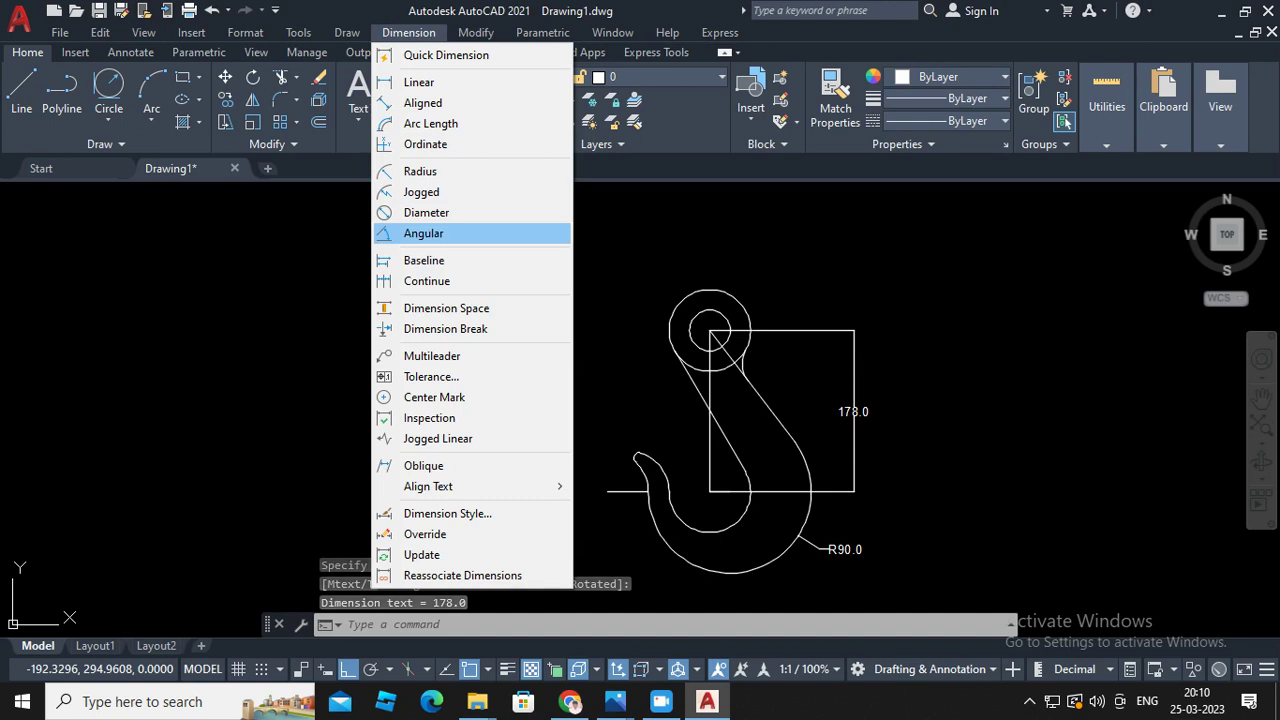
click(426, 212)
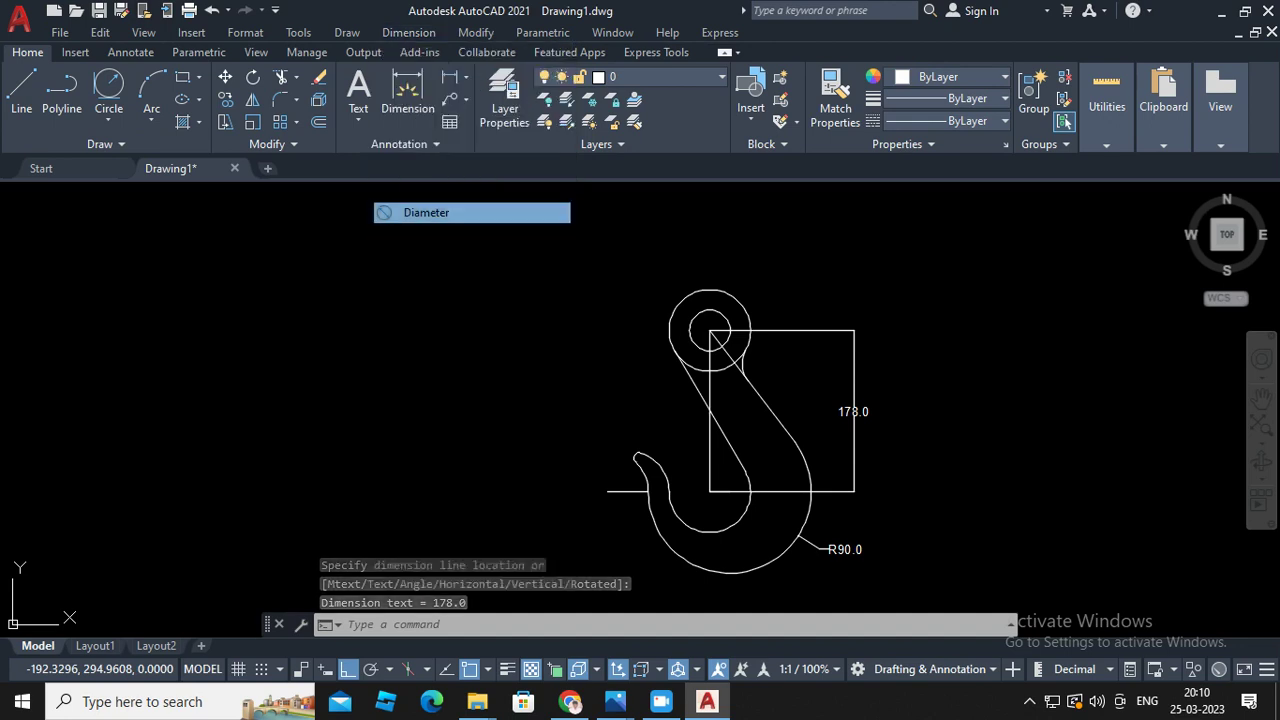
click(684, 521)
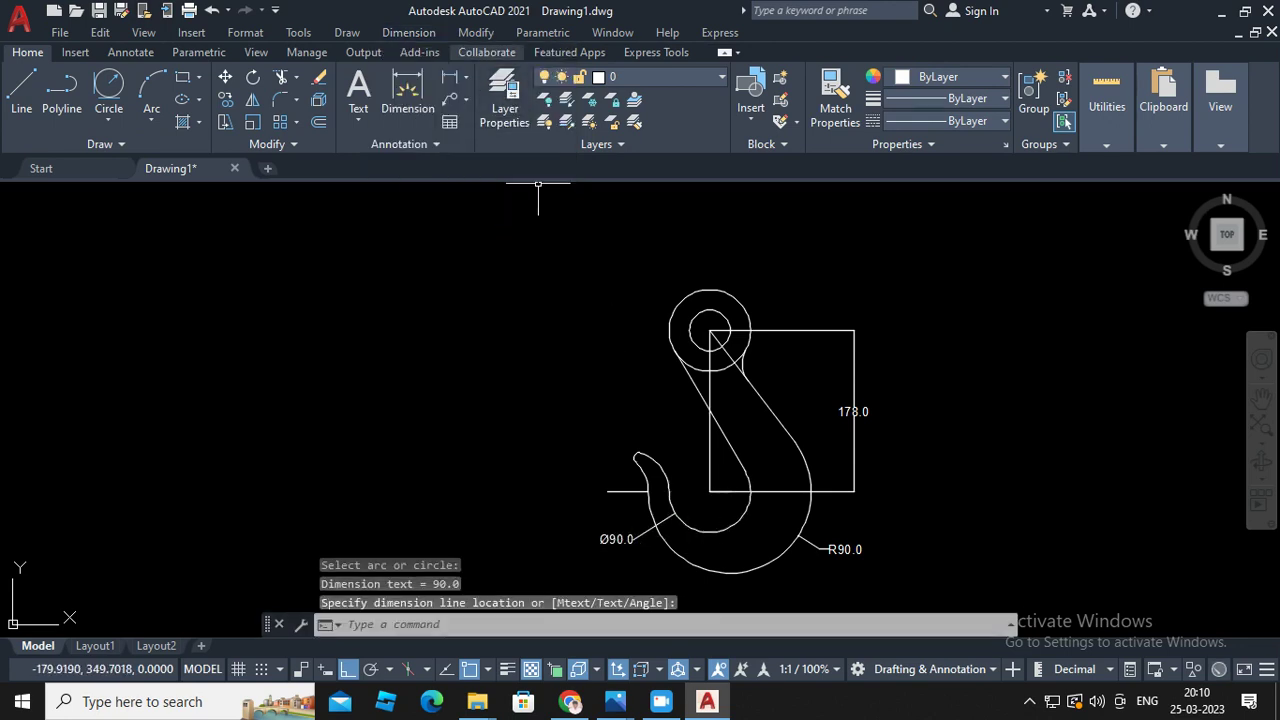
Add two R45.0 radius dimensions on the arcs near the hook tip
click(408, 32)
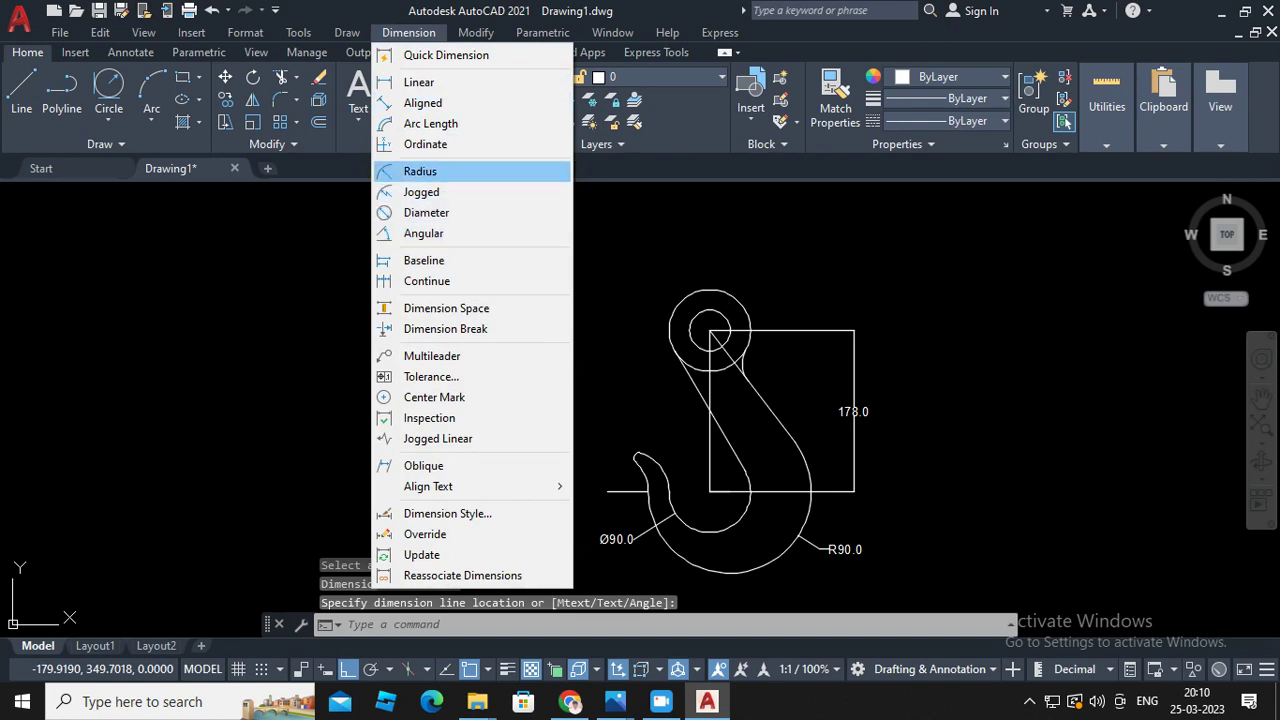
click(400, 171)
click(663, 467)
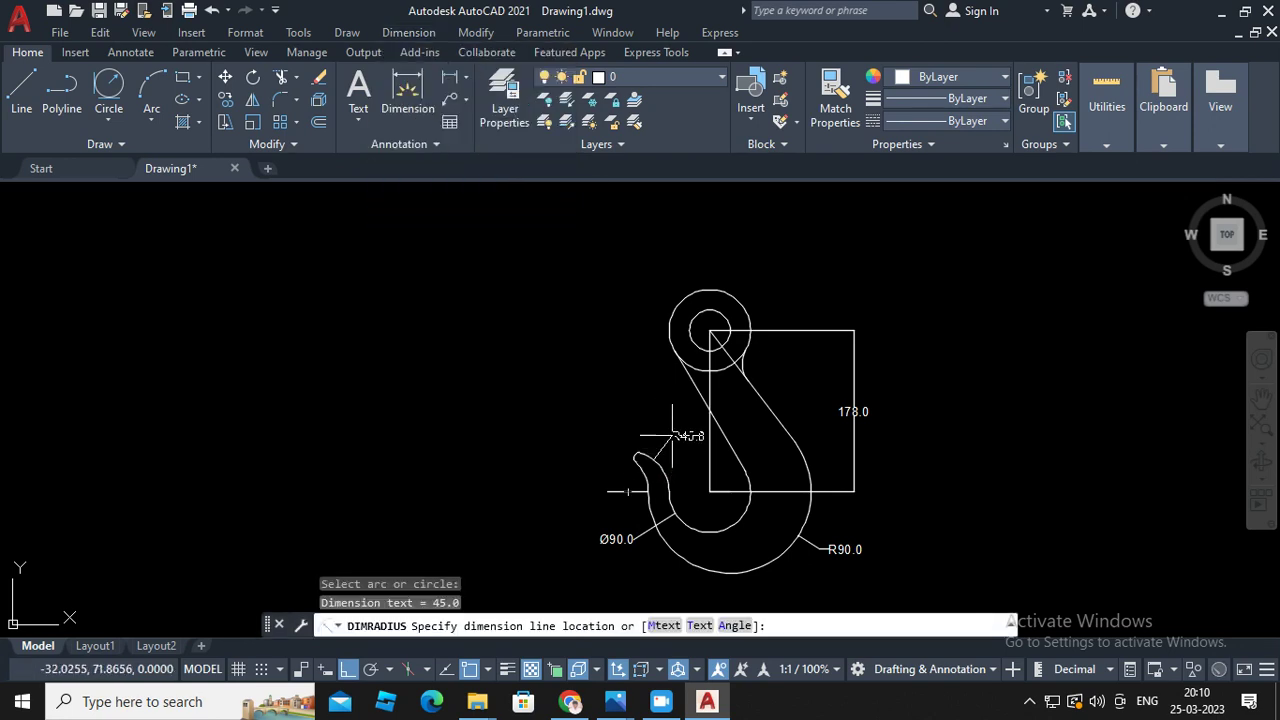
click(408, 32)
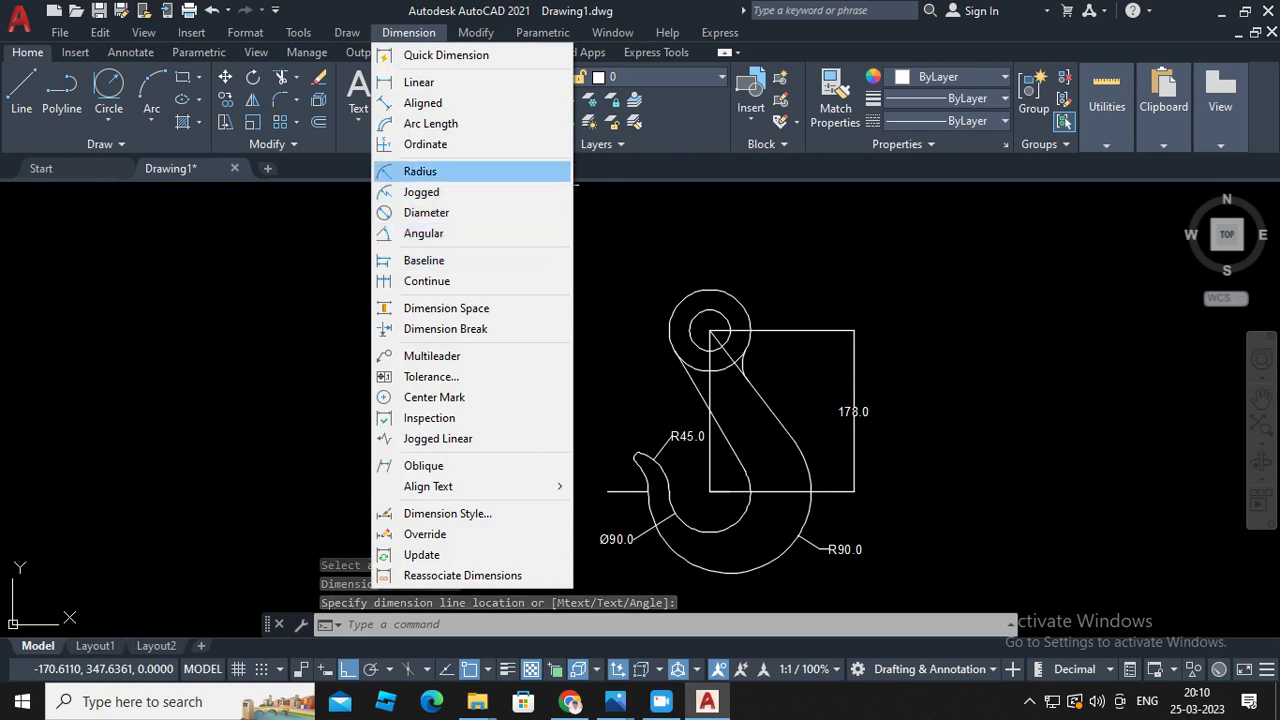
click(420, 171)
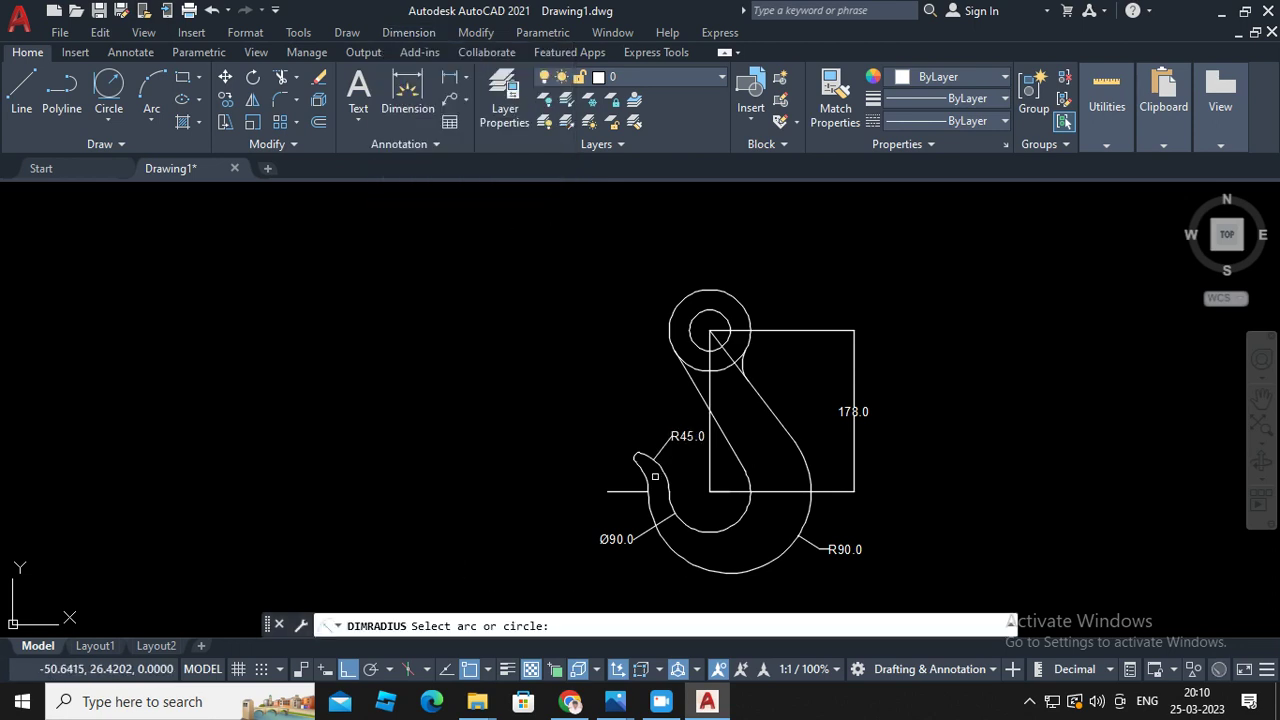
click(641, 469)
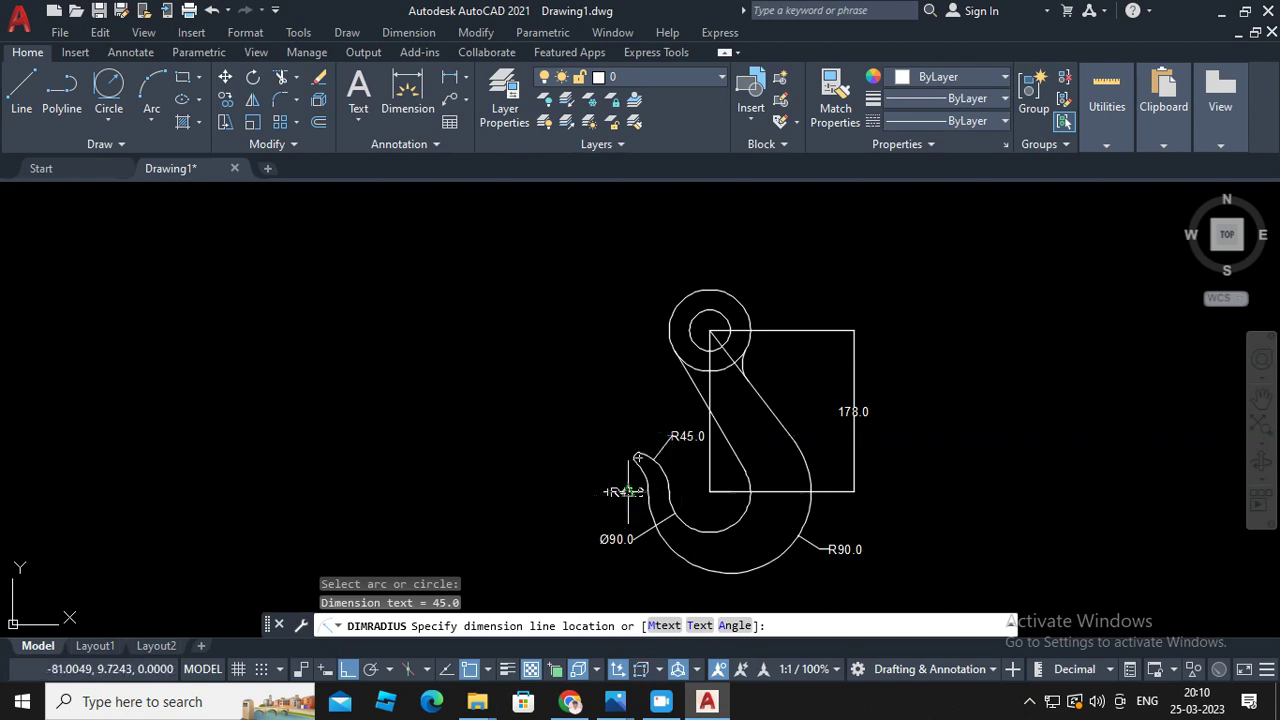
click(671, 468)
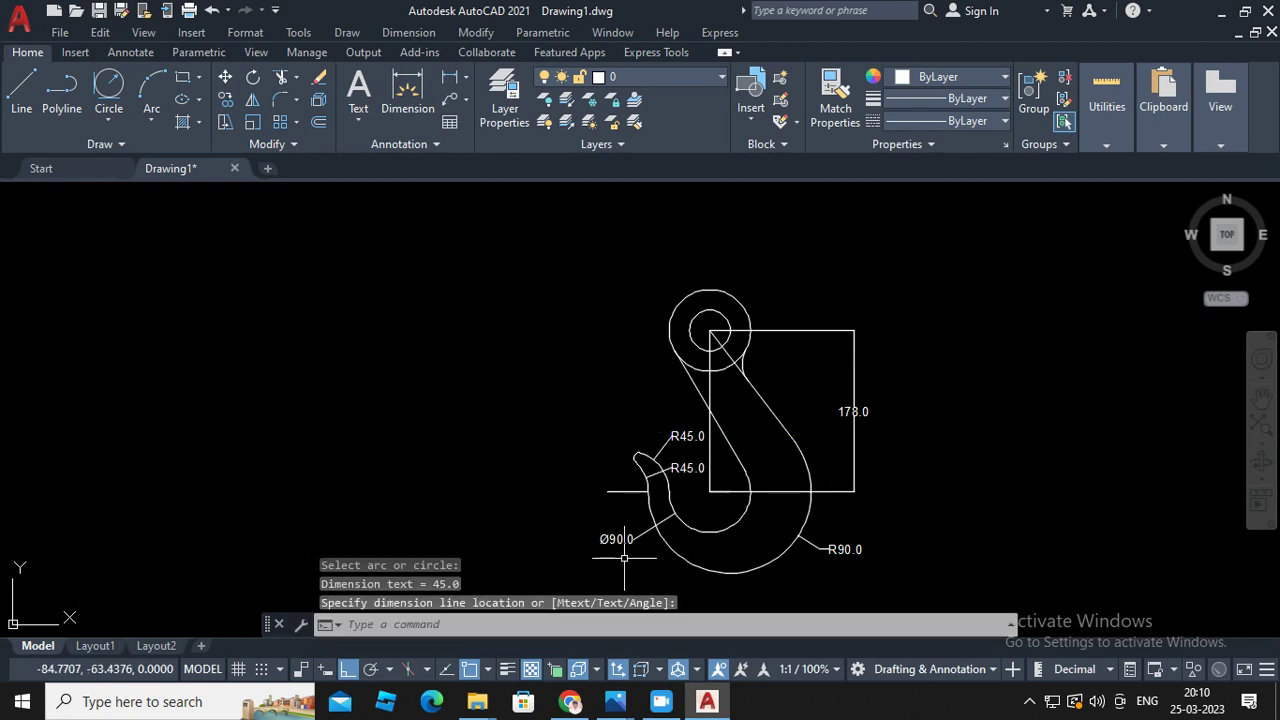
scroll(720, 449, up, 2)
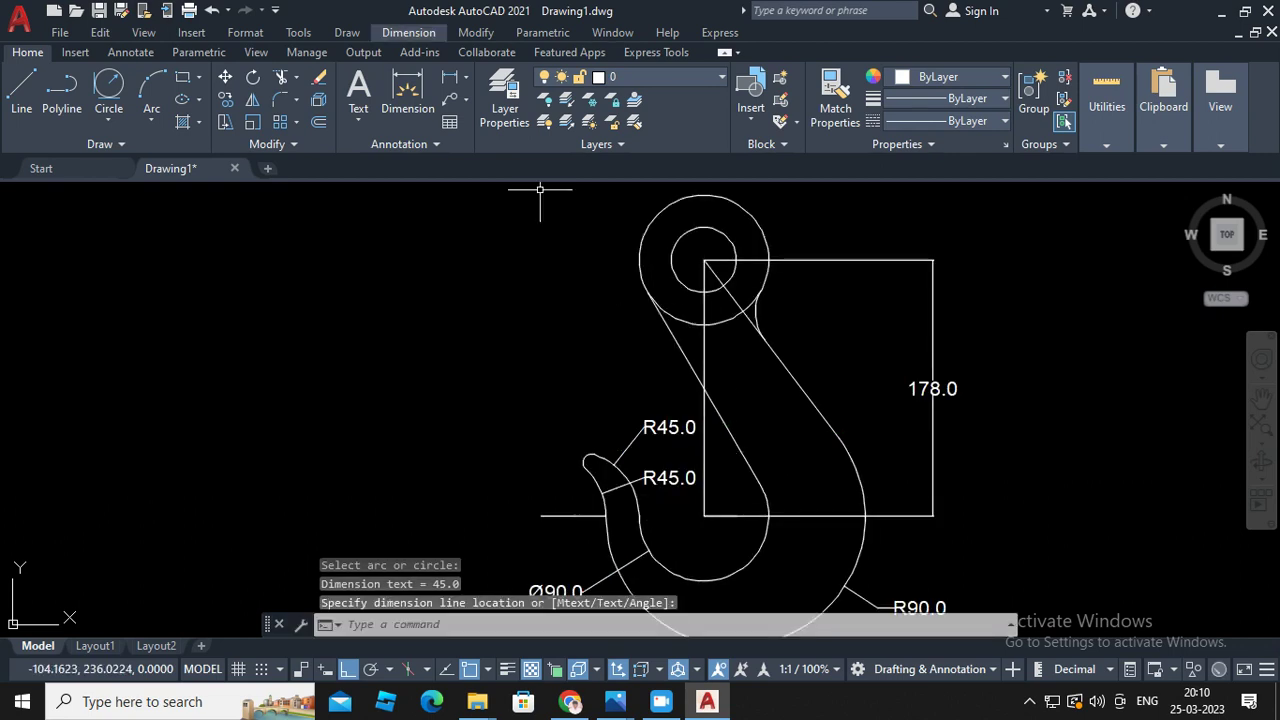
Dimension the eye's outer and inner circles as Ø90.0 and Ø45.0, cancelling a stray radius
click(409, 32)
click(430, 212)
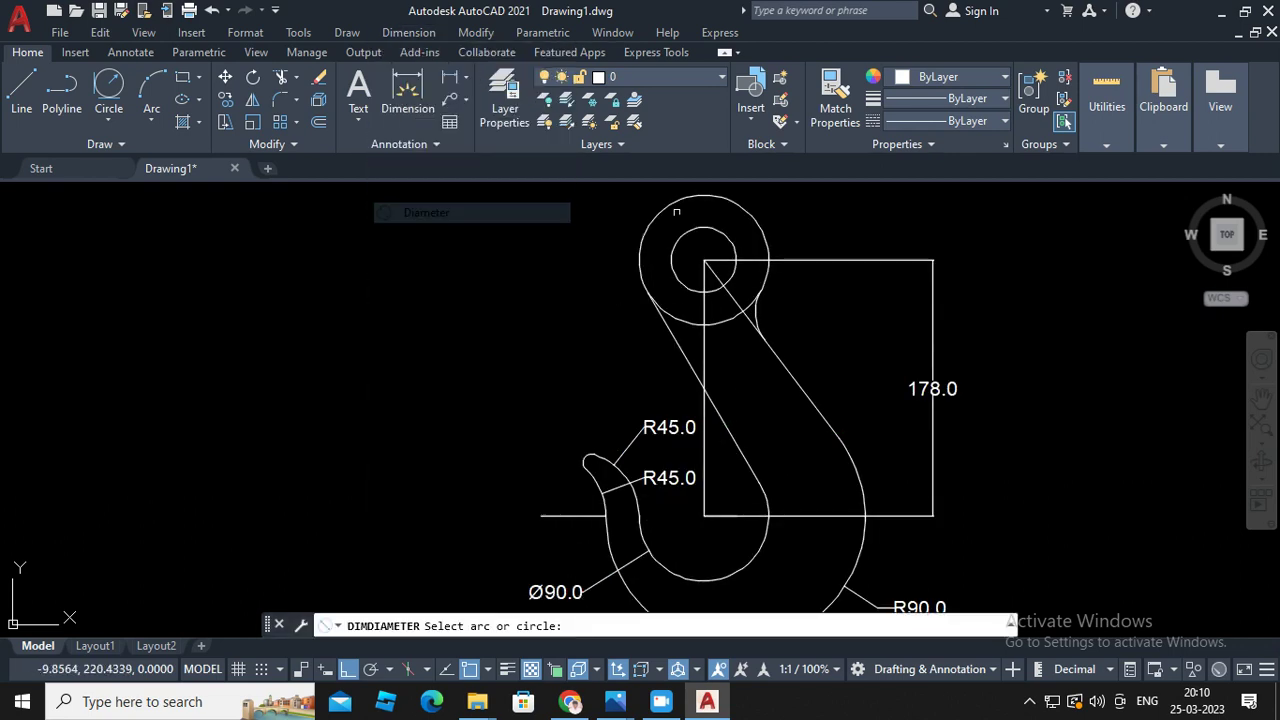
click(746, 209)
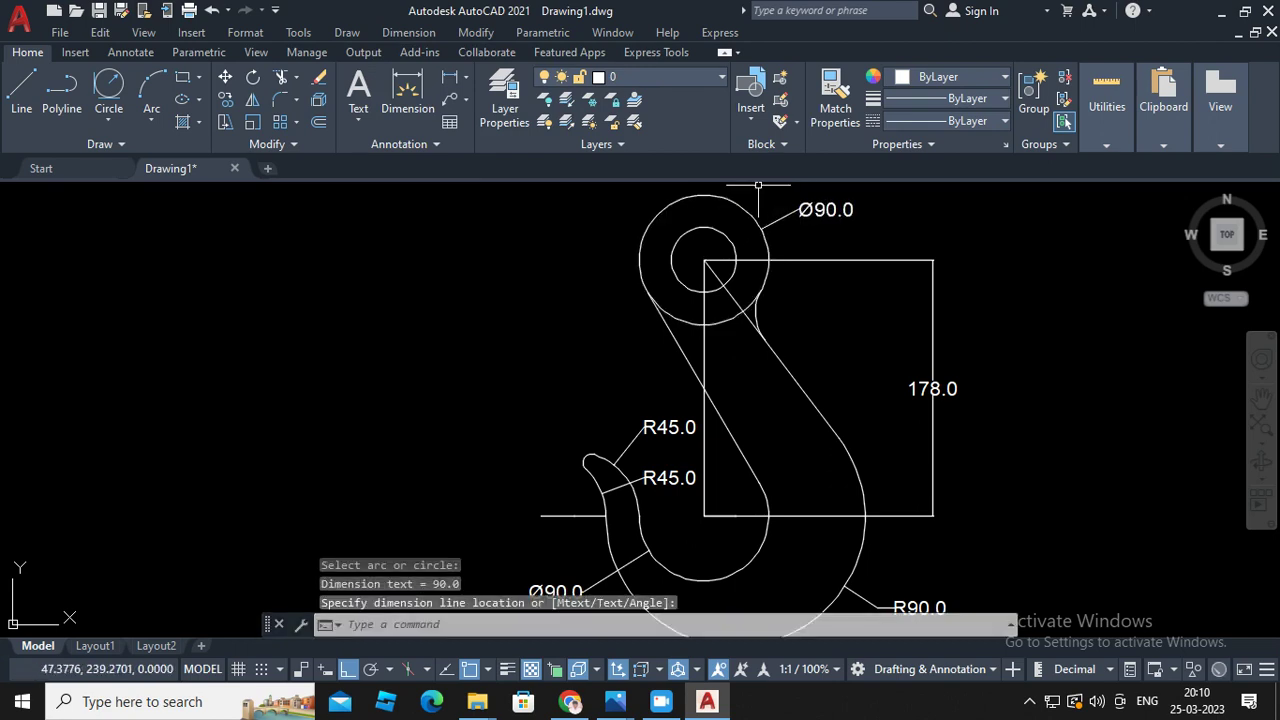
click(409, 32)
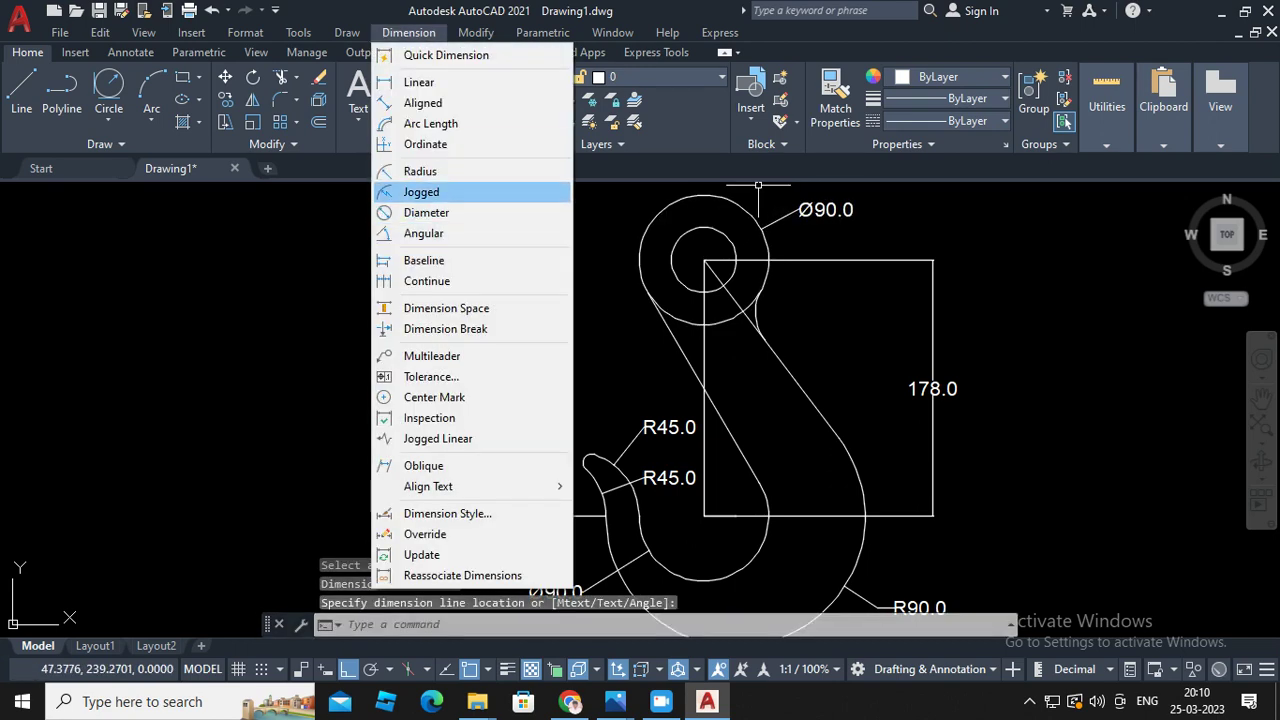
click(420, 171)
click(680, 238)
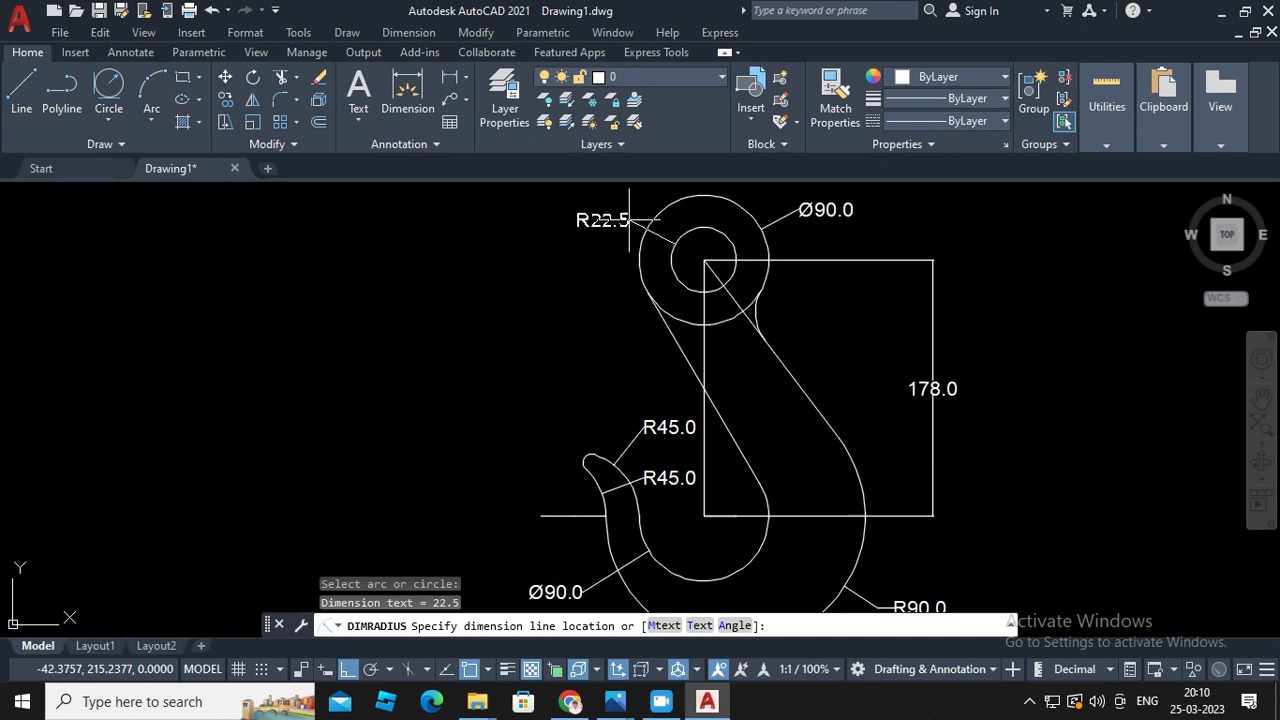
key(Escape)
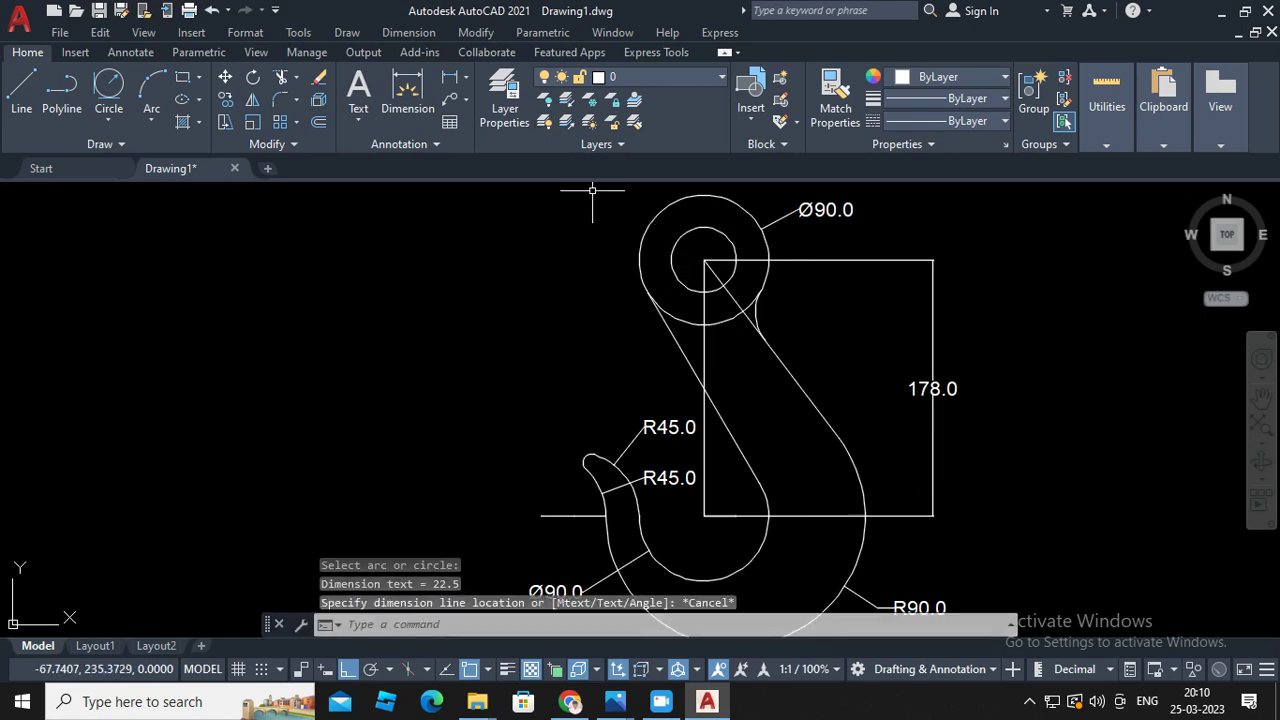
click(409, 32)
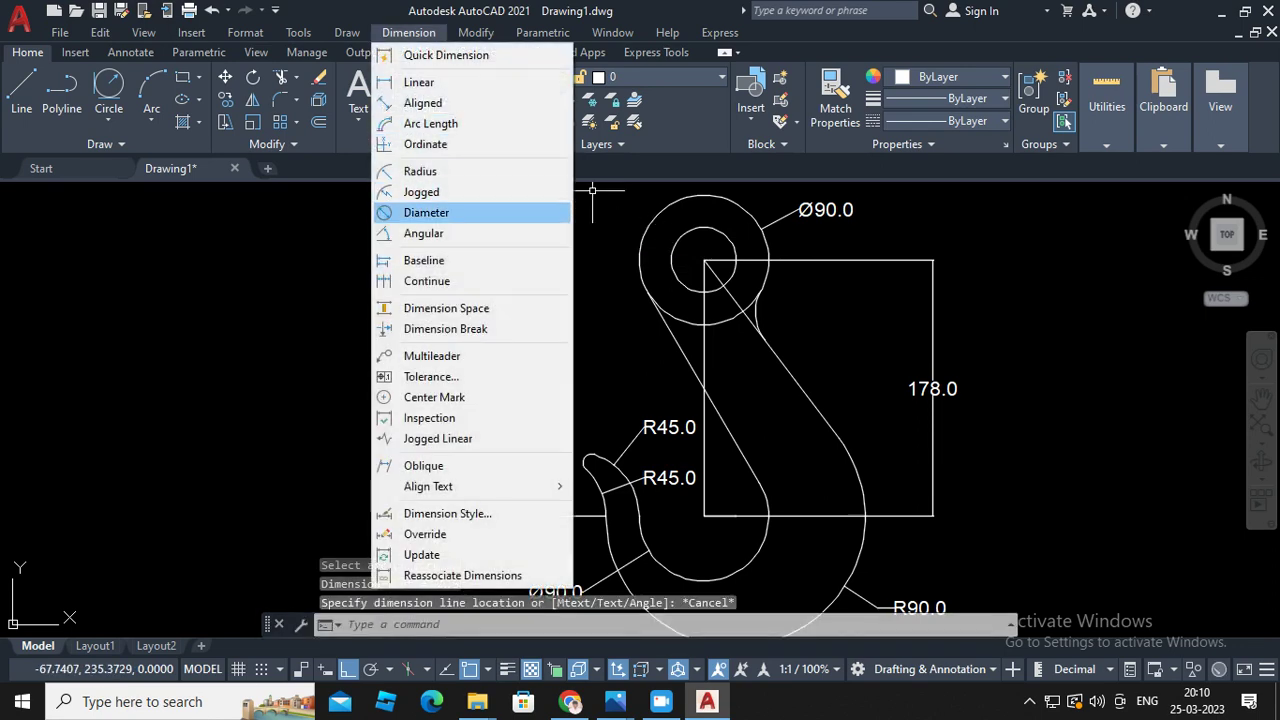
click(426, 212)
click(666, 252)
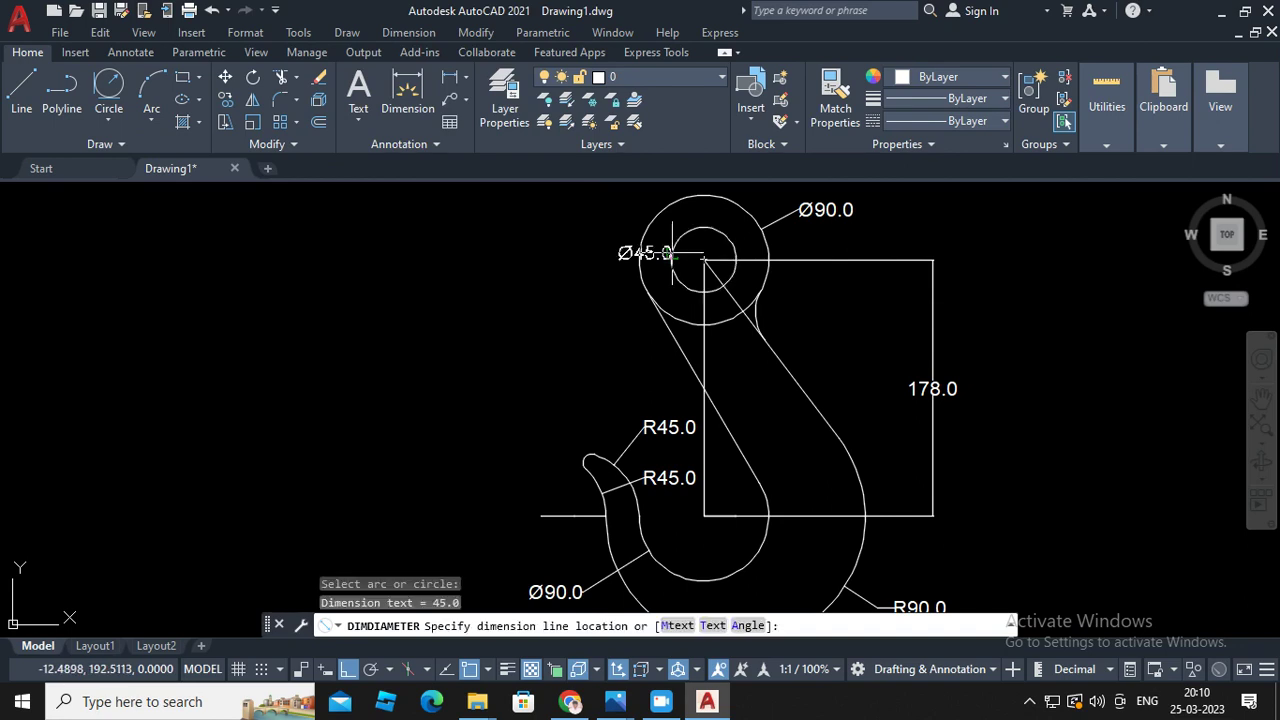
scroll(670, 234, down, 2)
scroll(703, 244, up, 2)
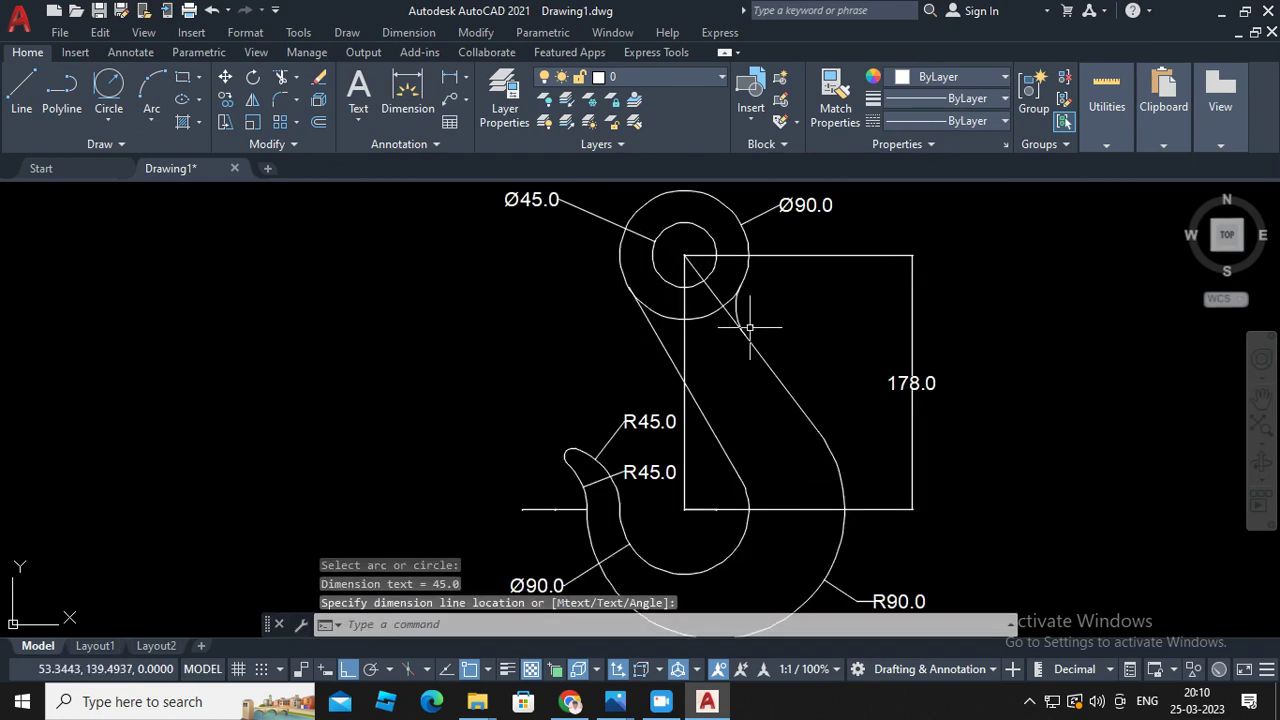
Add an R32.0 radius on the arc below the eye and an R6.0 radius at the tip
click(408, 32)
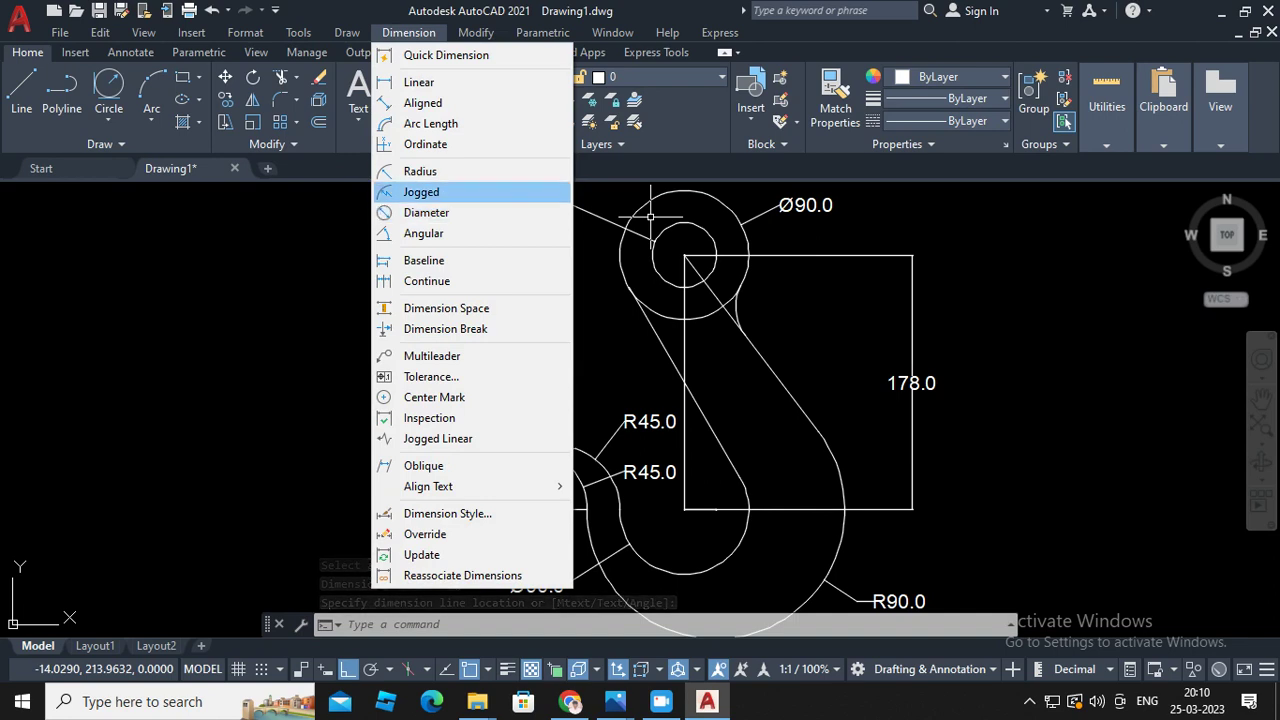
click(420, 171)
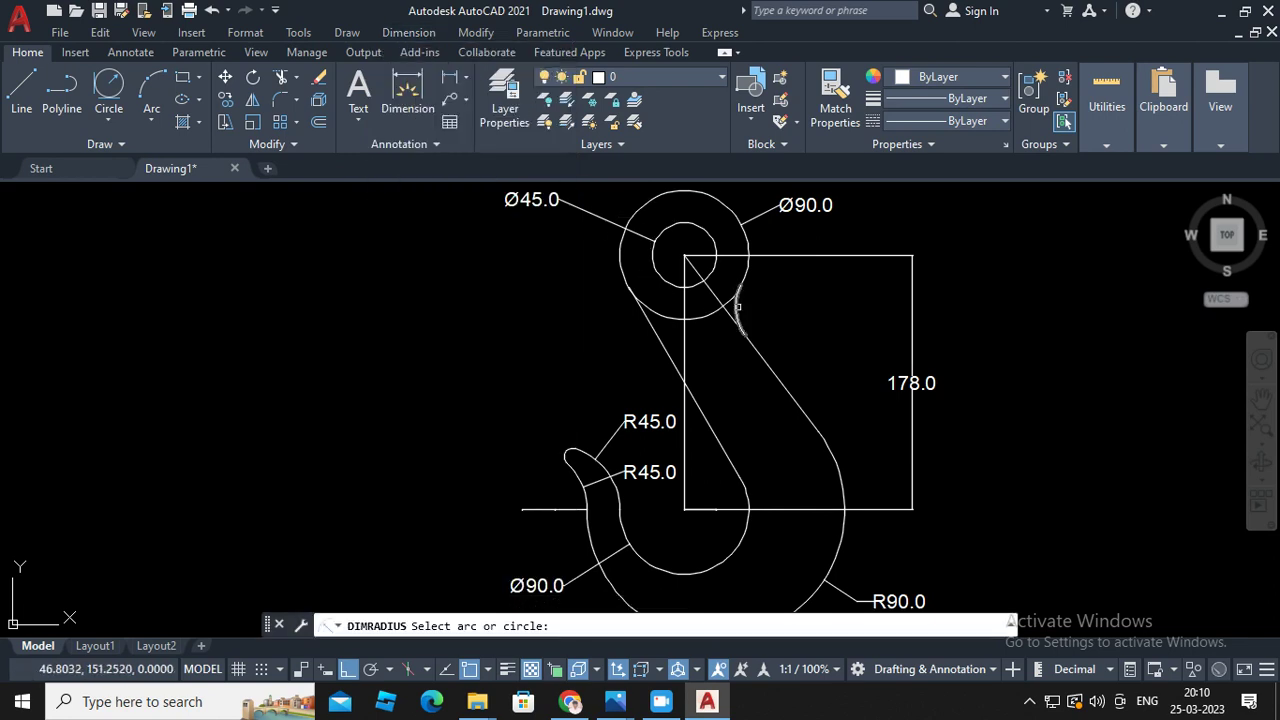
click(738, 307)
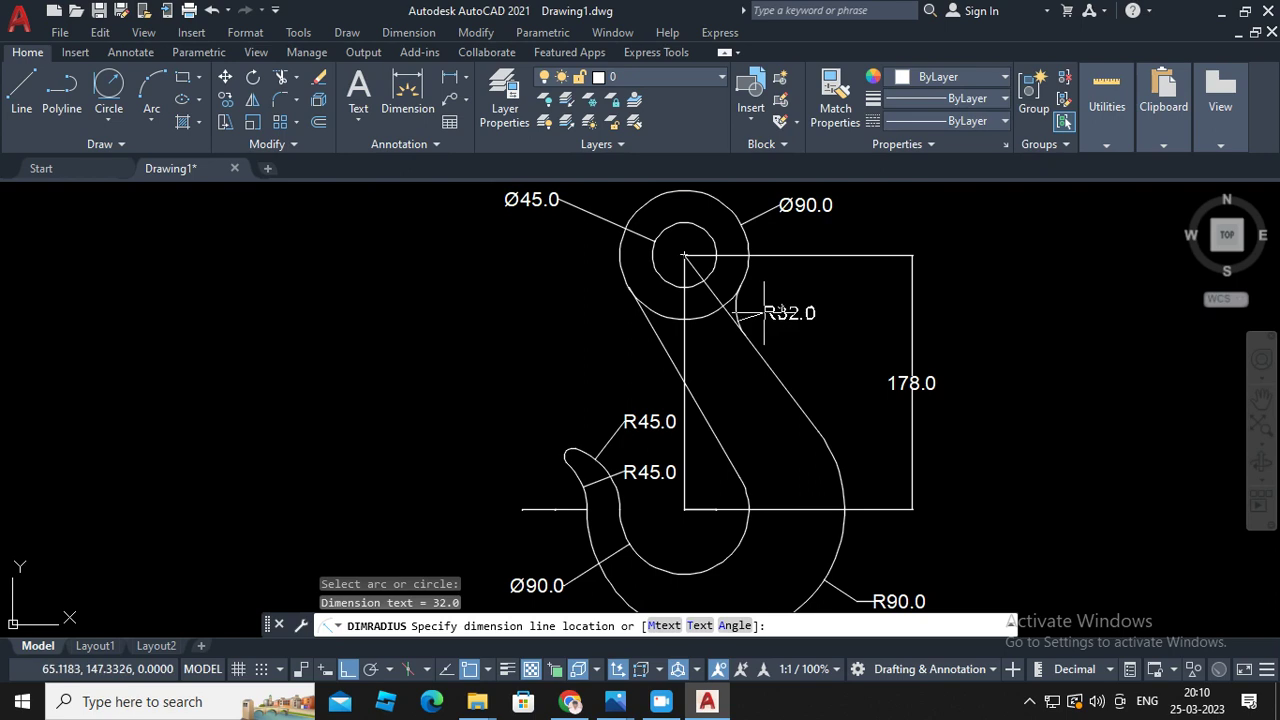
click(764, 306)
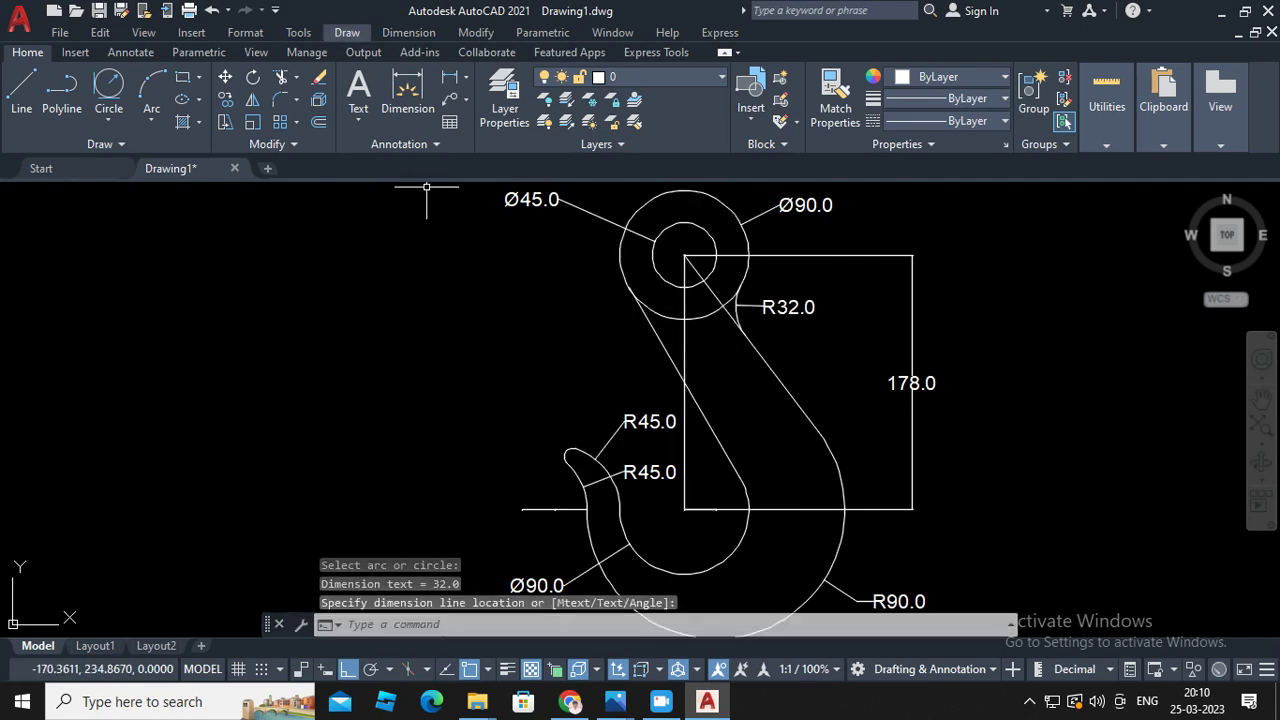
click(408, 32)
click(420, 171)
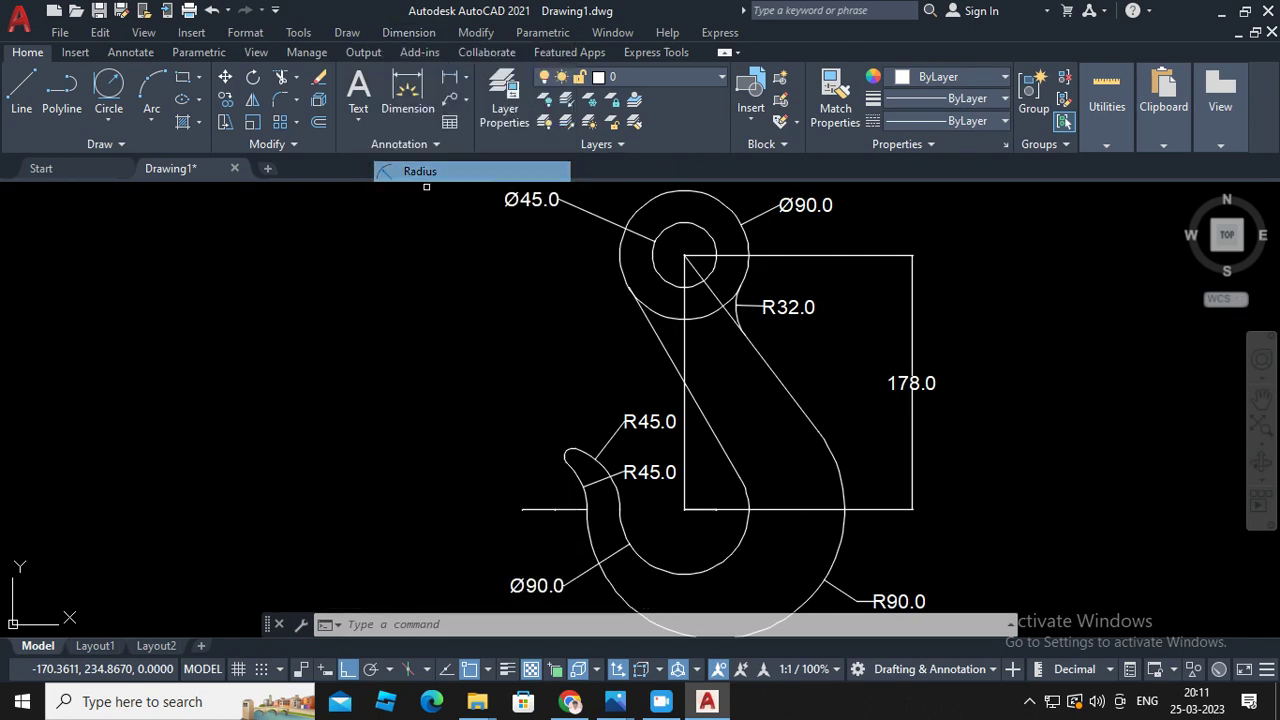
click(567, 454)
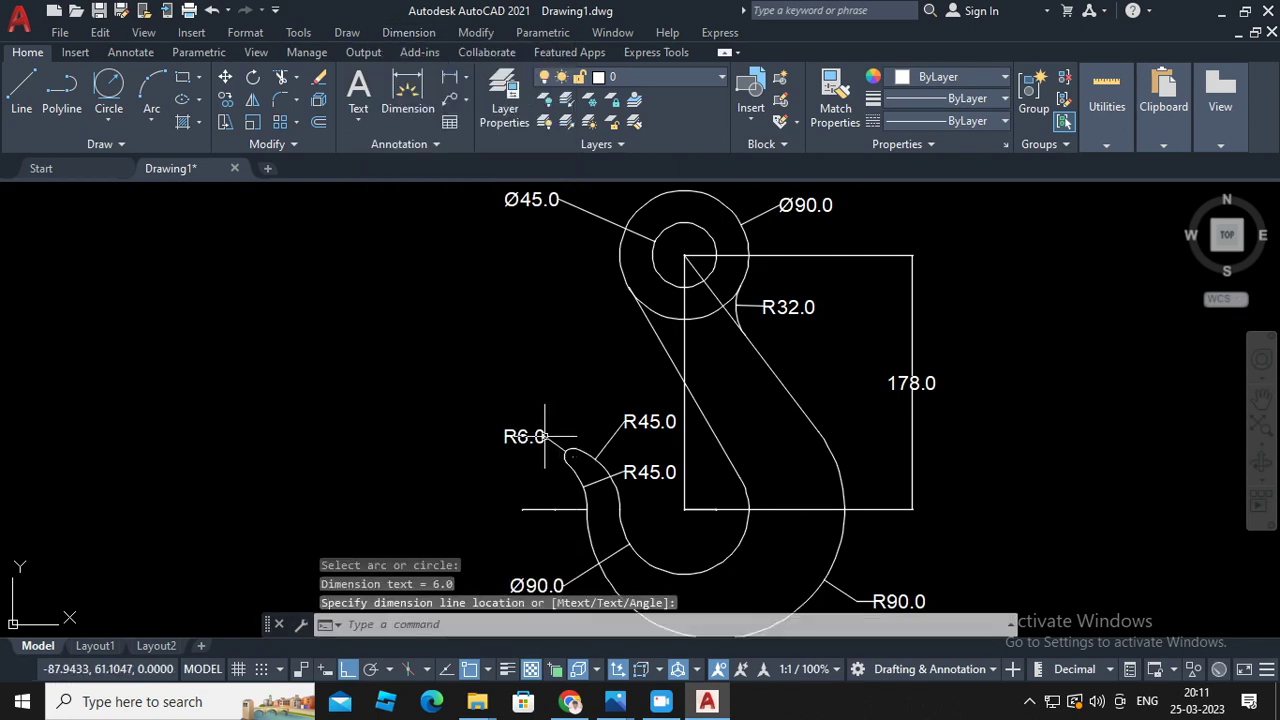
scroll(641, 342, down, 1)
scroll(641, 342, up, 1)
scroll(641, 342, down, 1)
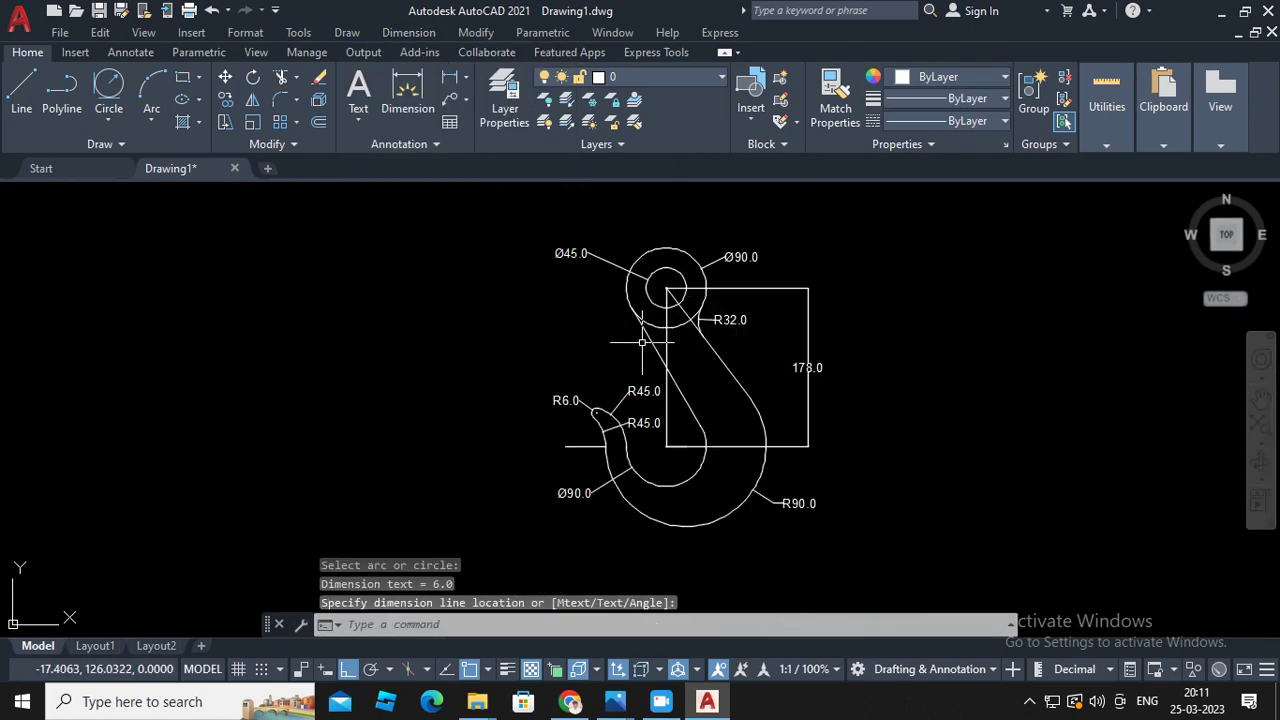